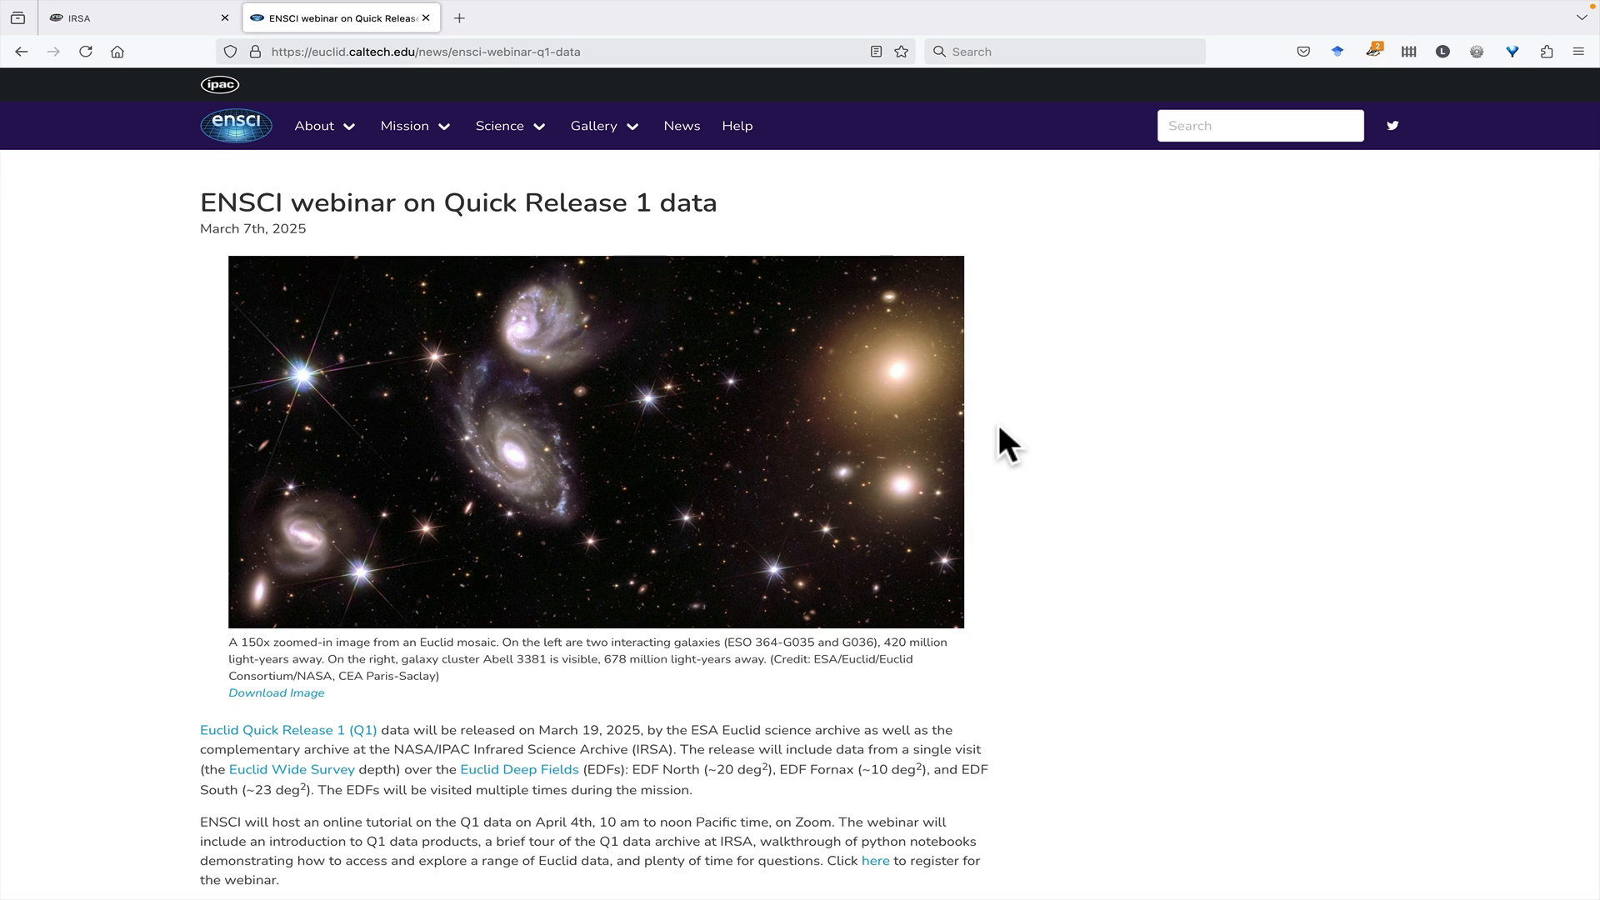
# - Open the Euclid Data Explorer from the Euclid mission page of the IRSA archive
pyautogui.click(116, 16)
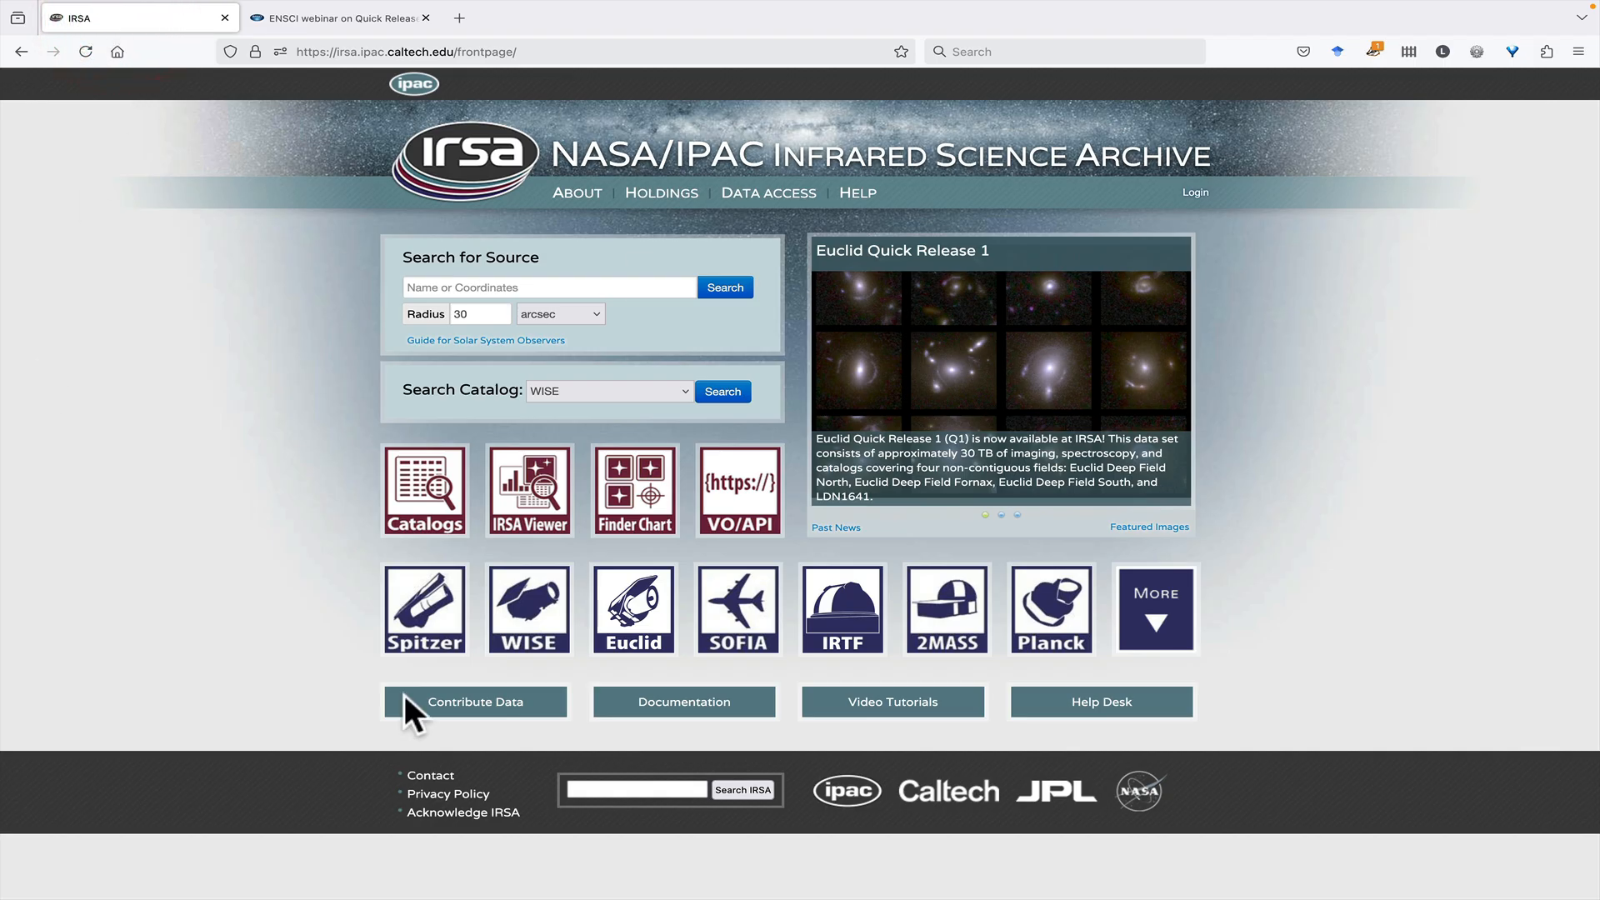
pyautogui.click(652, 616)
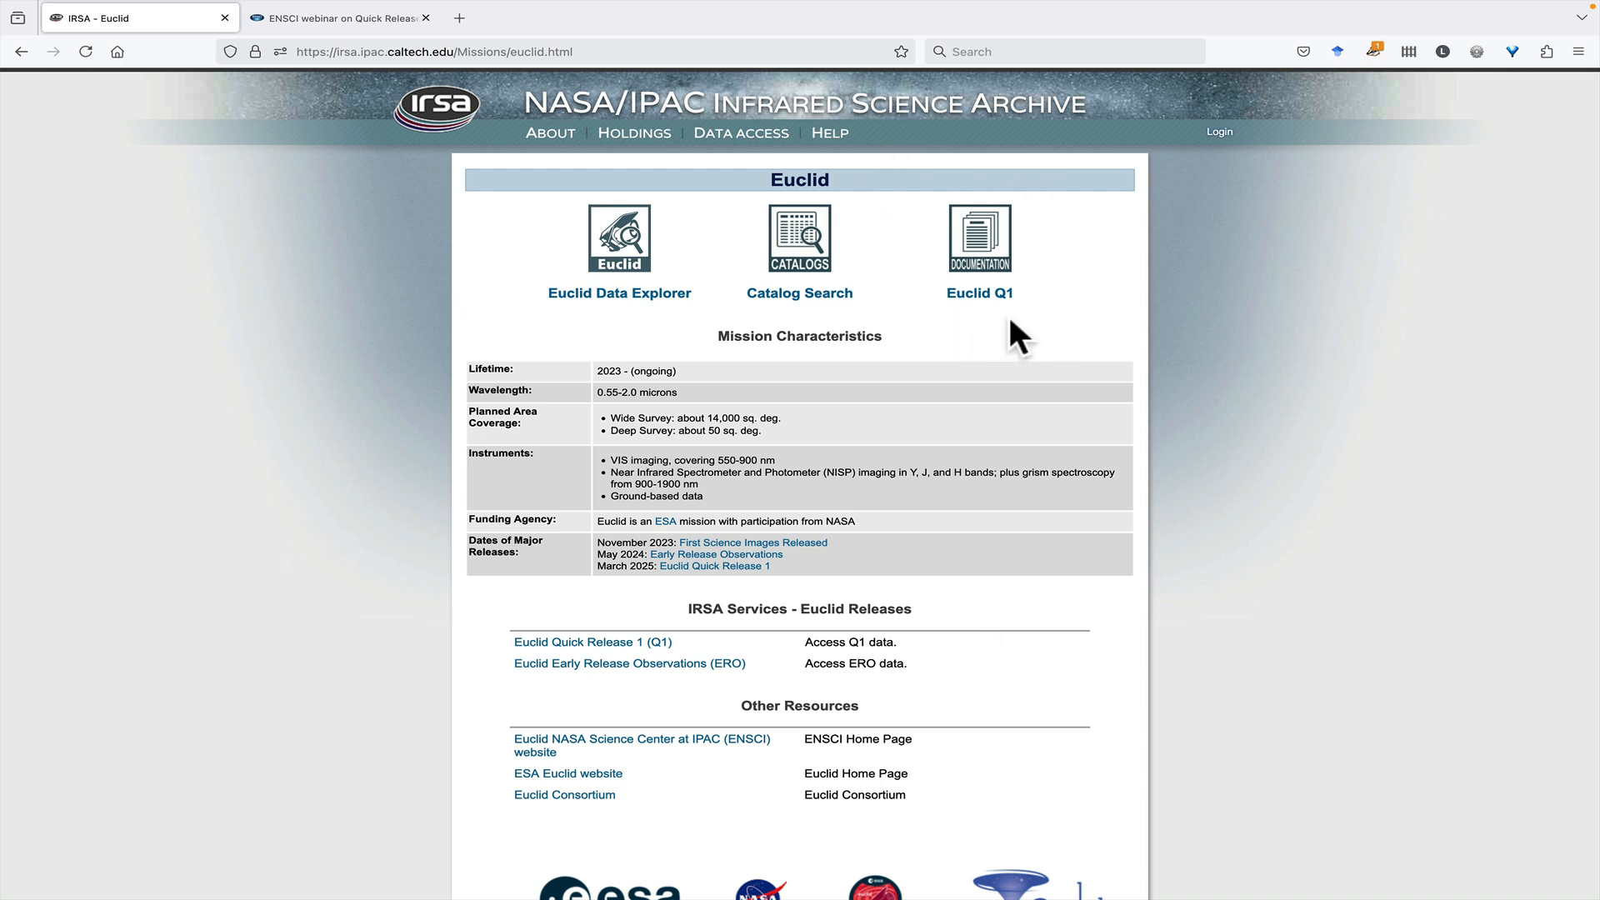
pyautogui.click(617, 293)
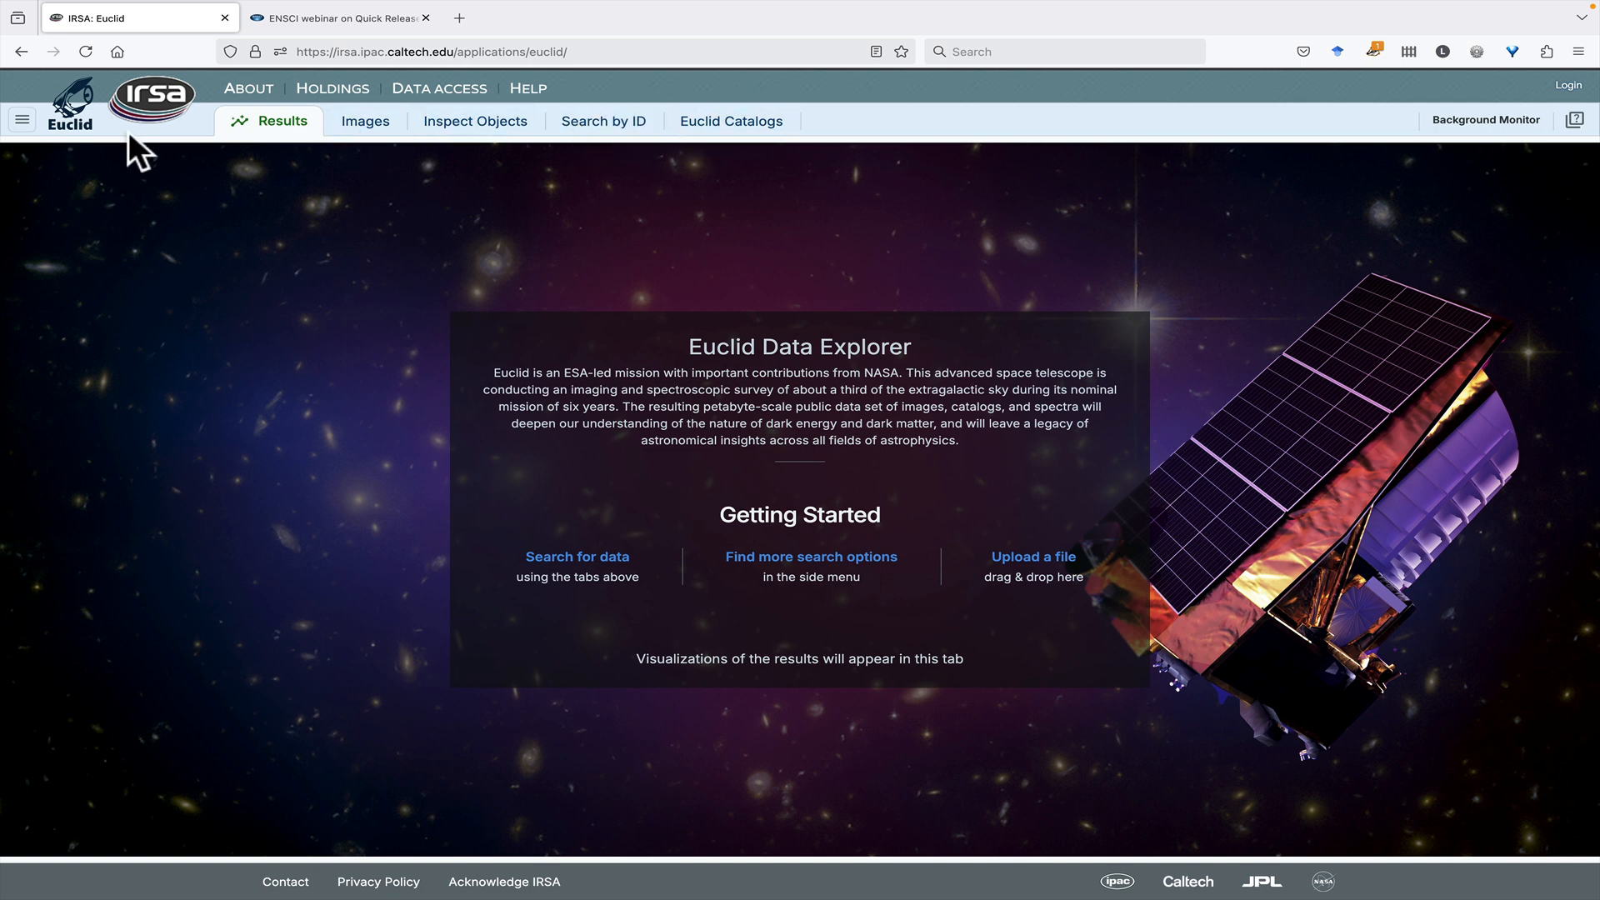
# - Review the additional search types and the theme choices in the explorer's side menu
pyautogui.click(22, 120)
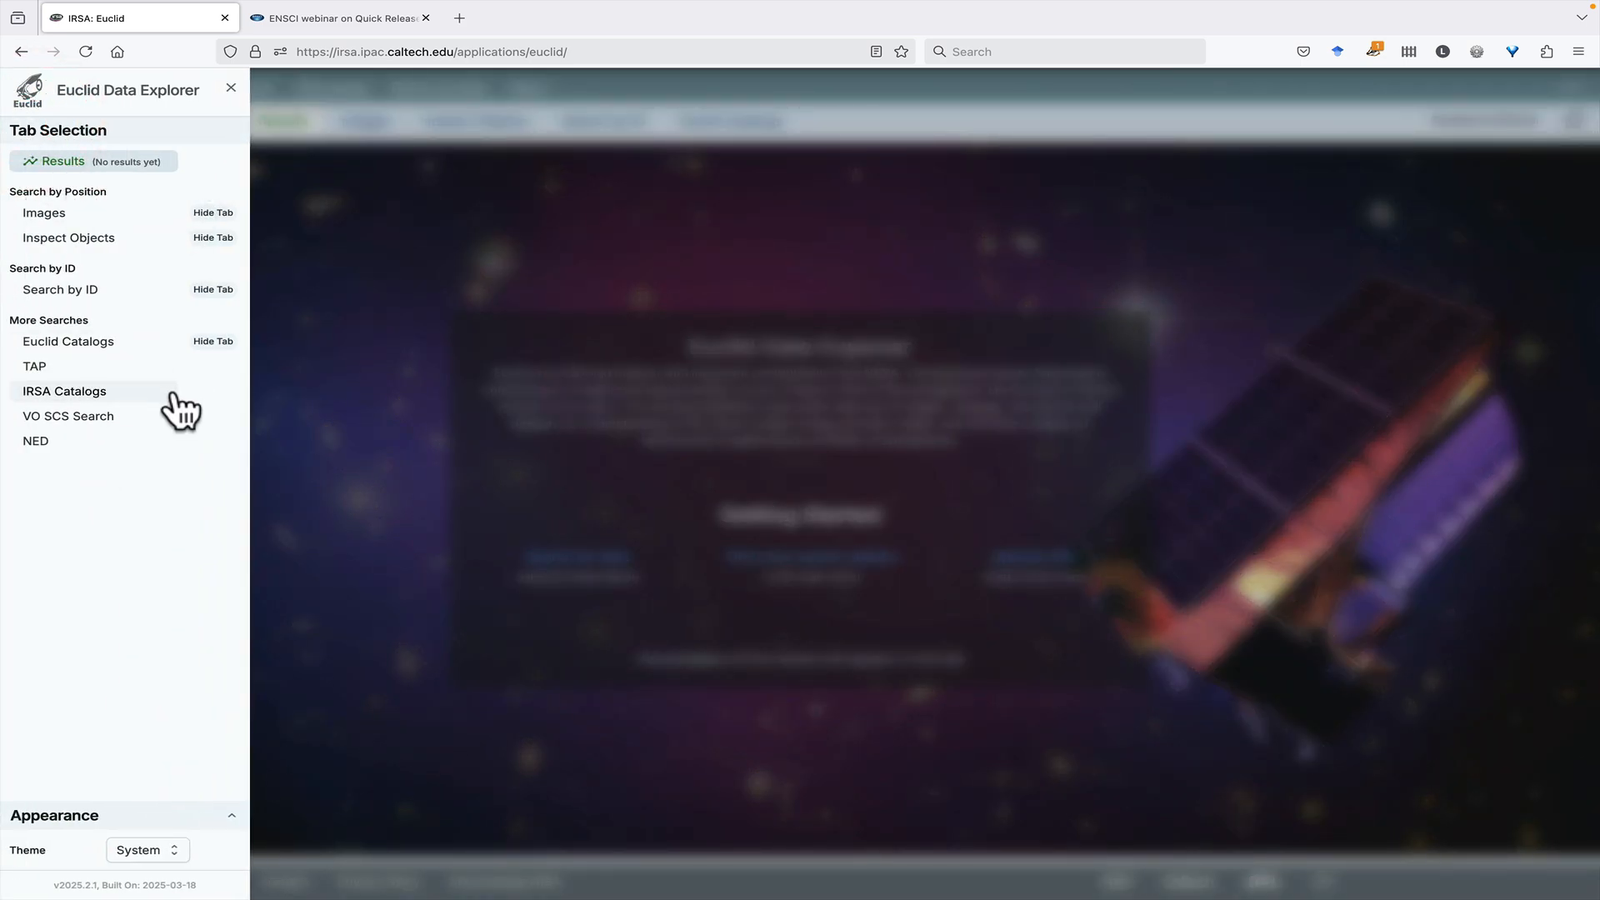
pyautogui.click(150, 858)
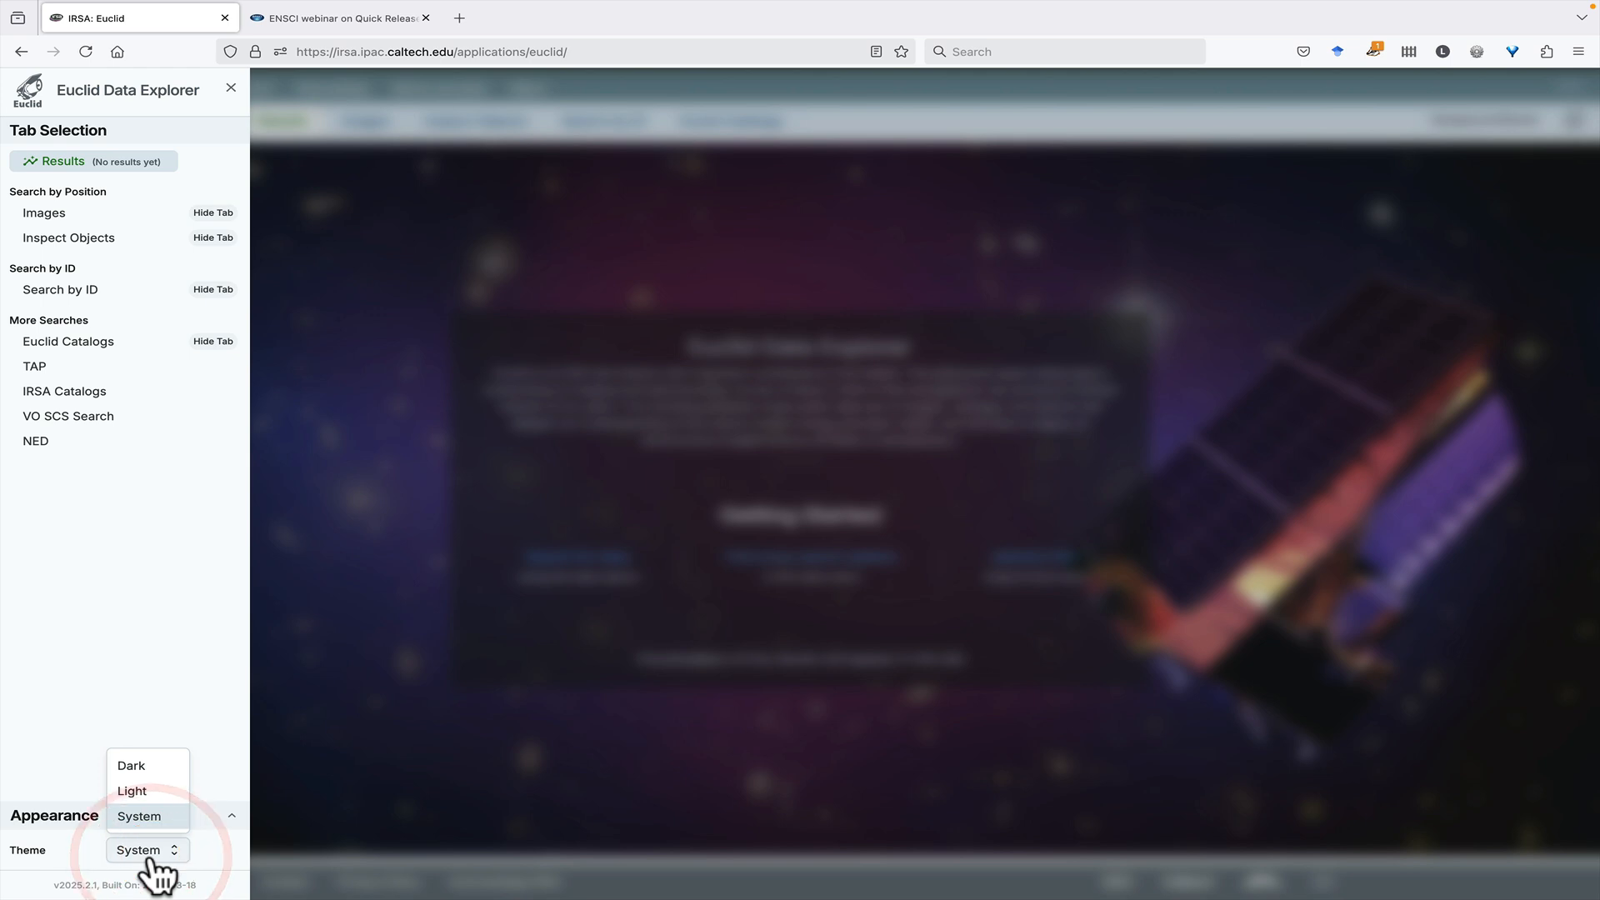
pyautogui.click(154, 846)
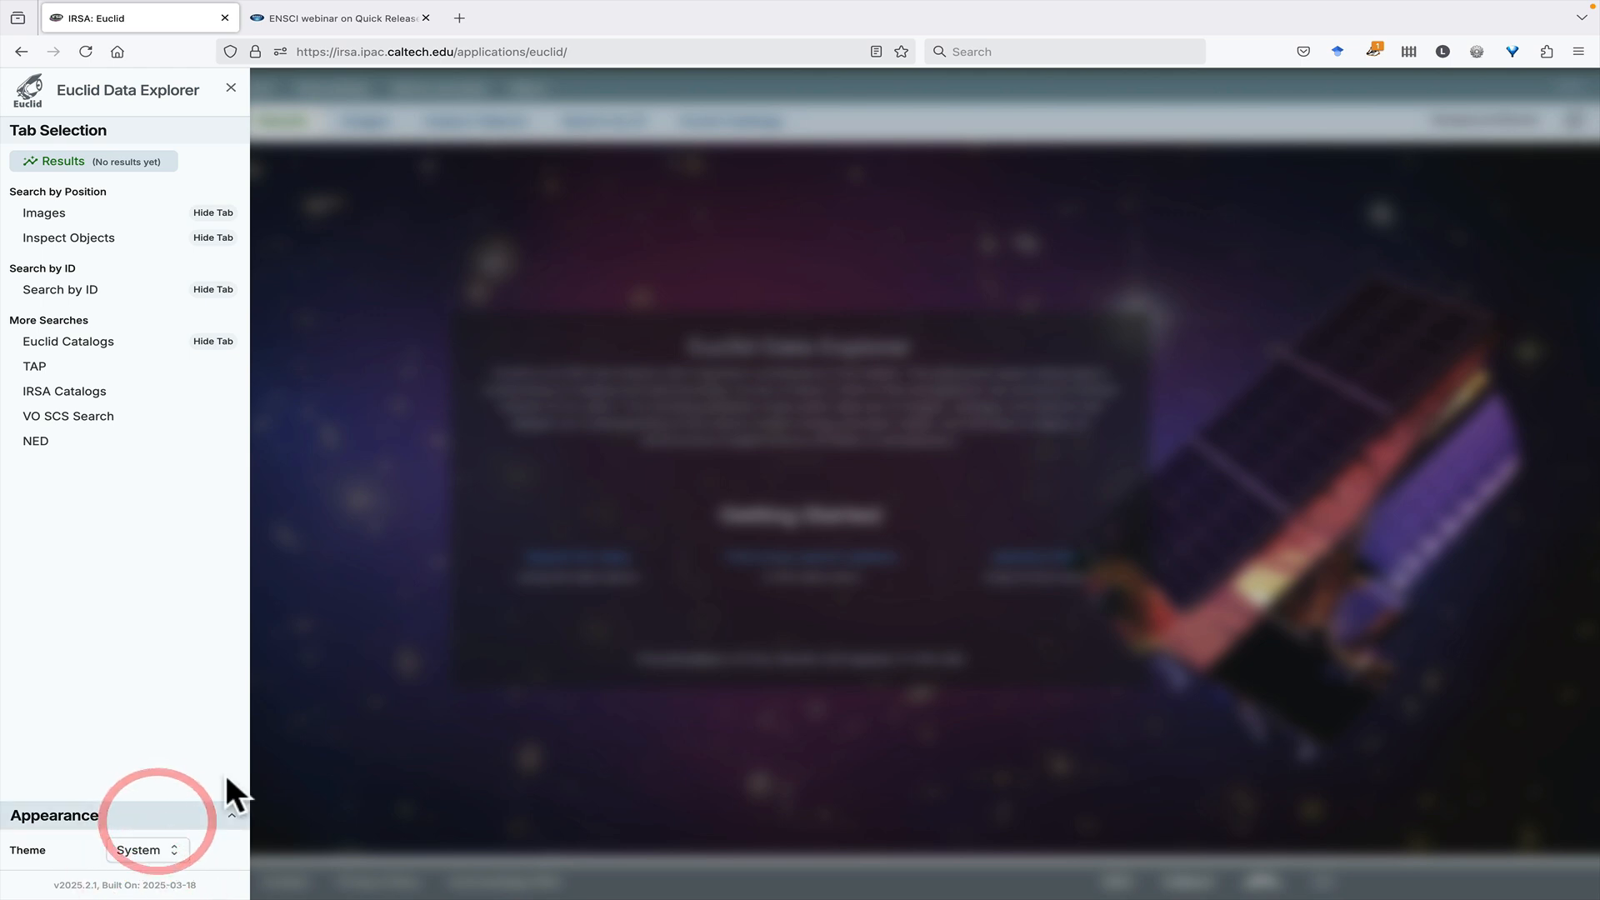
pyautogui.click(231, 88)
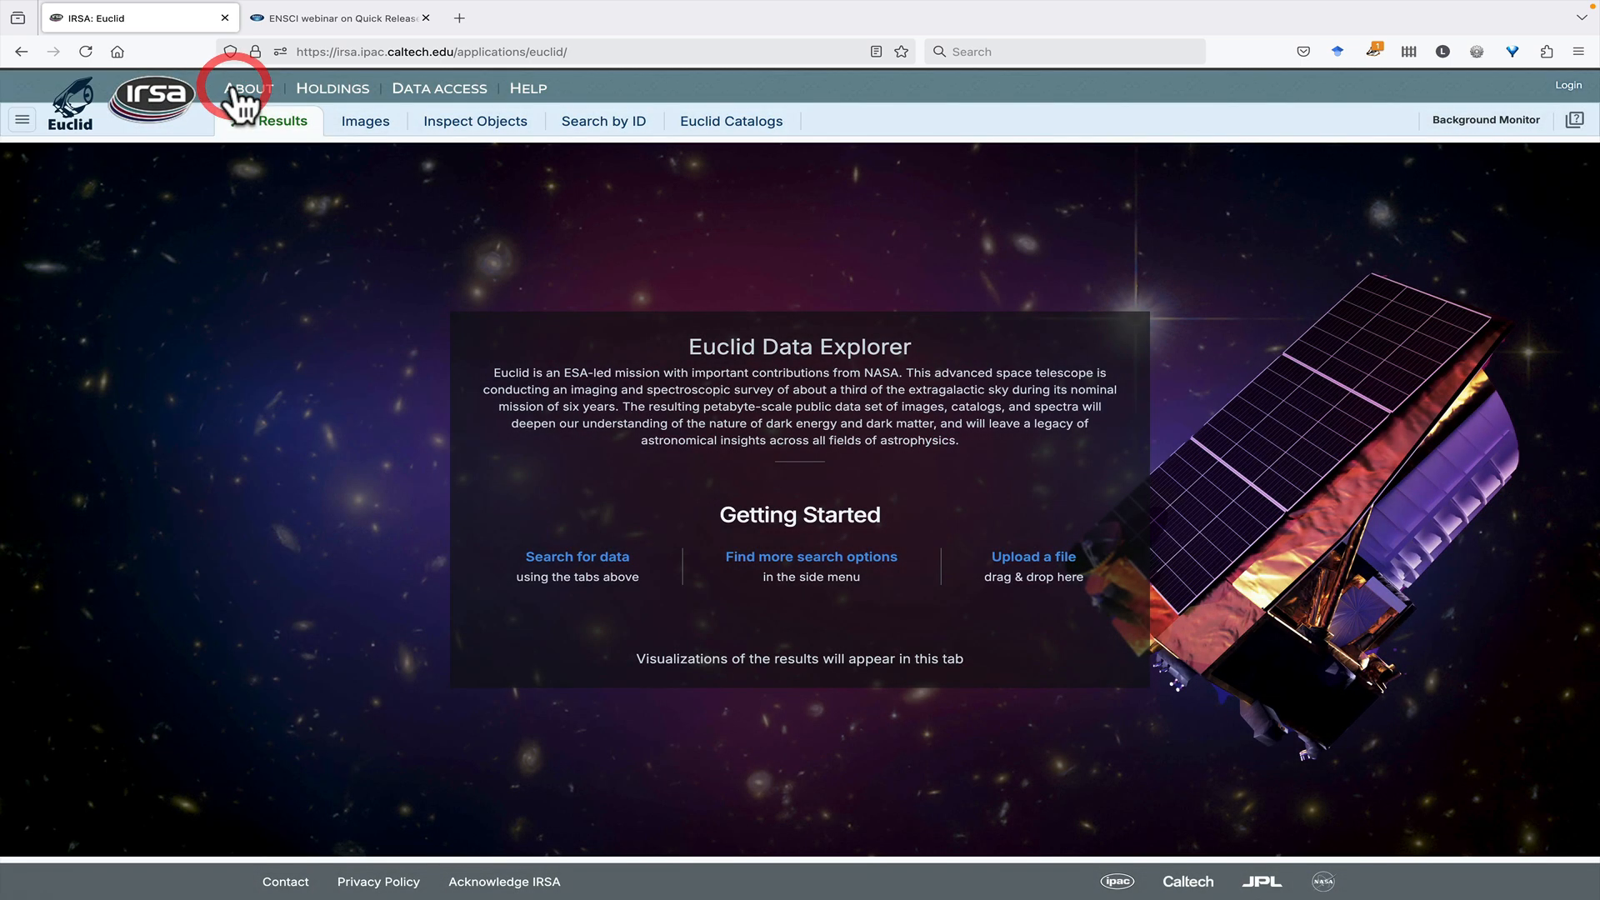
# - Open the image search and display the Euclid Planned Survey Coverage layer as Fill
pyautogui.click(377, 125)
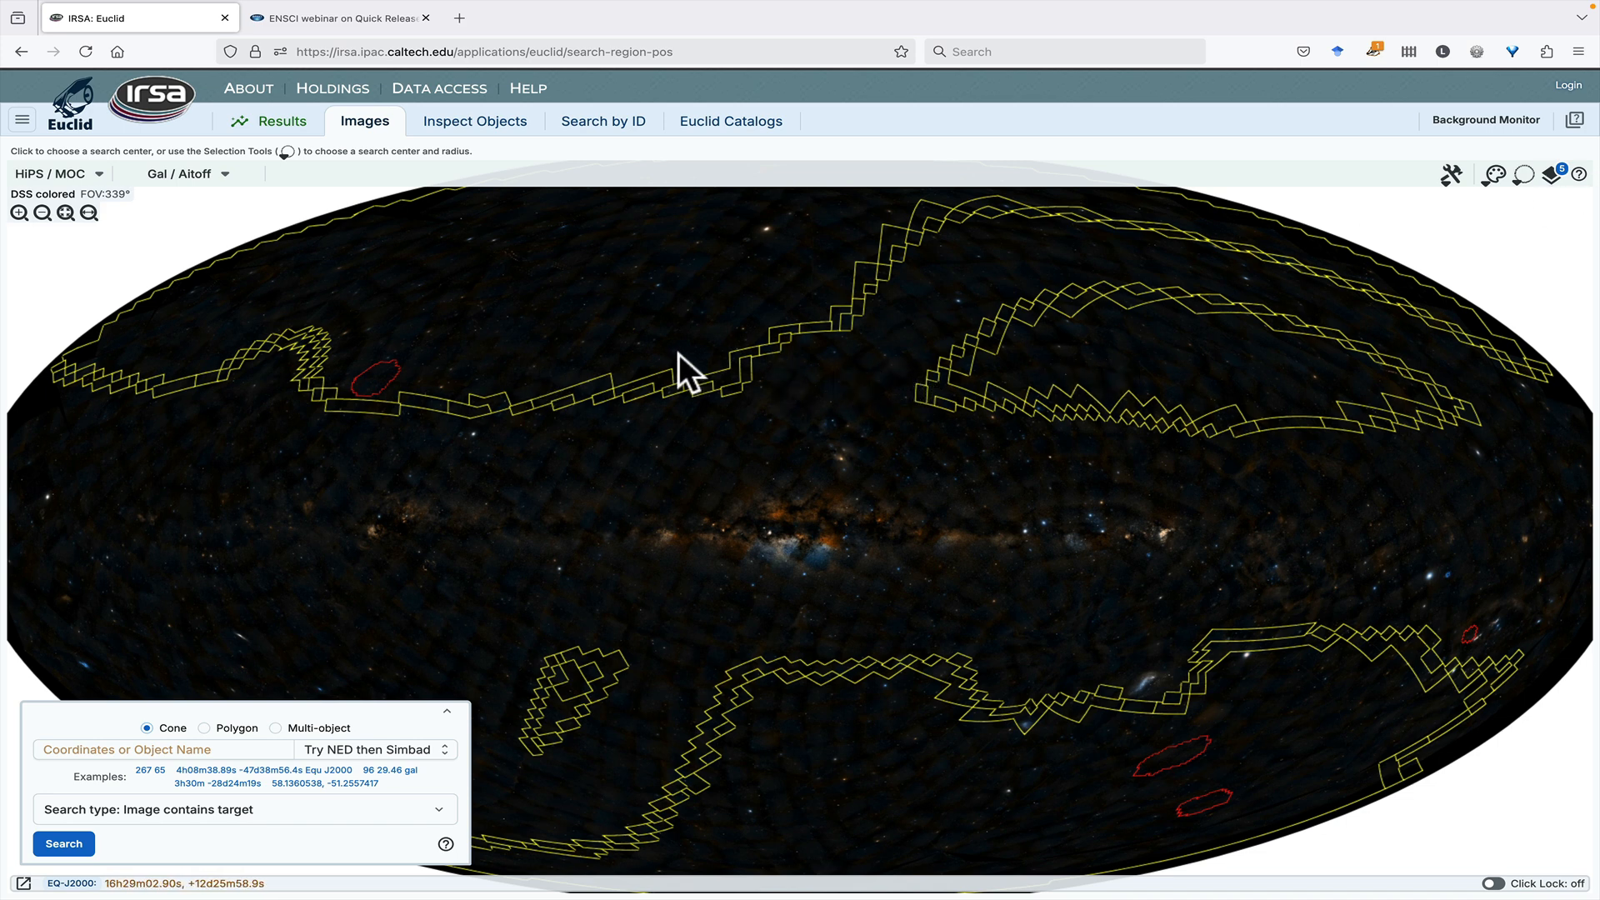
pyautogui.click(1551, 173)
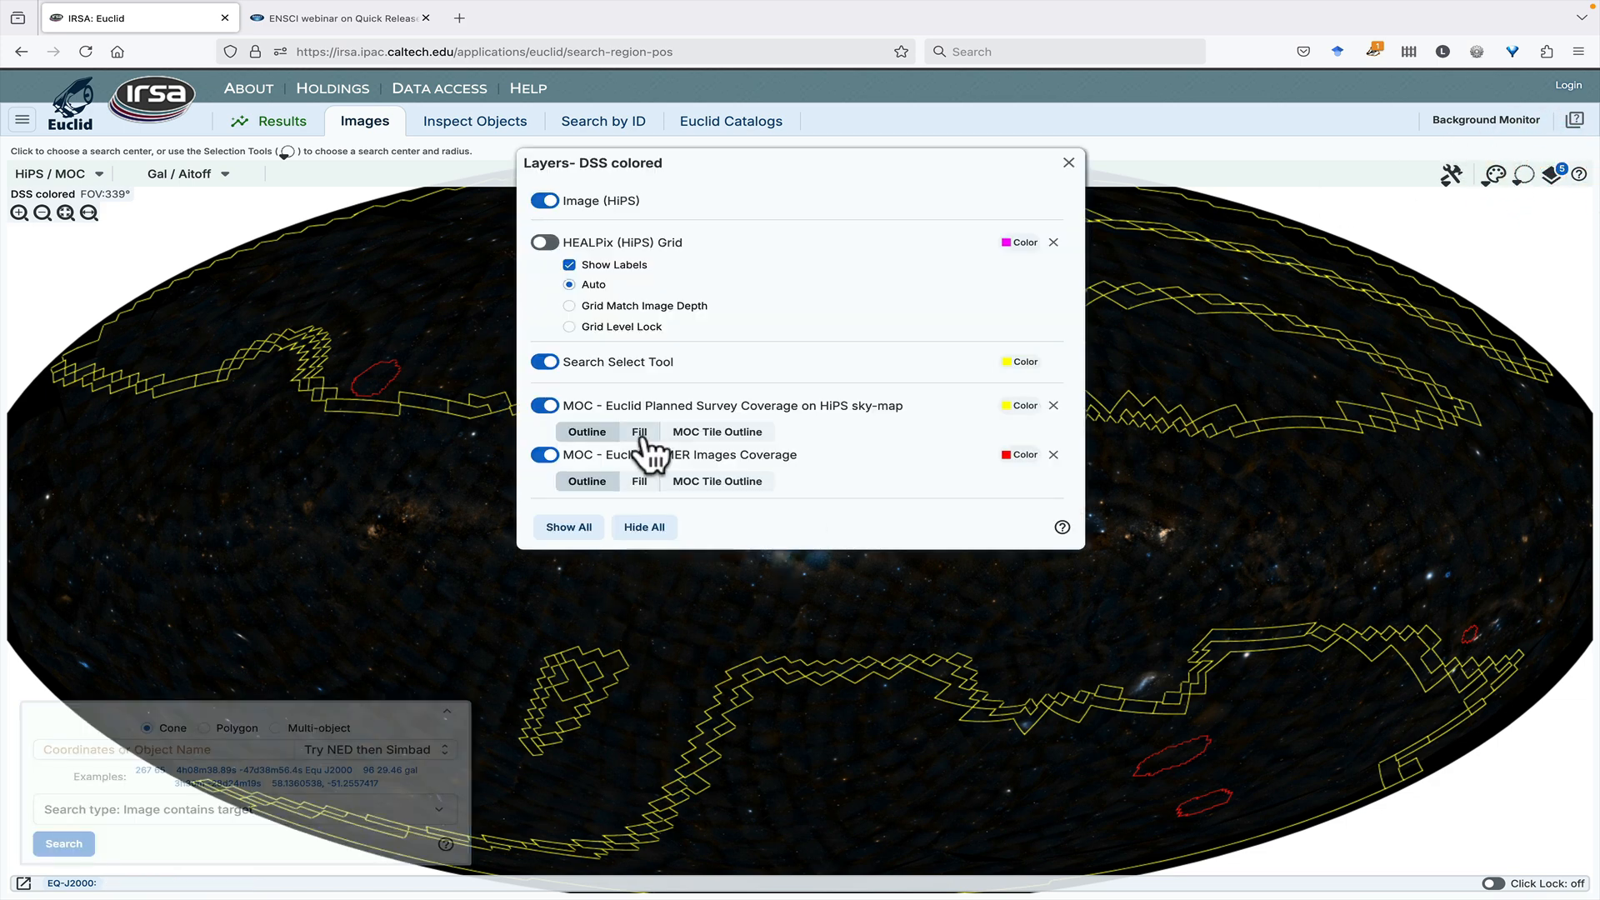
pyautogui.click(640, 432)
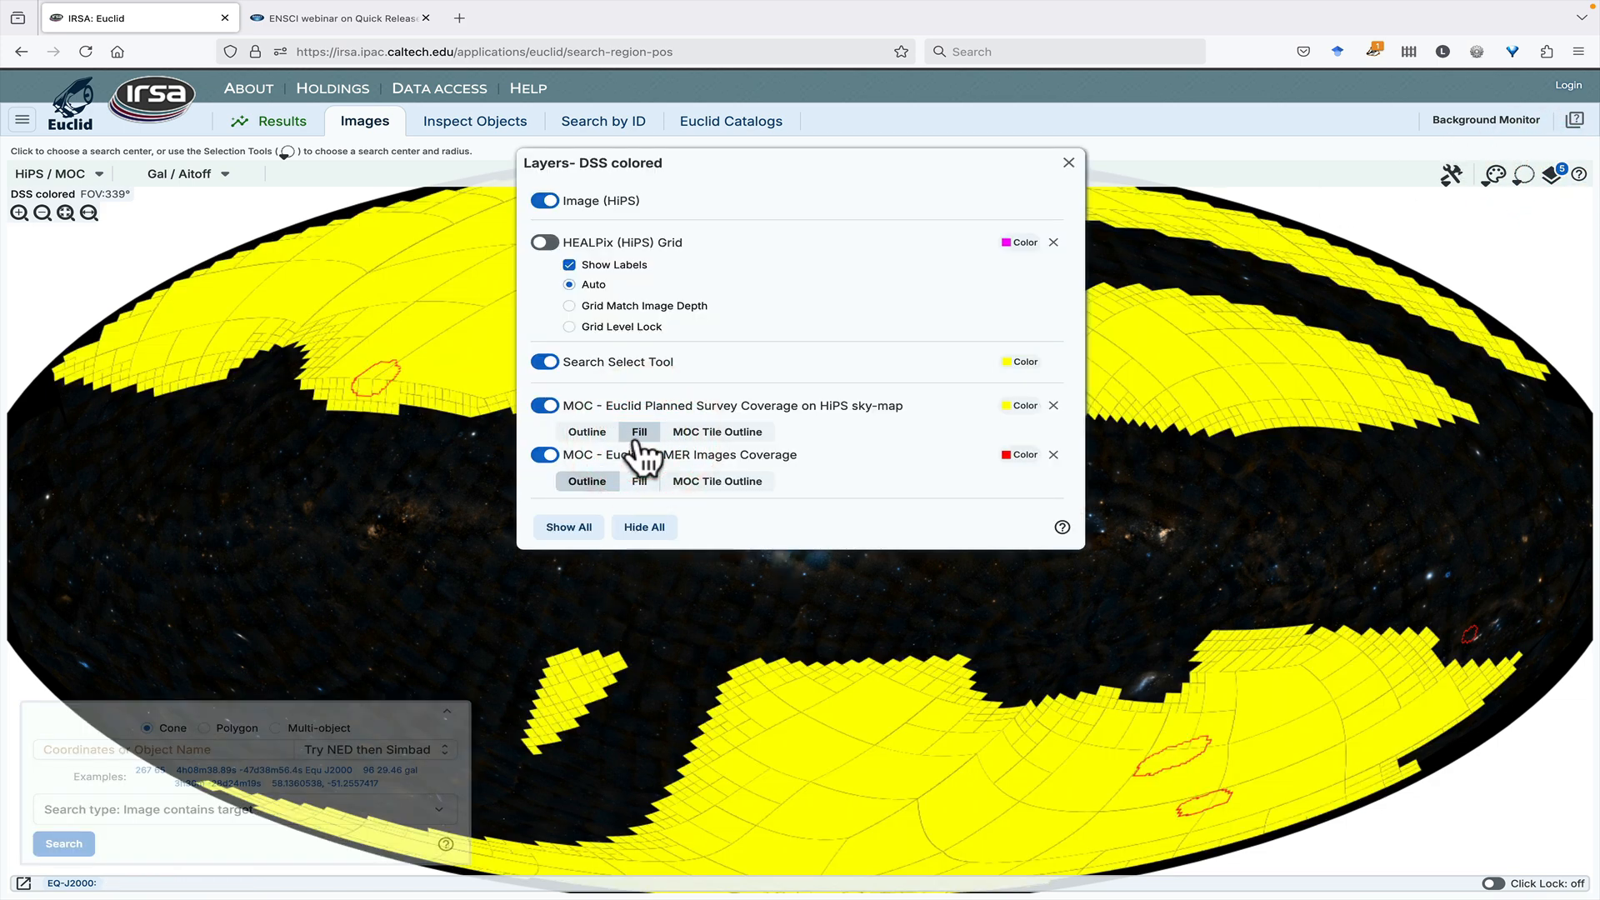
# - Move the layer settings aside, set the Euclid Planned Survey Coverage back to Outline, and close the settings
pyautogui.moveTo(847, 167); pyautogui.dragTo(1314, 403)
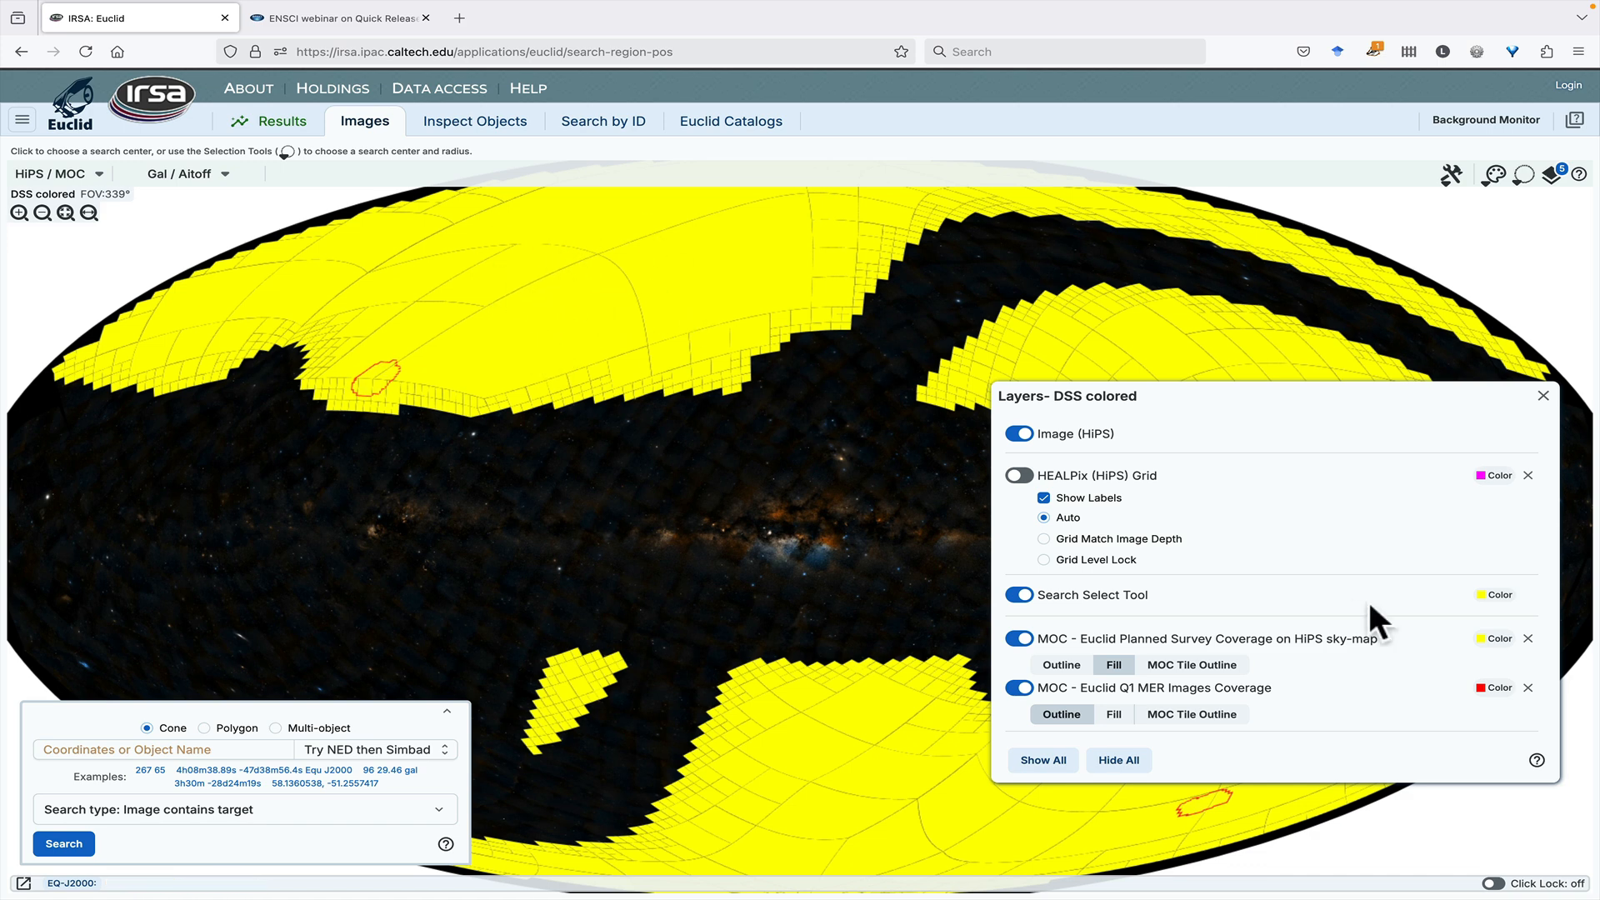
pyautogui.click(1055, 665)
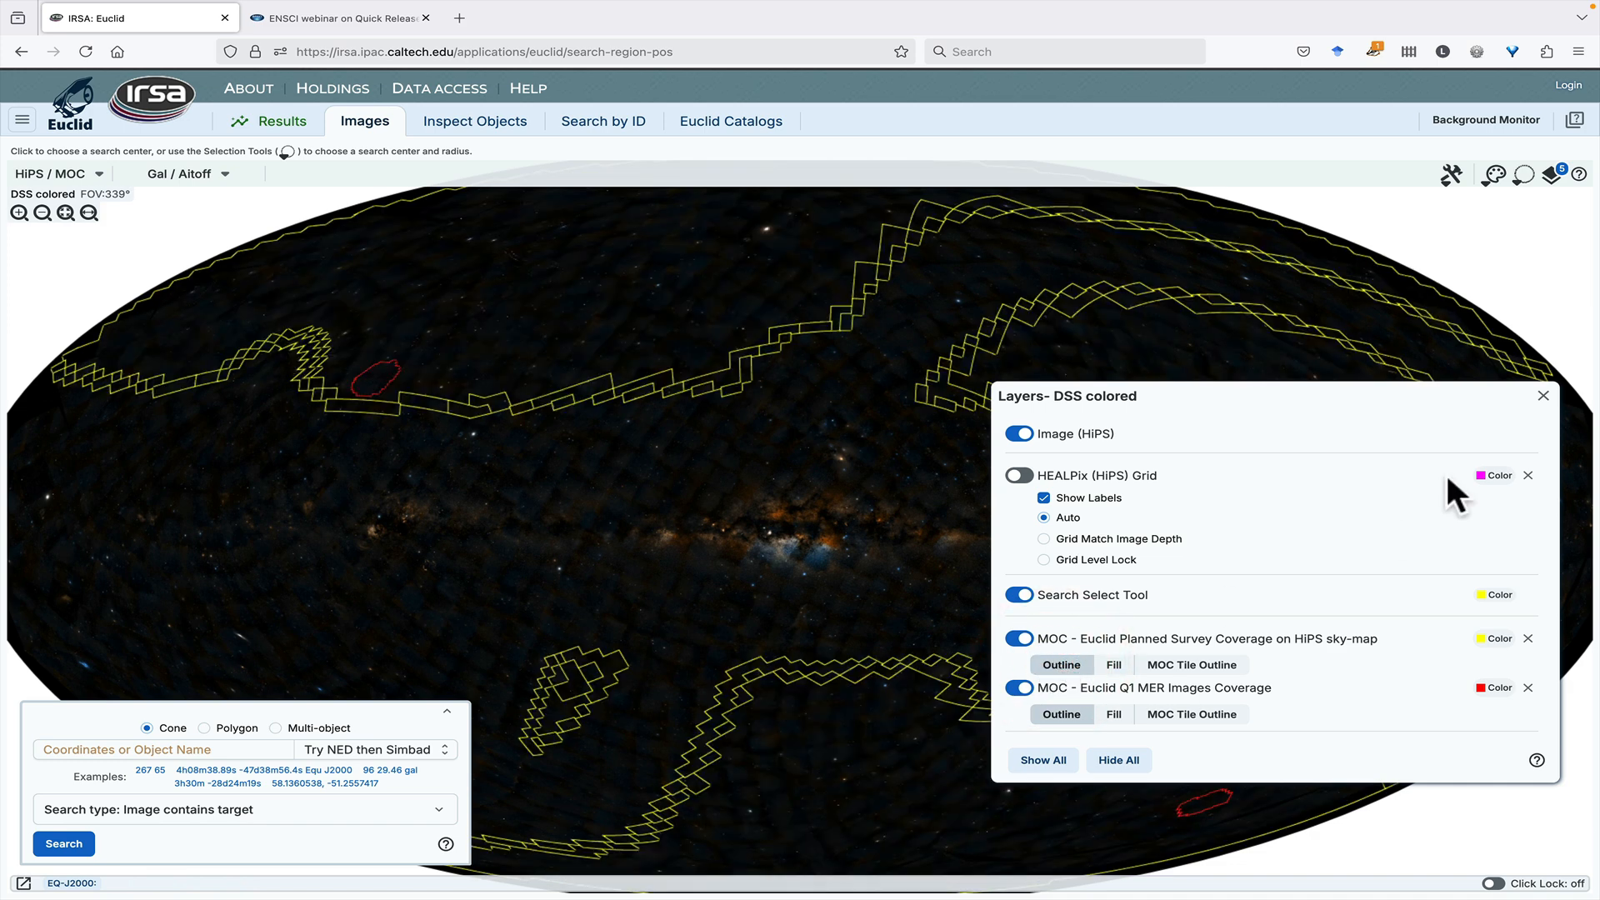
pyautogui.click(1543, 395)
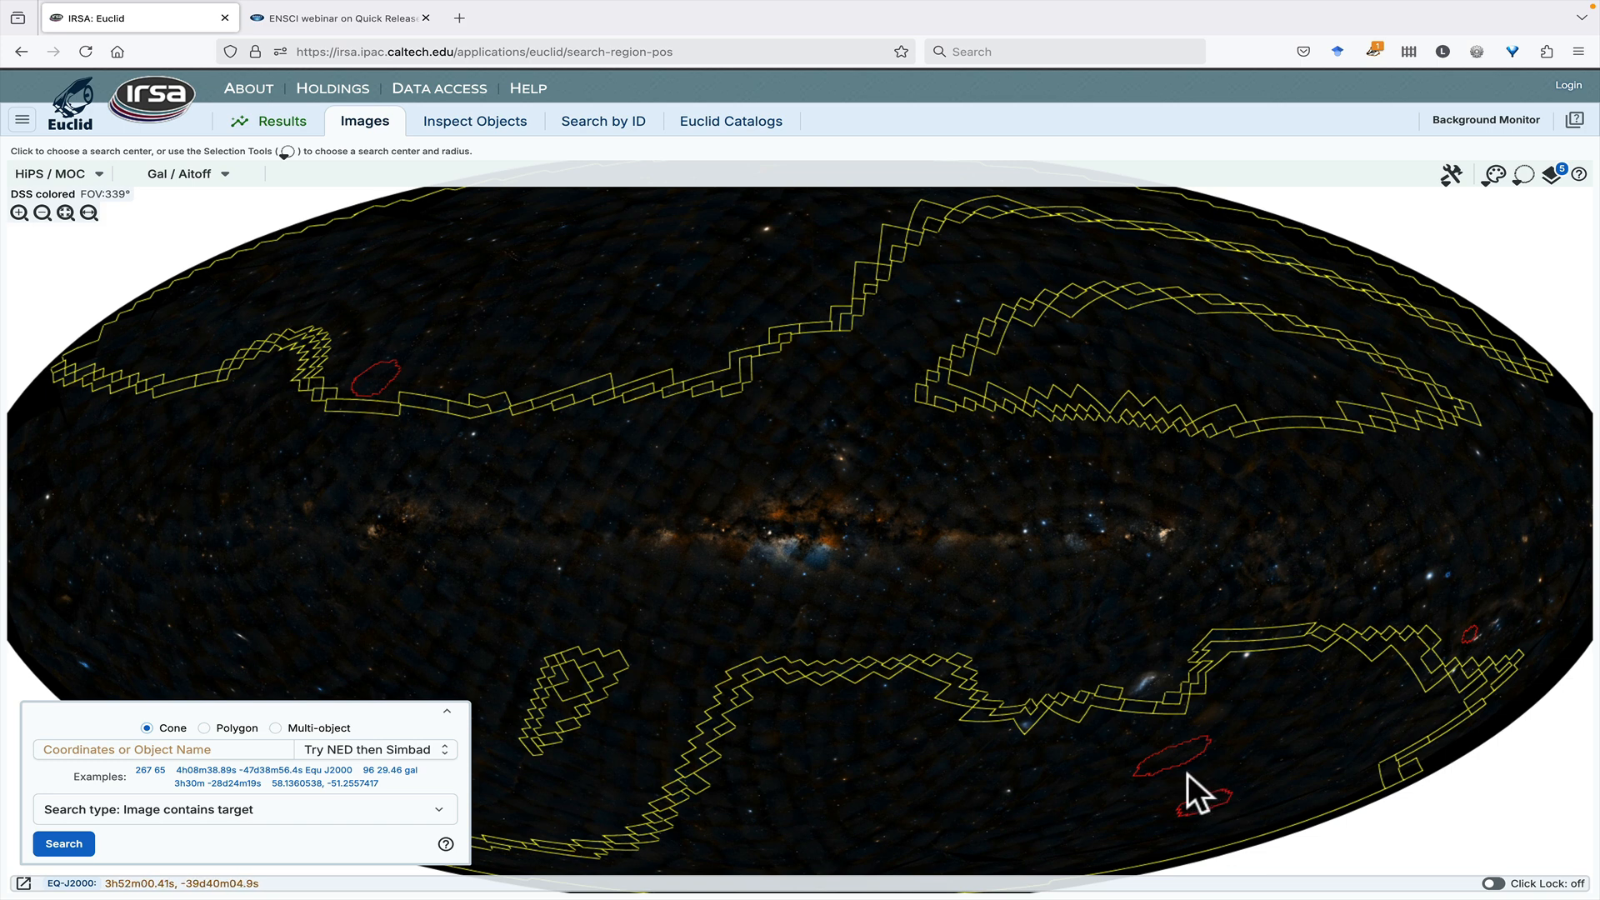
# - Set the cone search position to 4h08m12.67s -47d48m51.1s Equ J2000 inside the larger southern red Q1 coverage area
pyautogui.click(813, 508)
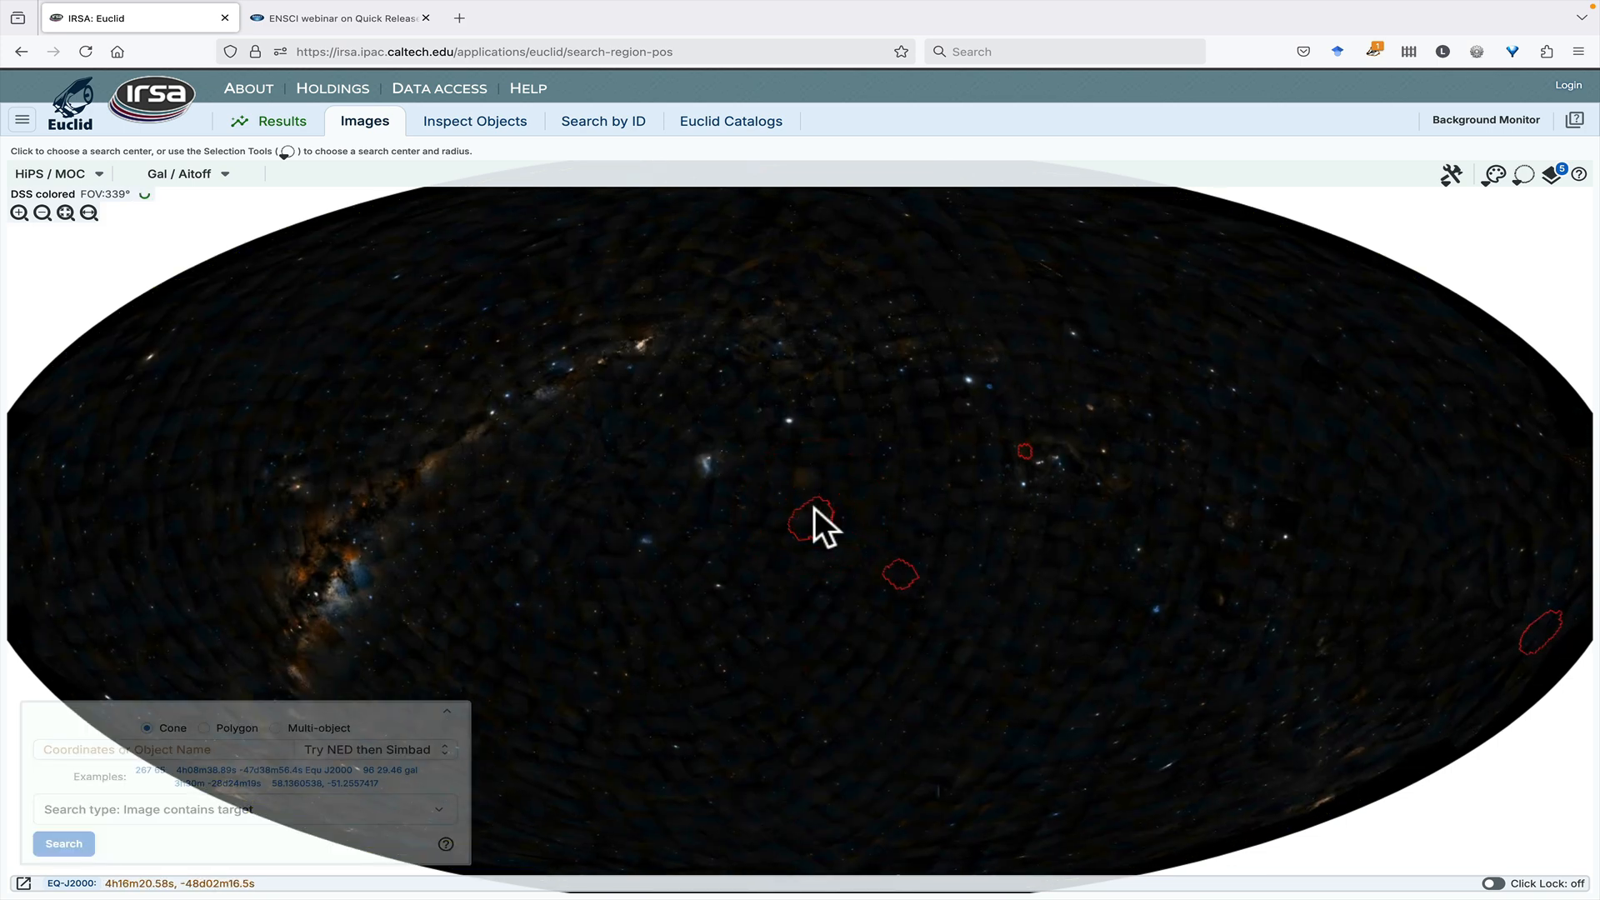
pyautogui.scroll(2, 813, 507)
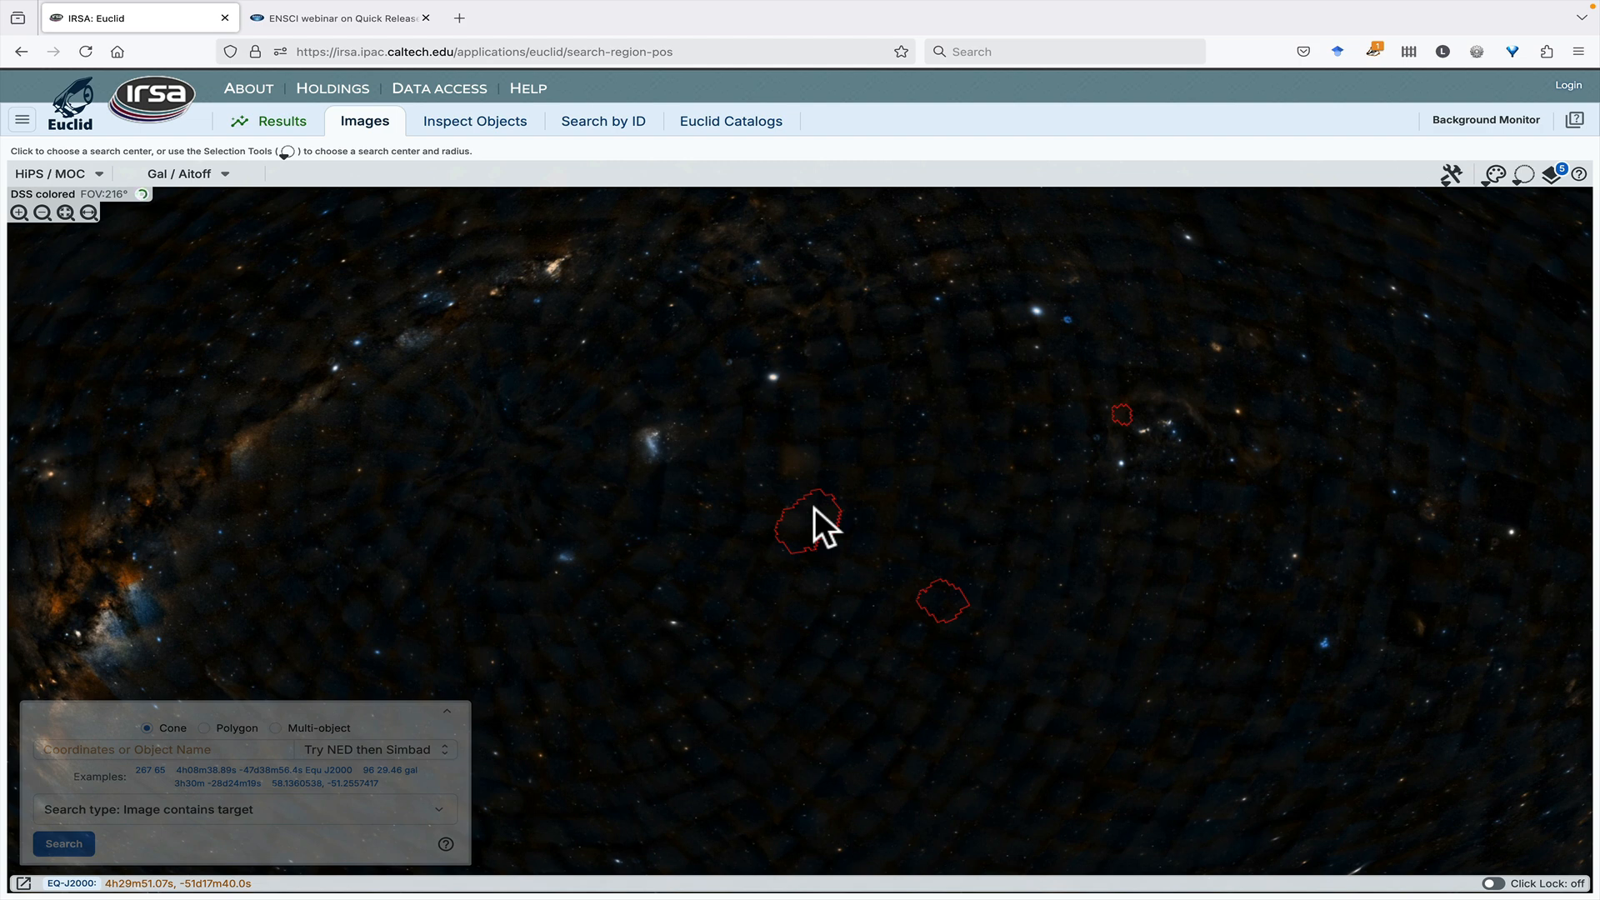
pyautogui.scroll(1, 813, 508)
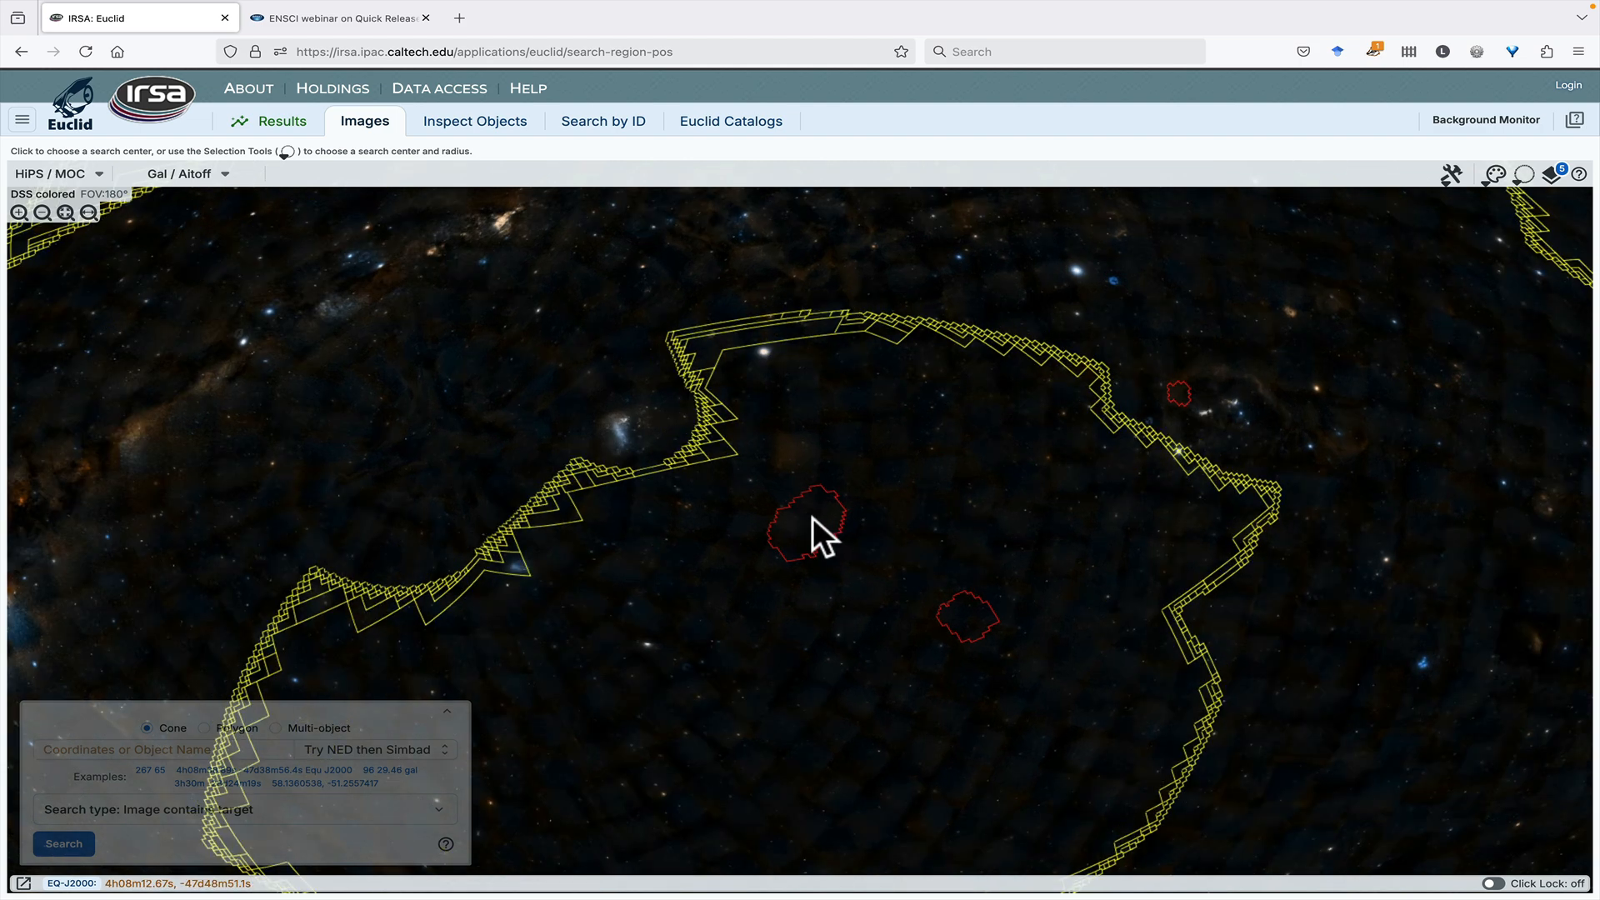
pyautogui.click(813, 516)
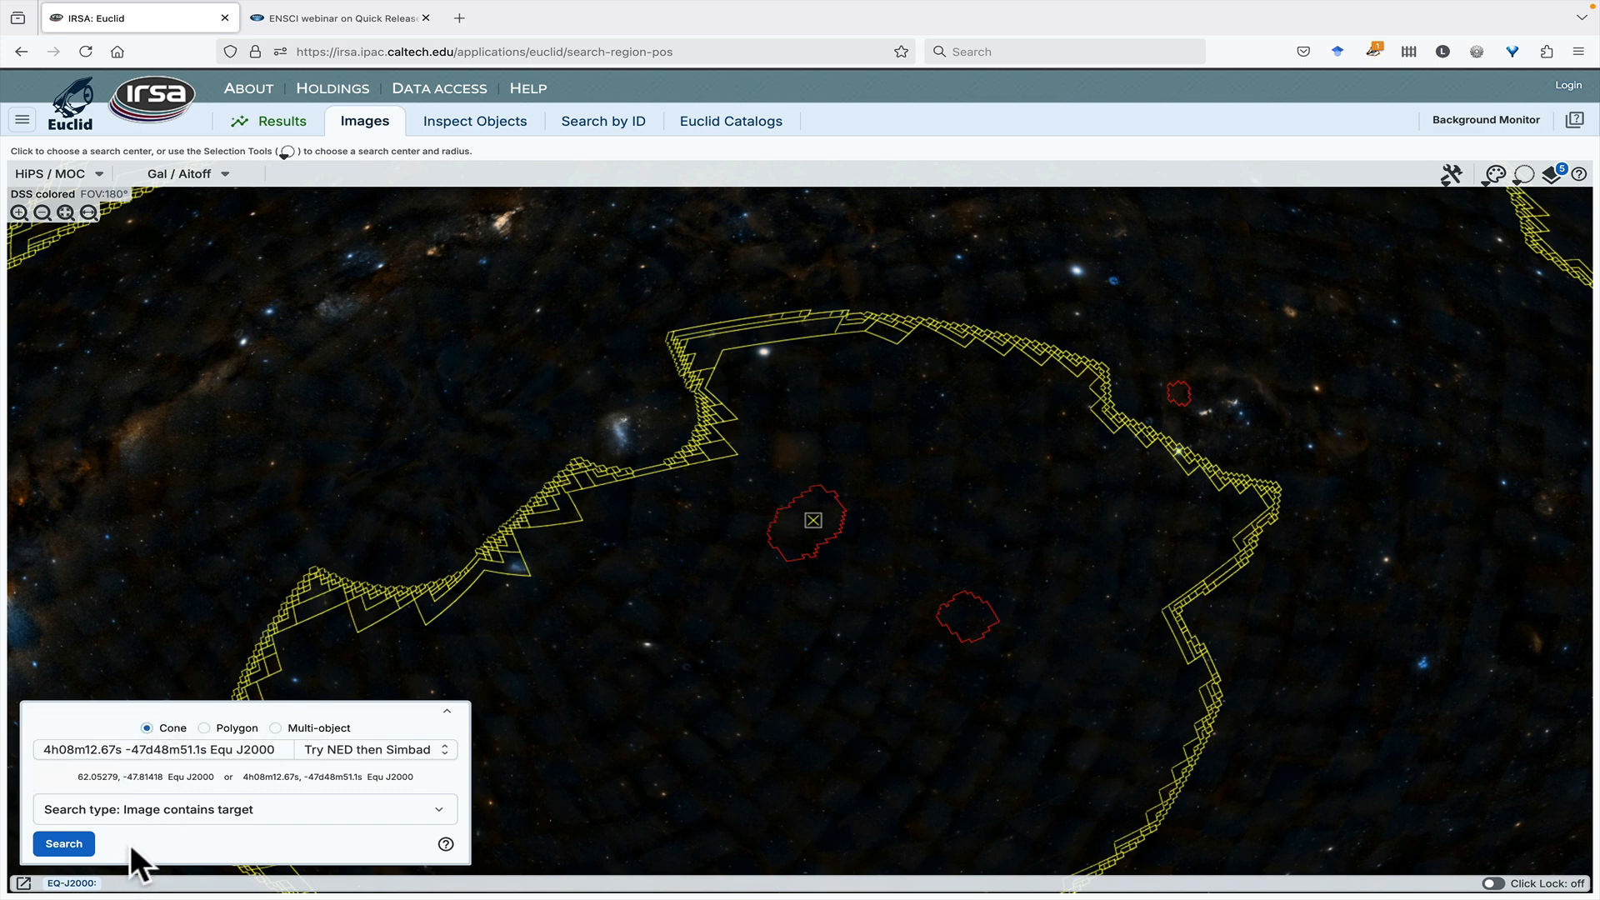
# - Run the image search with the search type Image contains target
pyautogui.click(143, 811)
pyautogui.click(144, 812)
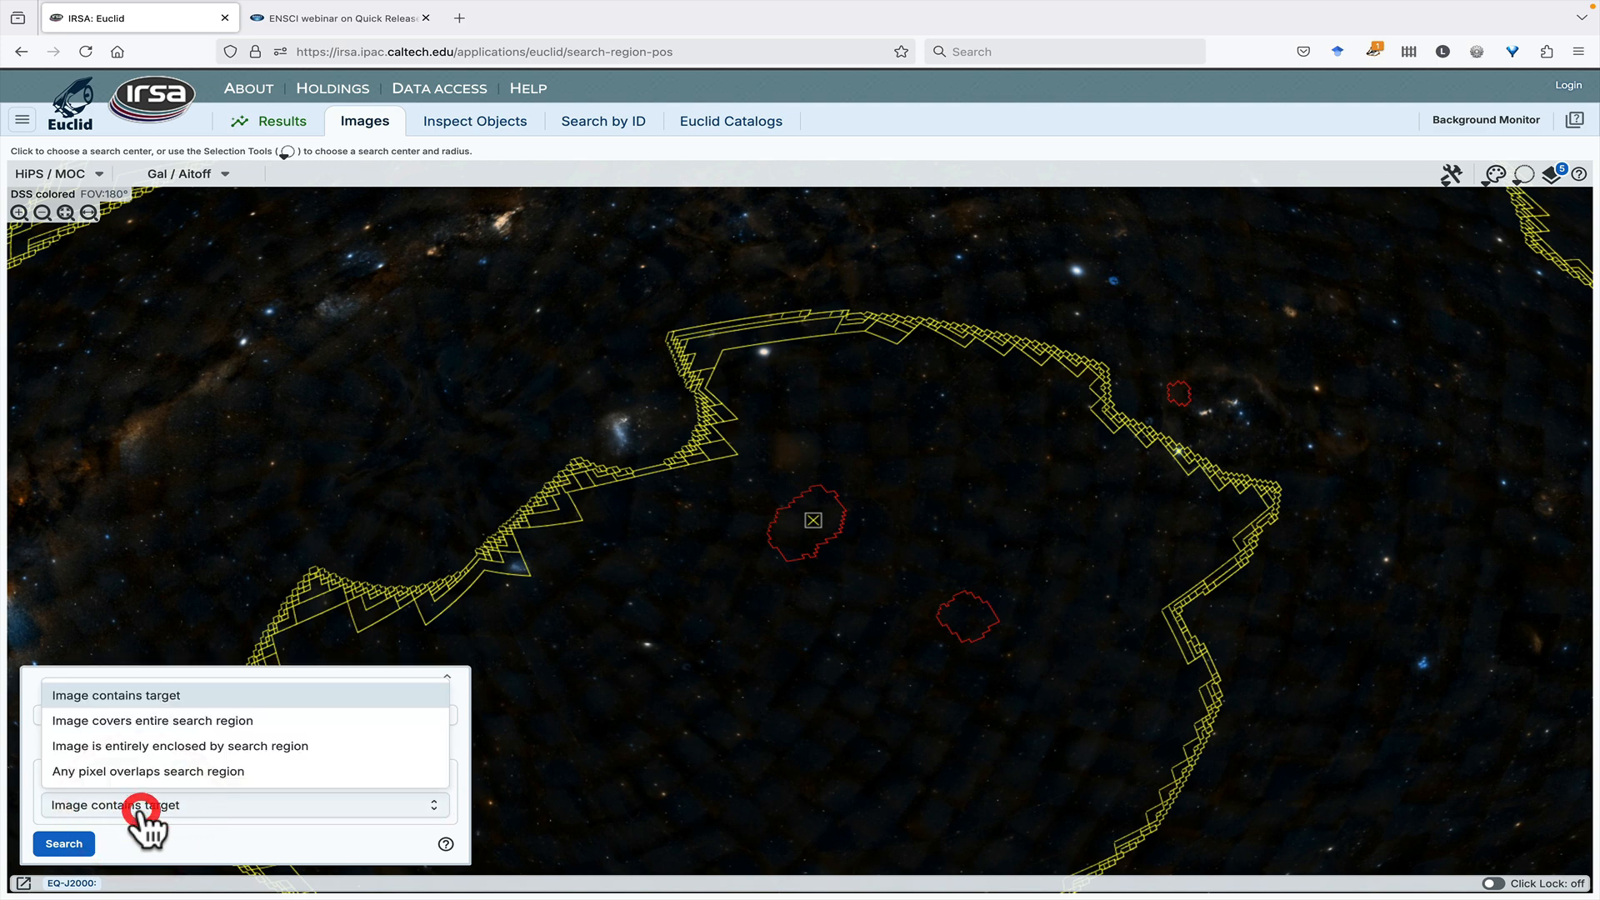
pyautogui.click(191, 827)
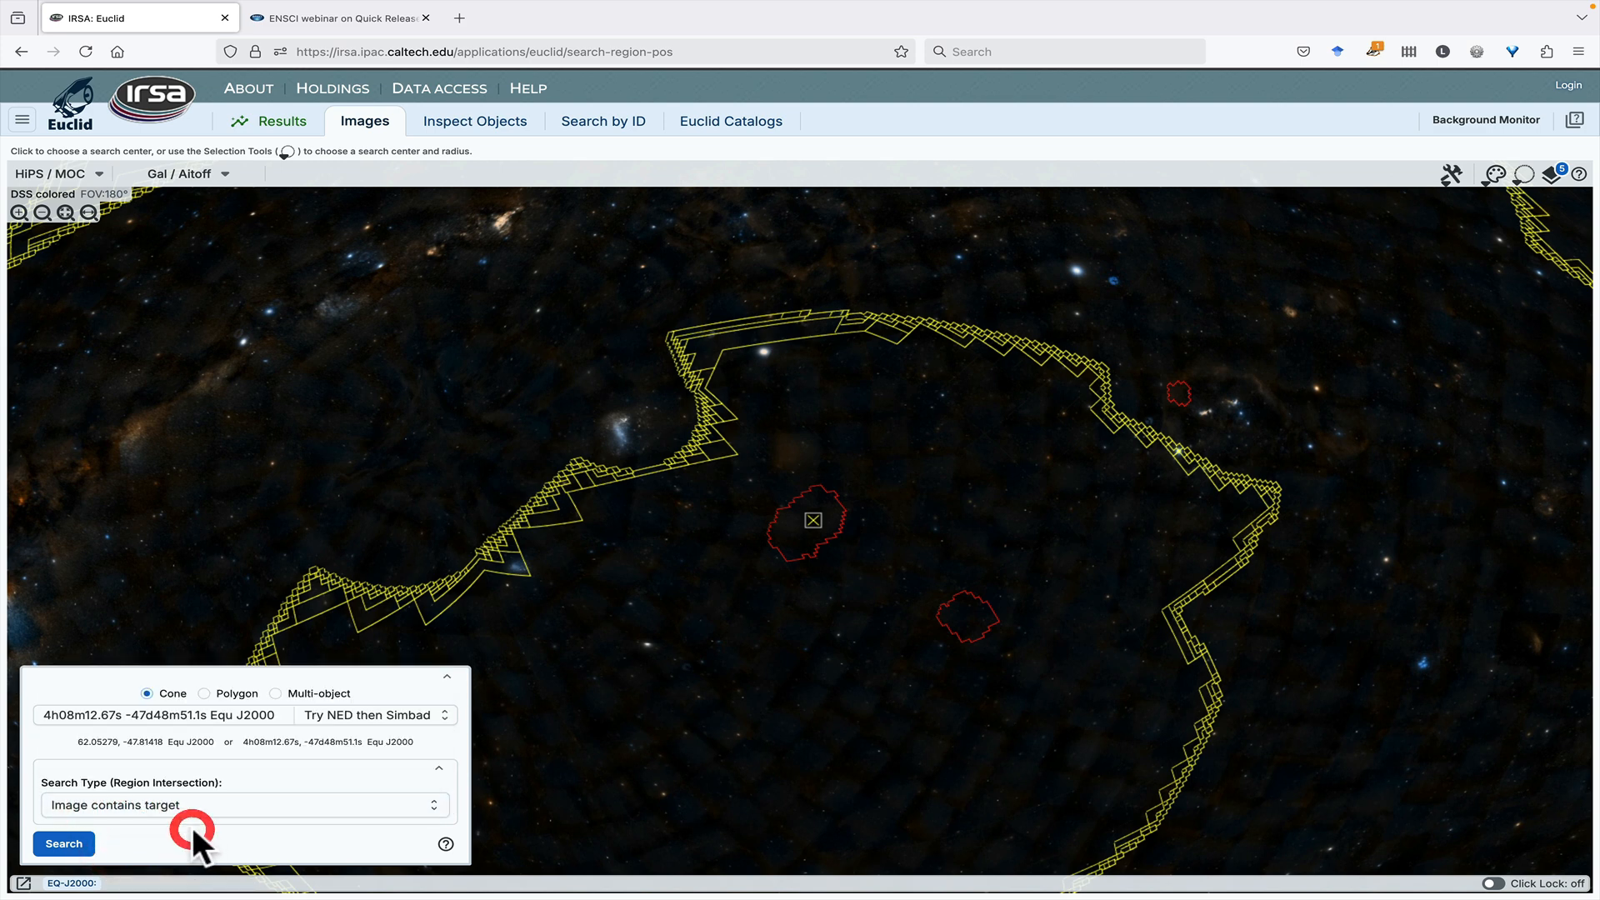
pyautogui.click(58, 843)
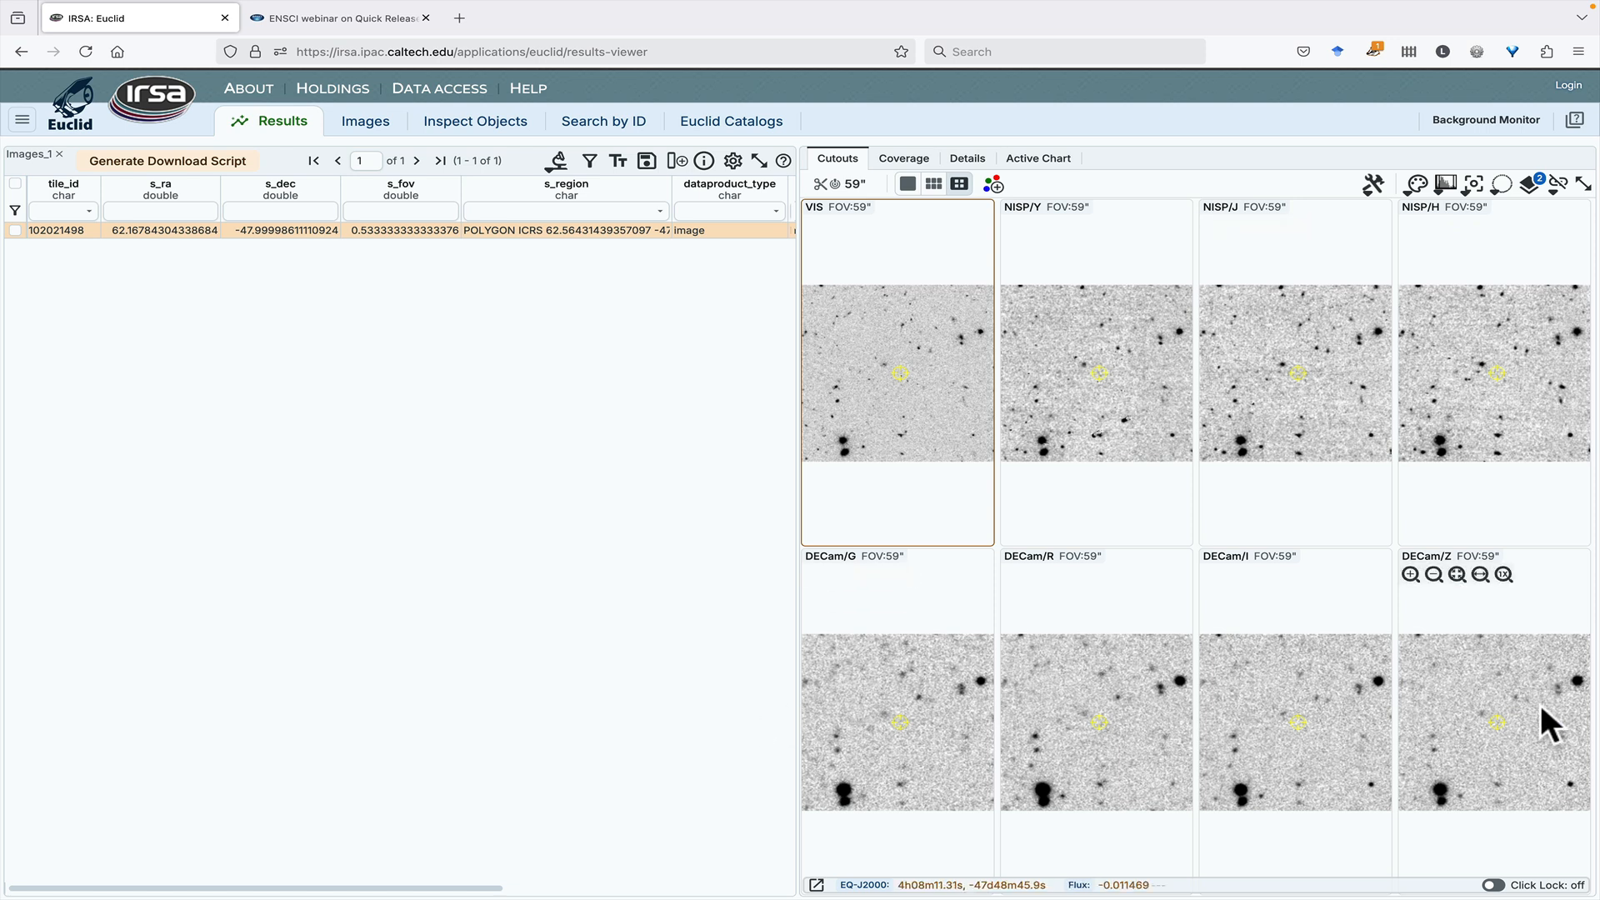
# - Check the size and centering options for the cutouts in the image results
pyautogui.click(832, 184)
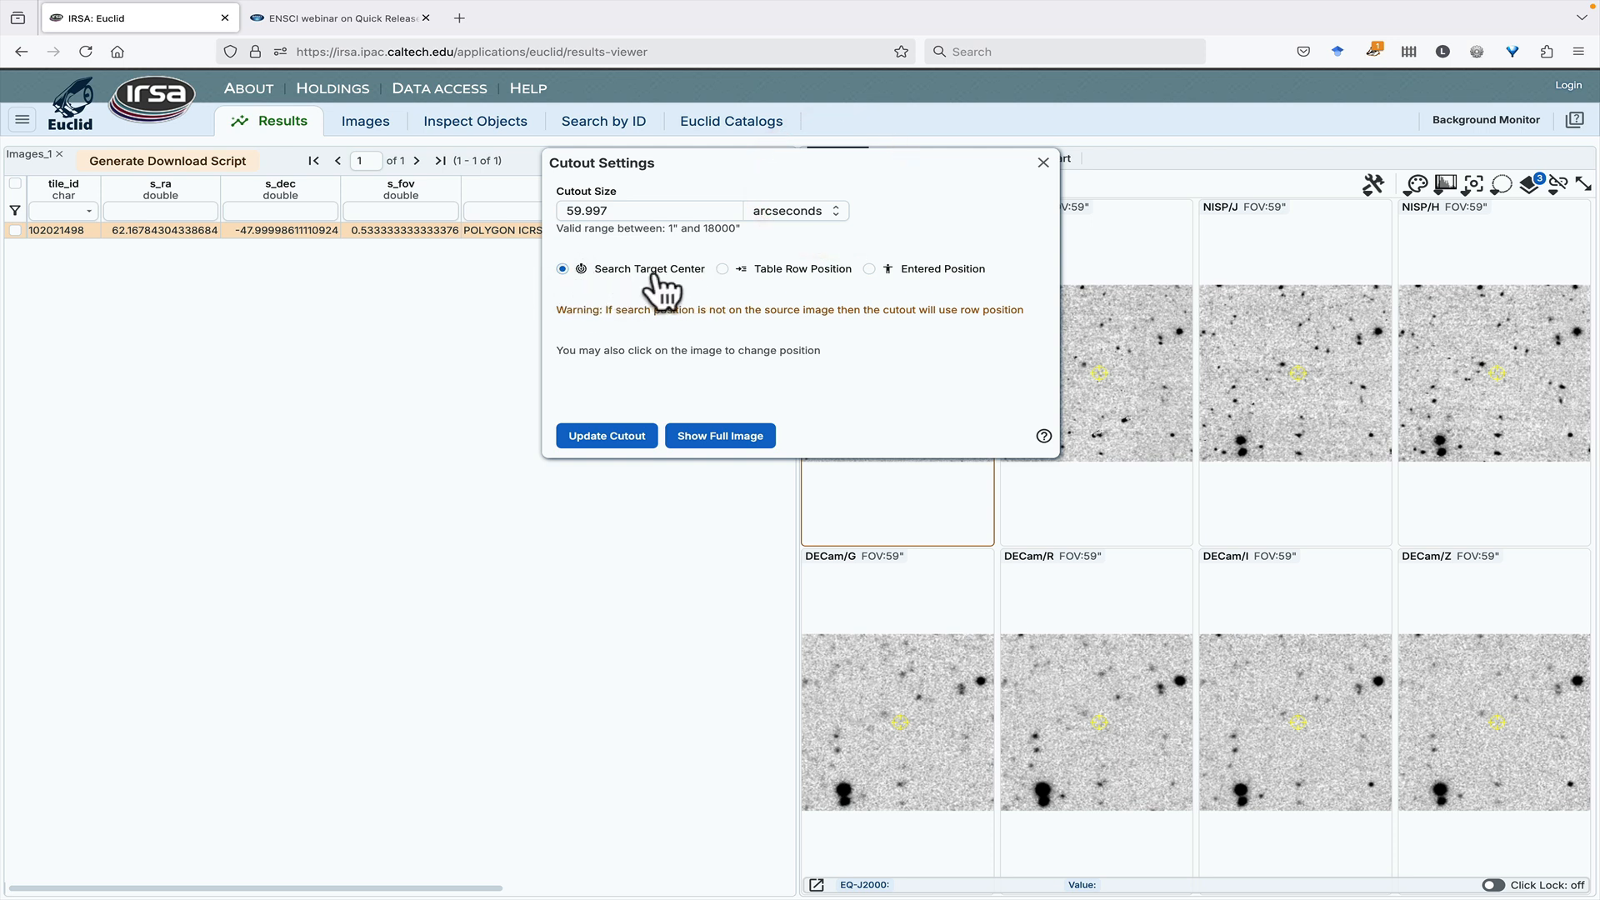
pyautogui.click(1042, 163)
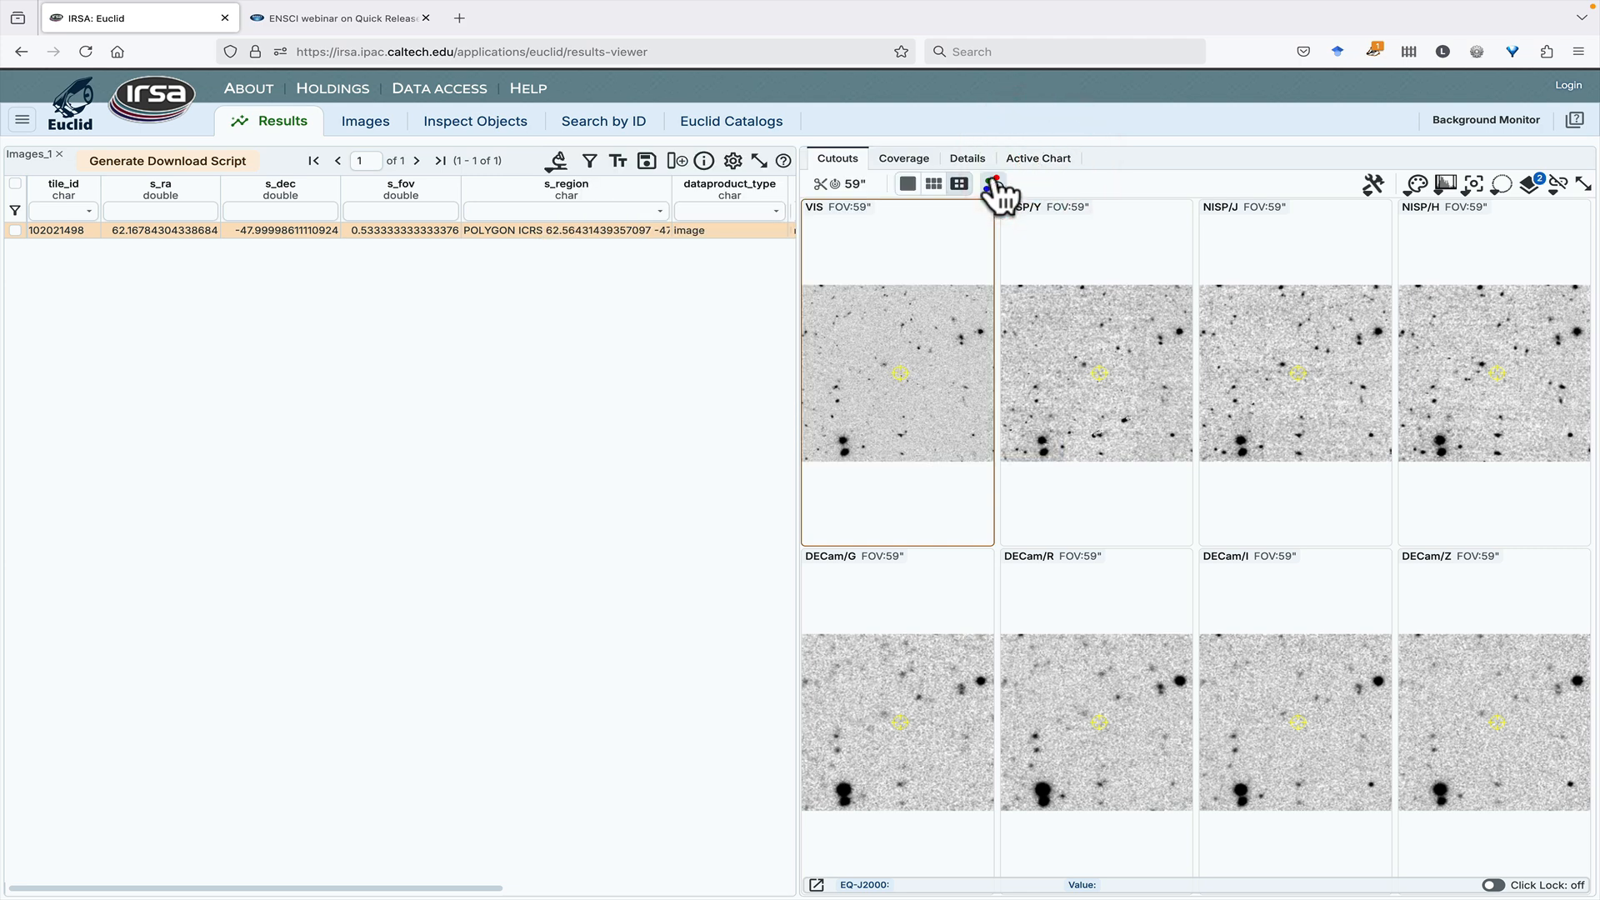
# - Run an Inspect Objects cone search at the same position with a 360 arcsecond radius
pyautogui.click(451, 130)
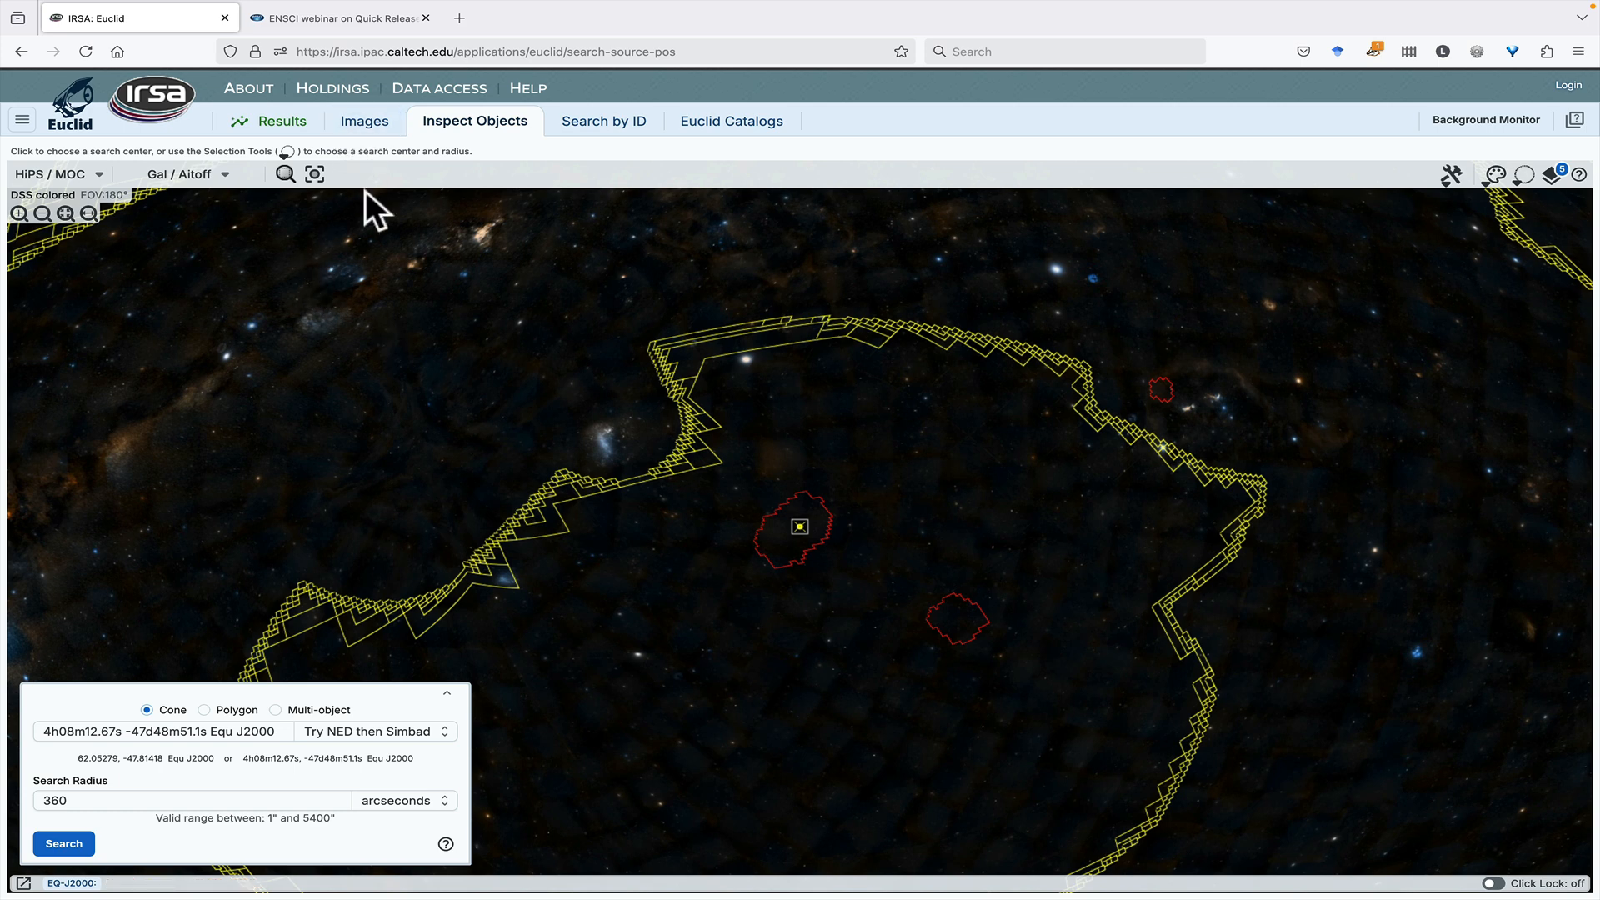
pyautogui.click(58, 844)
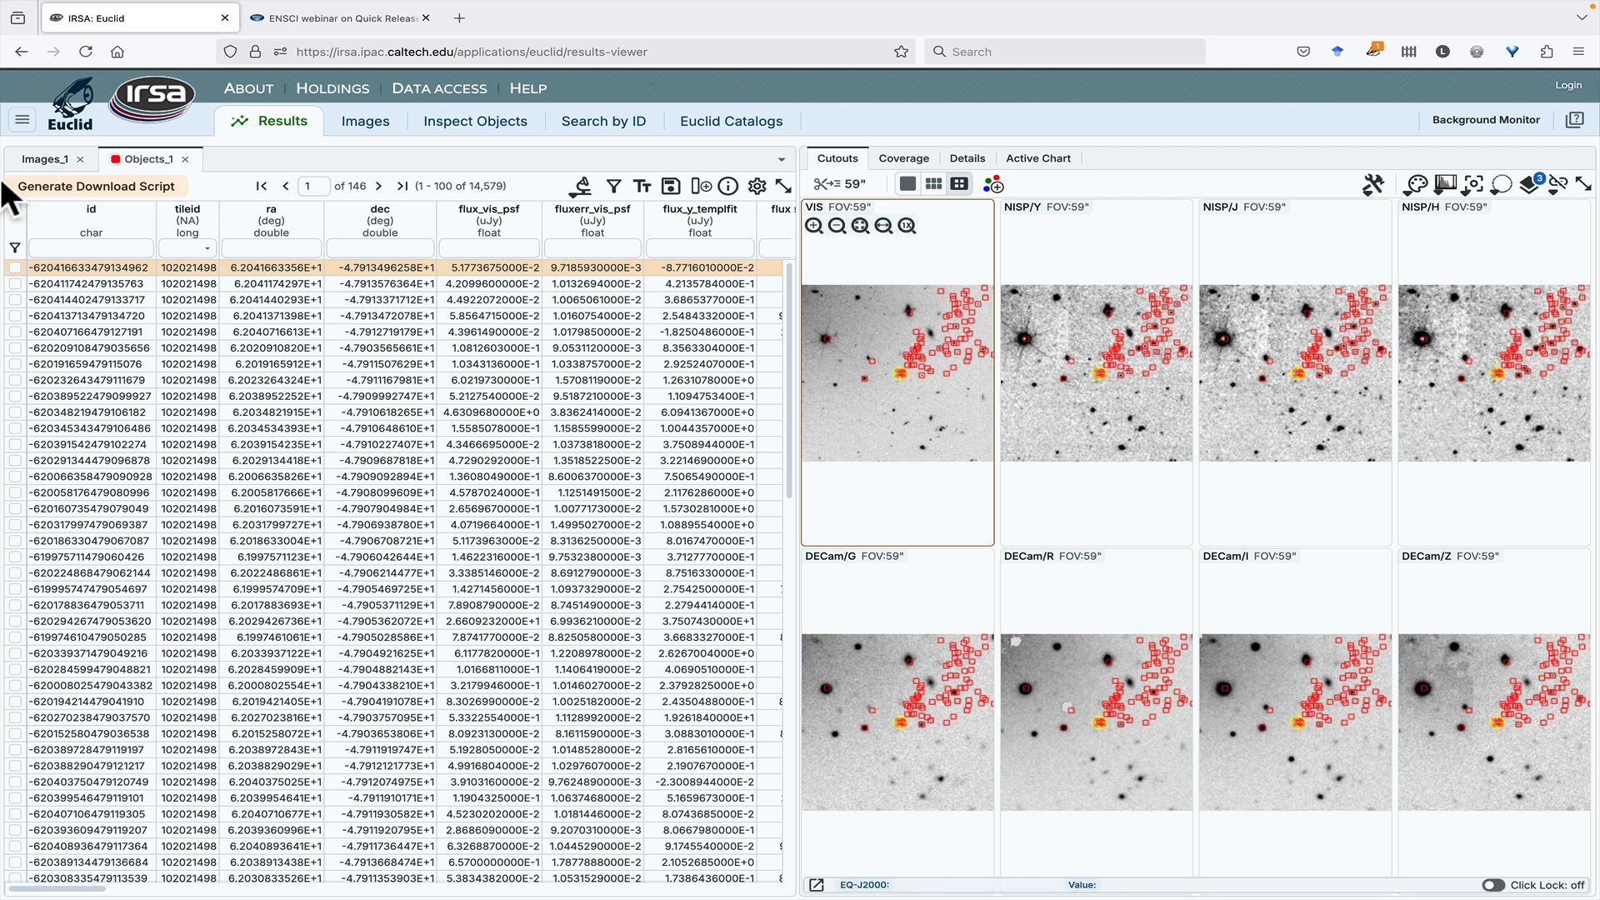
# - Compare the cutouts of the Images_1 and Objects_1 results, checking the Table Row Position centering used for the objects
pyautogui.click(33, 164)
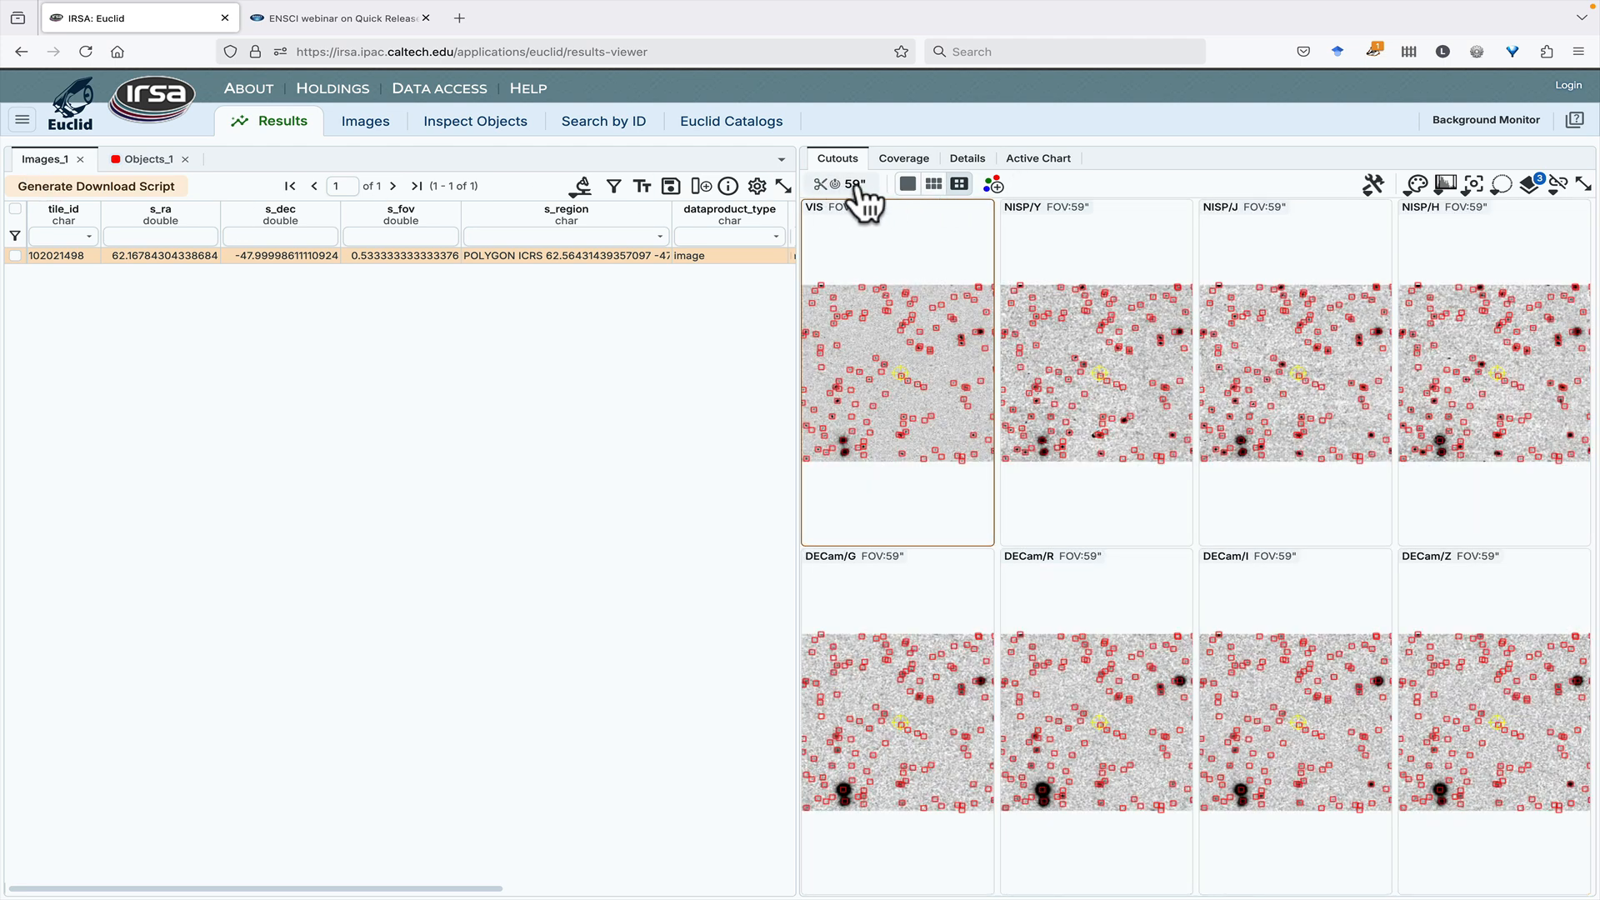
pyautogui.click(138, 159)
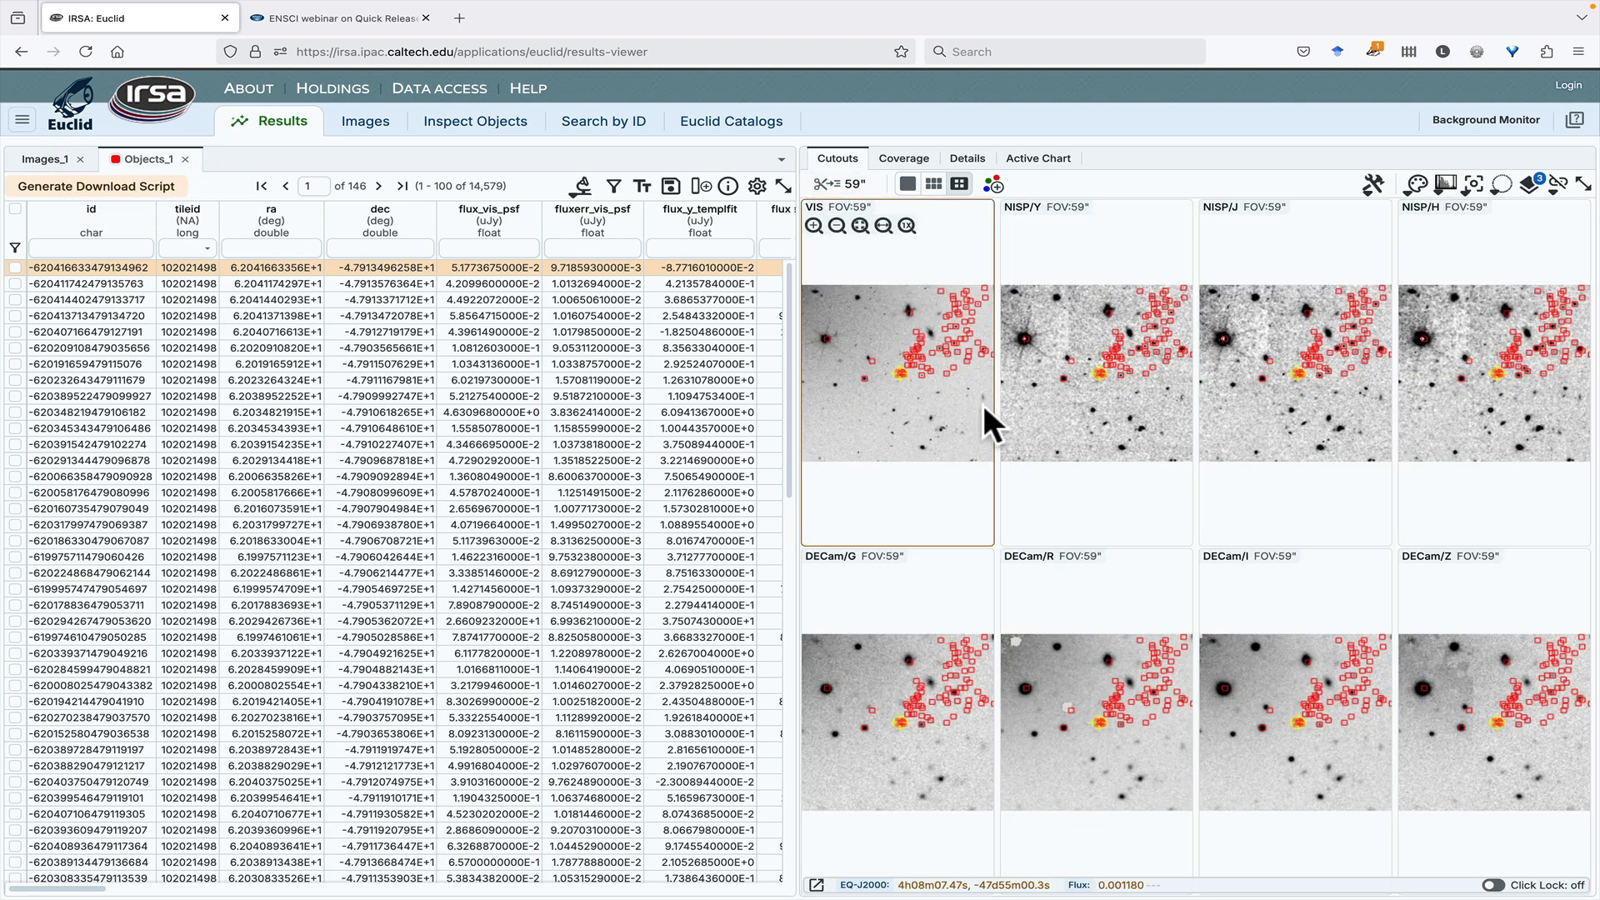
pyautogui.click(836, 185)
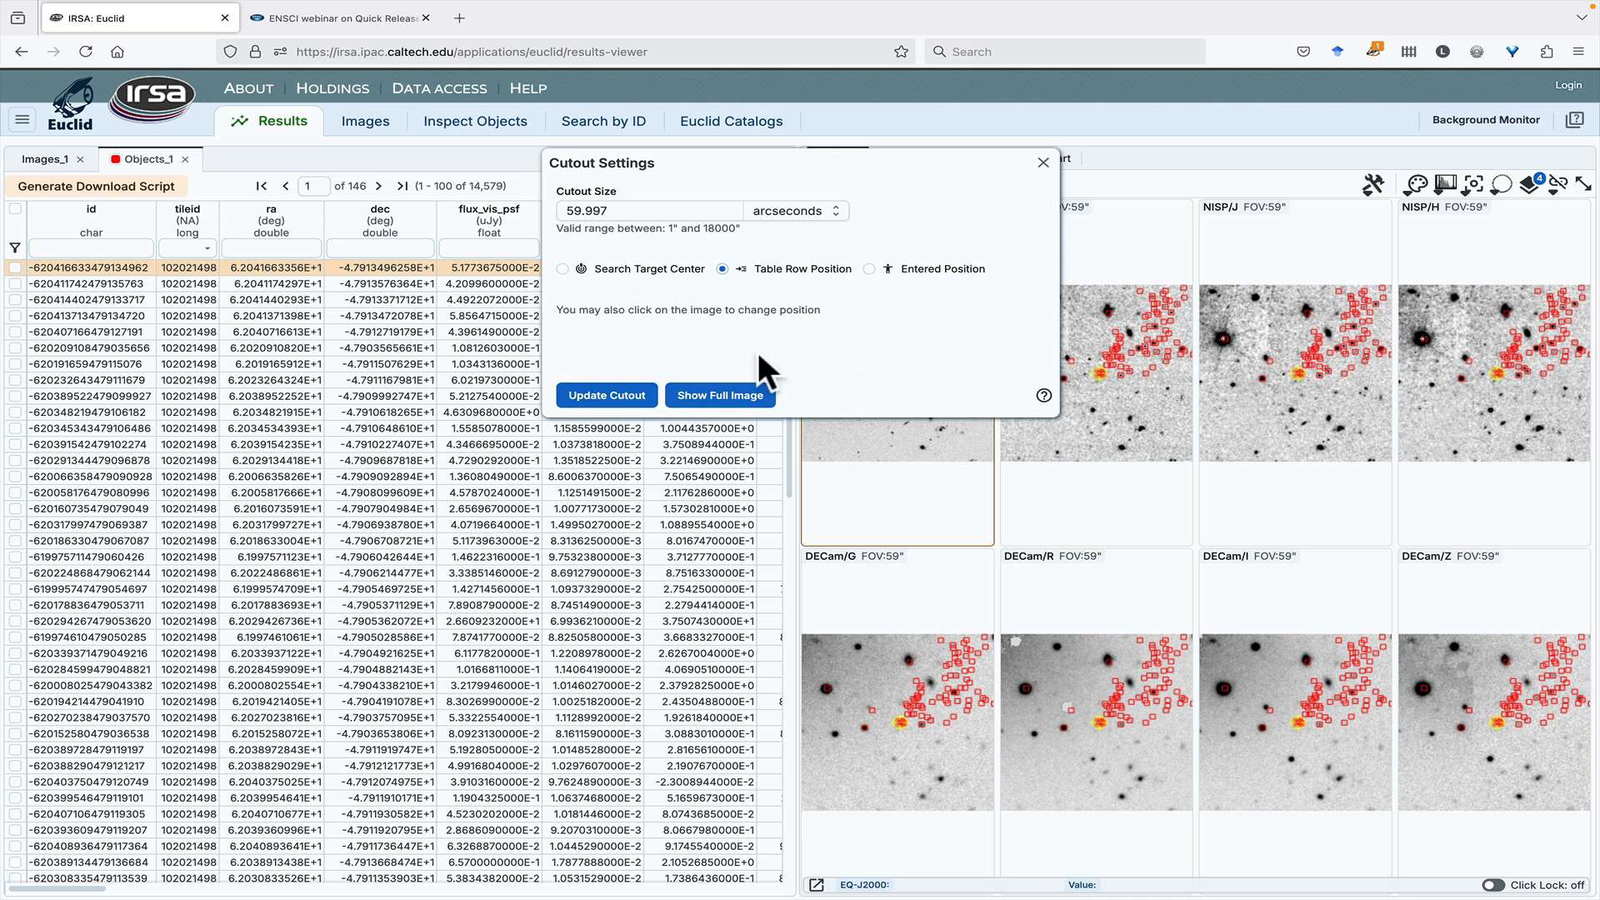
pyautogui.click(637, 408)
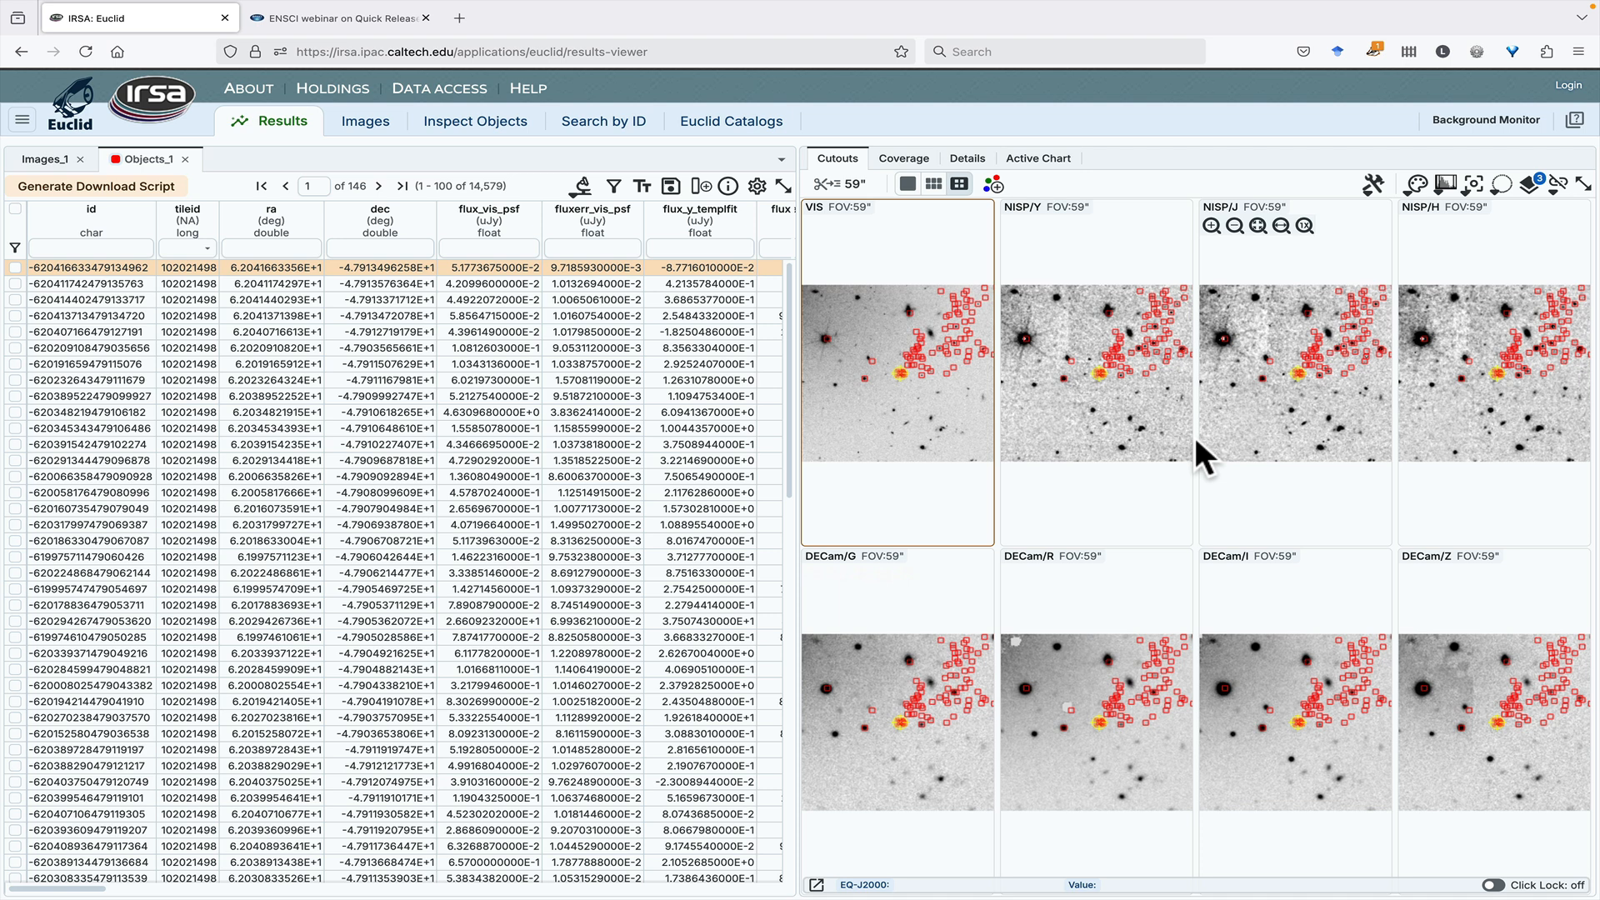
pyautogui.click(48, 160)
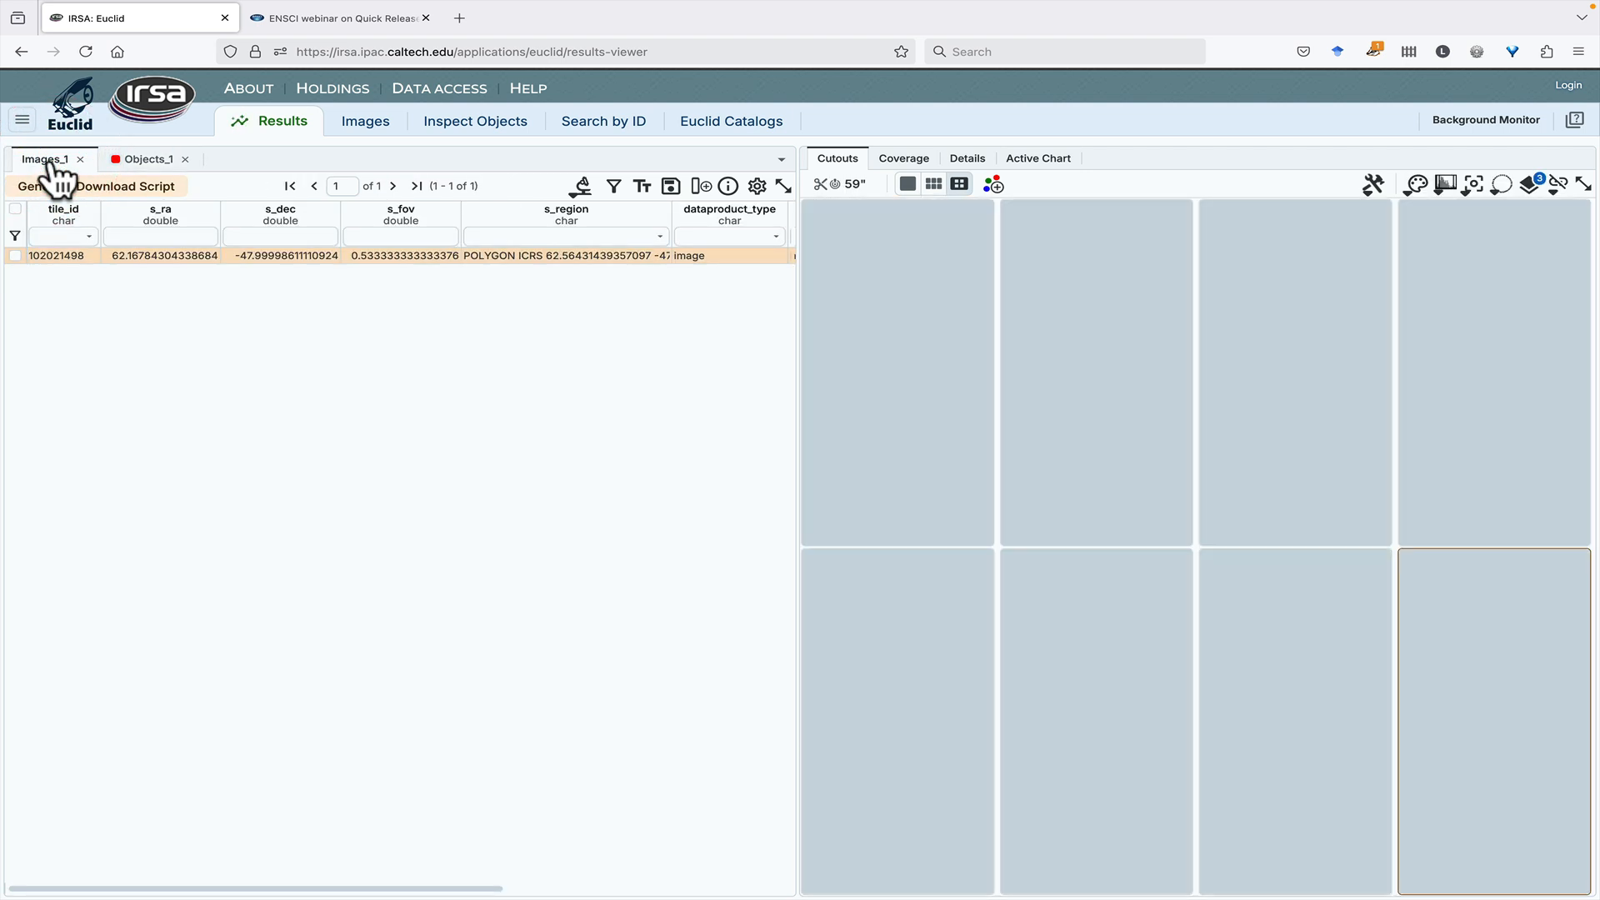
pyautogui.click(155, 165)
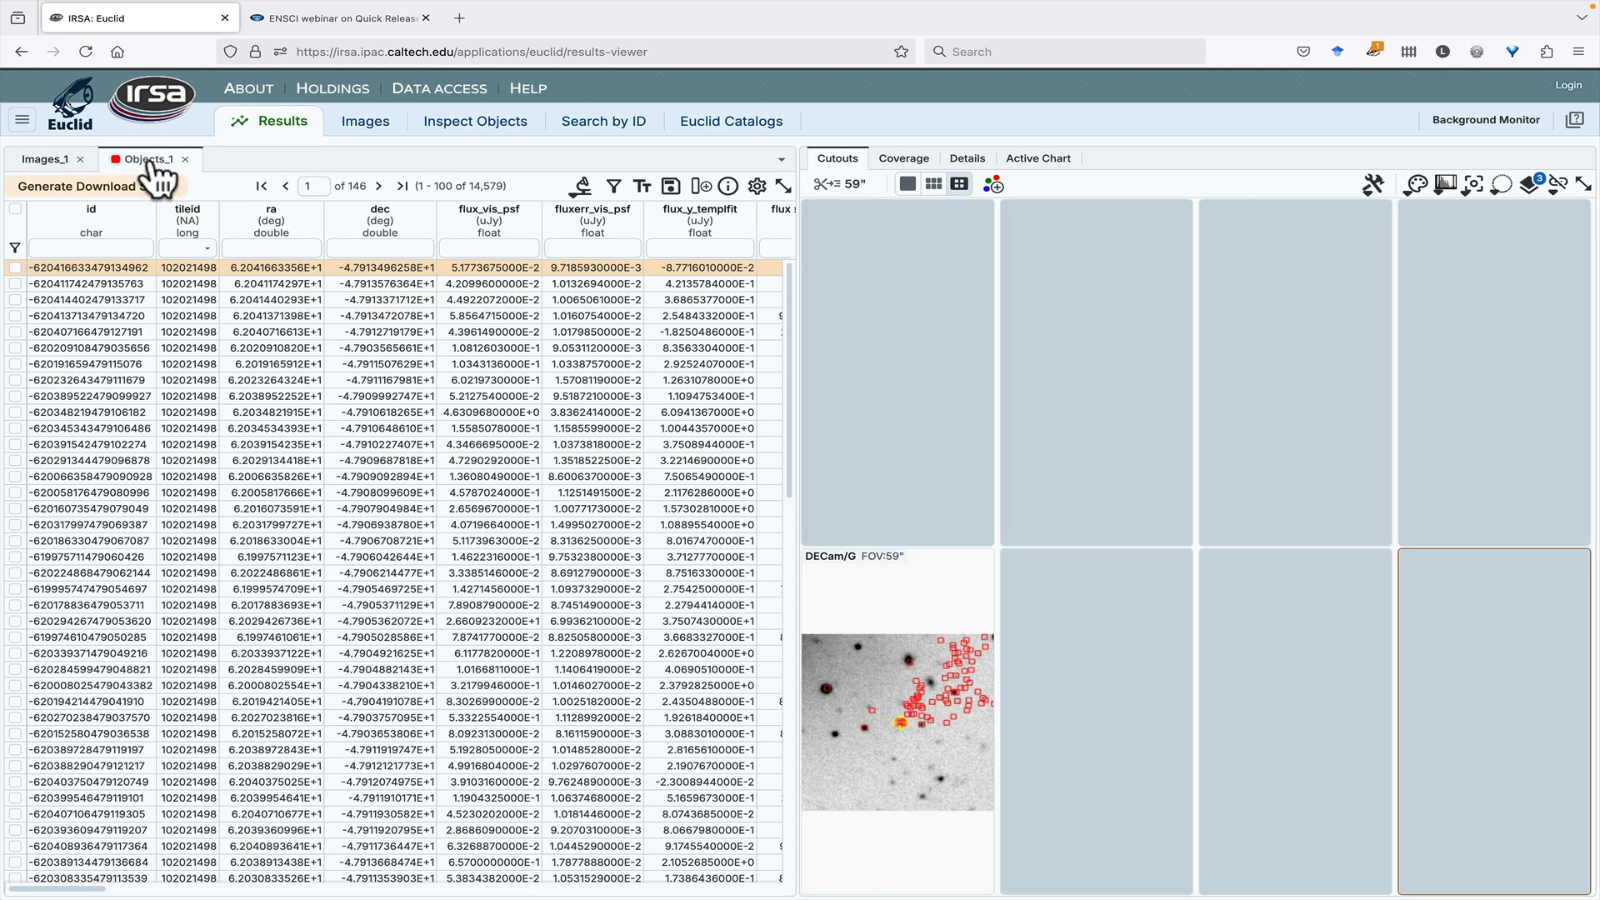
# - Examine the coverage map for the Images_1 and Objects_1 results, including a close view of the individual object markers
pyautogui.click(907, 160)
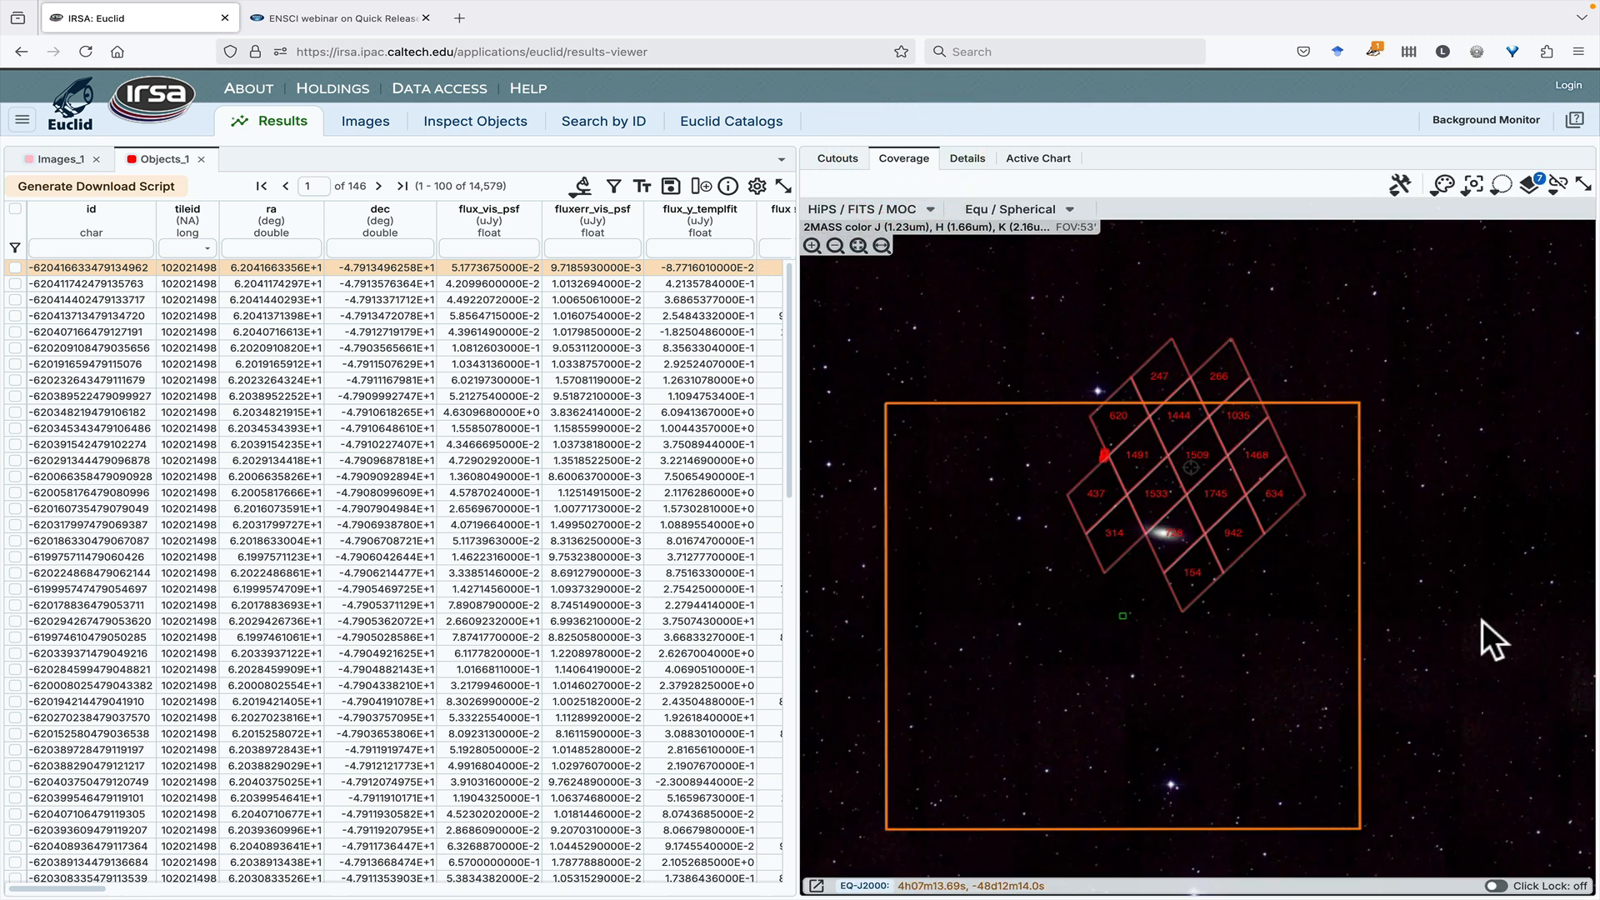
pyautogui.click(46, 159)
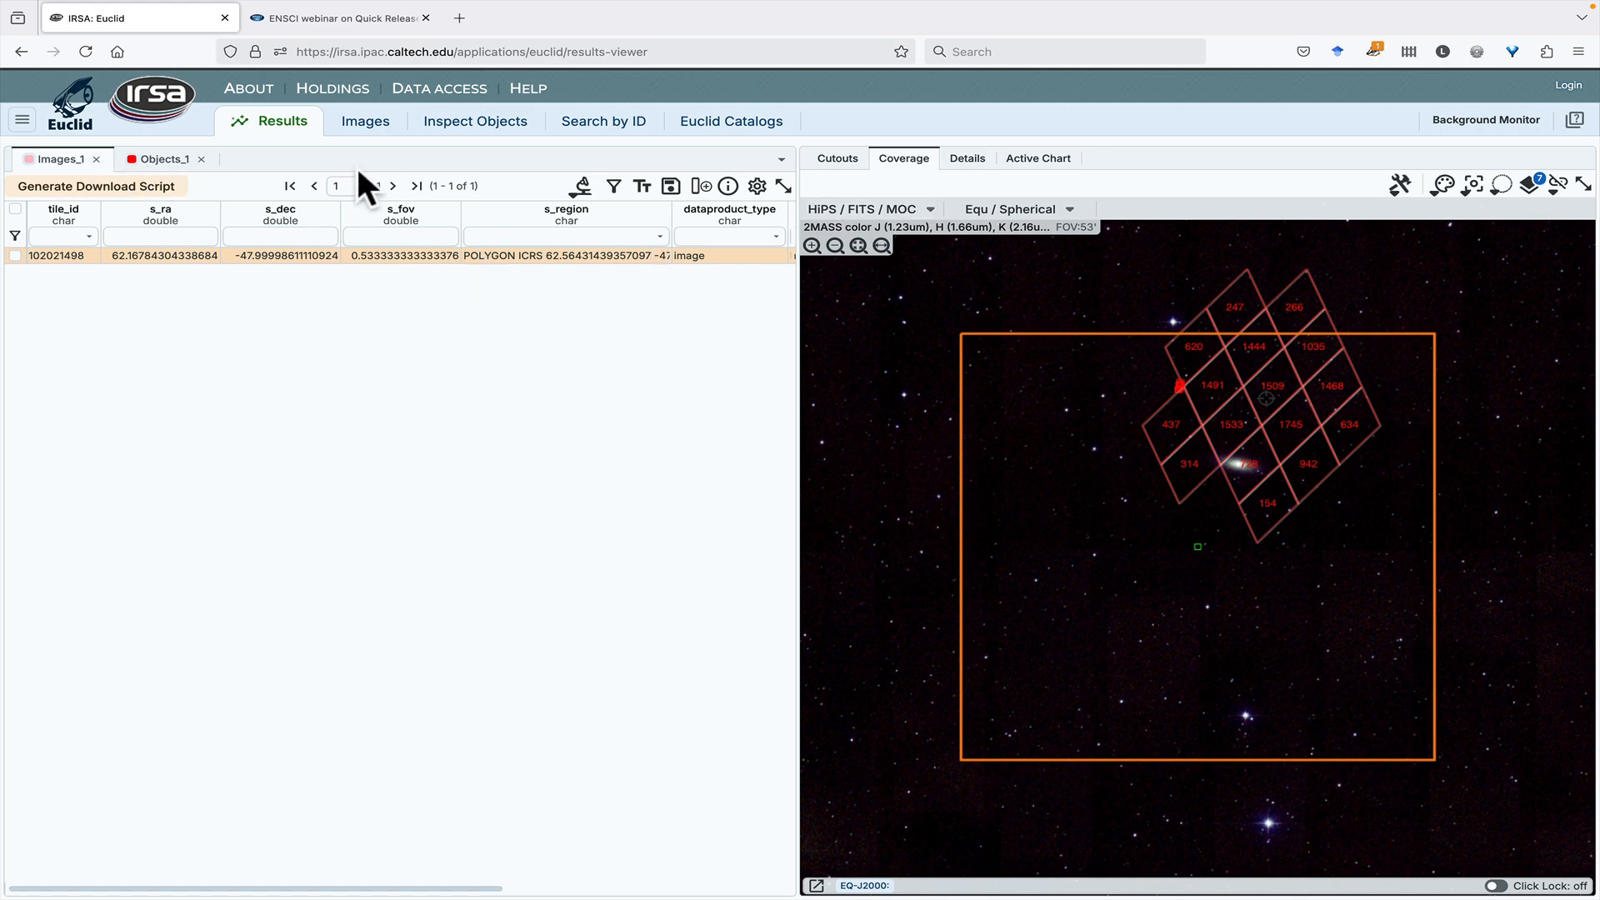
pyautogui.click(164, 160)
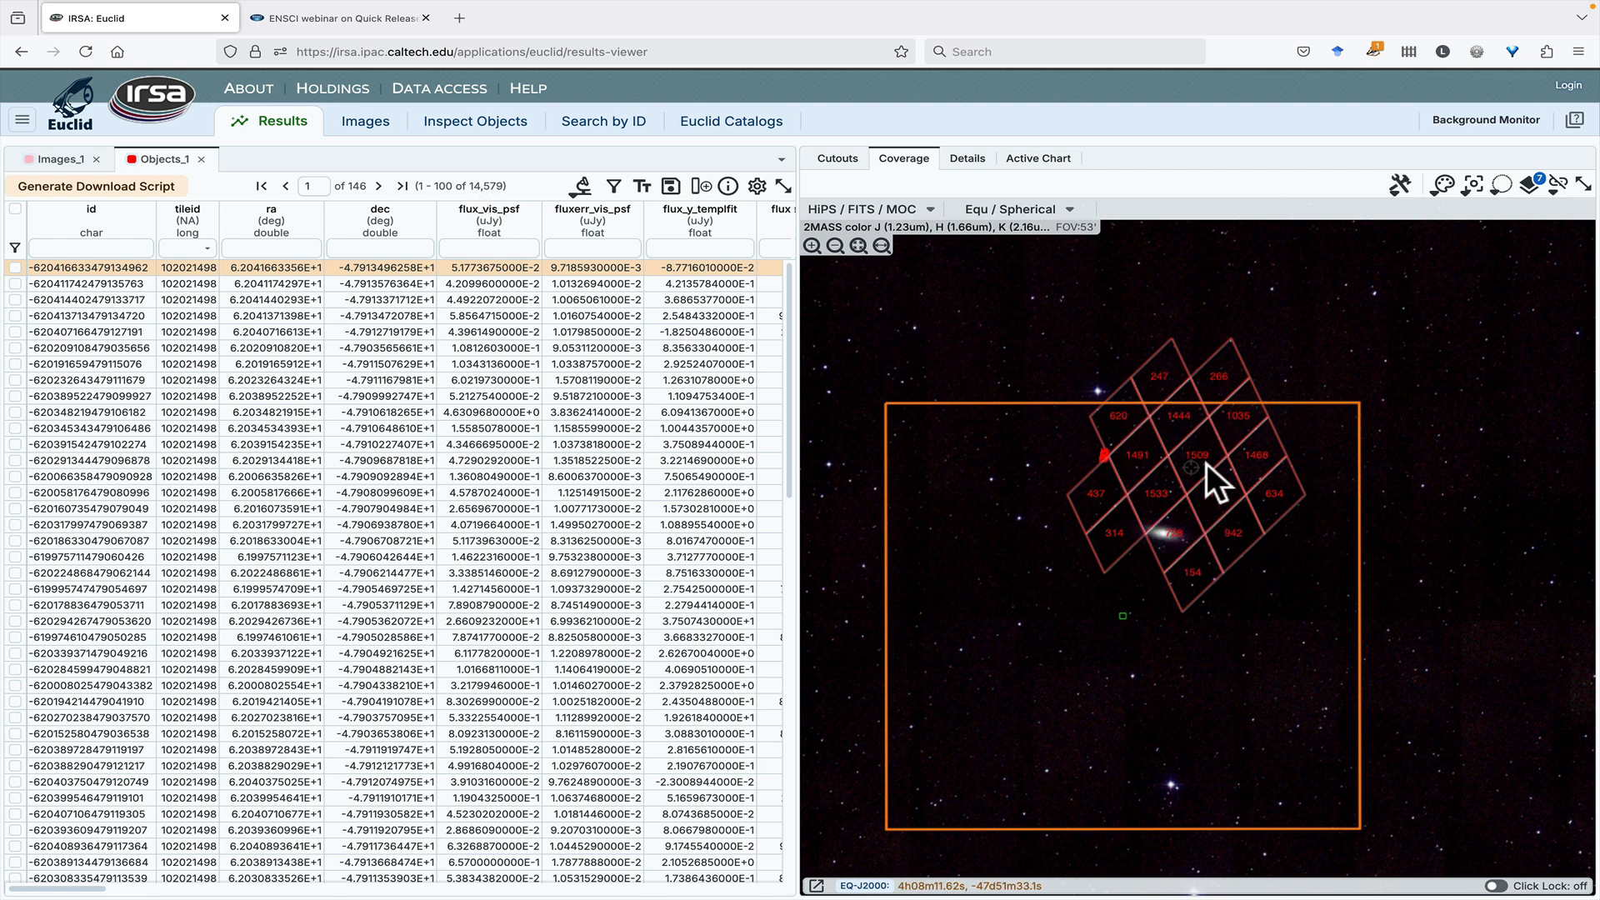
pyautogui.scroll(5, 1159, 445)
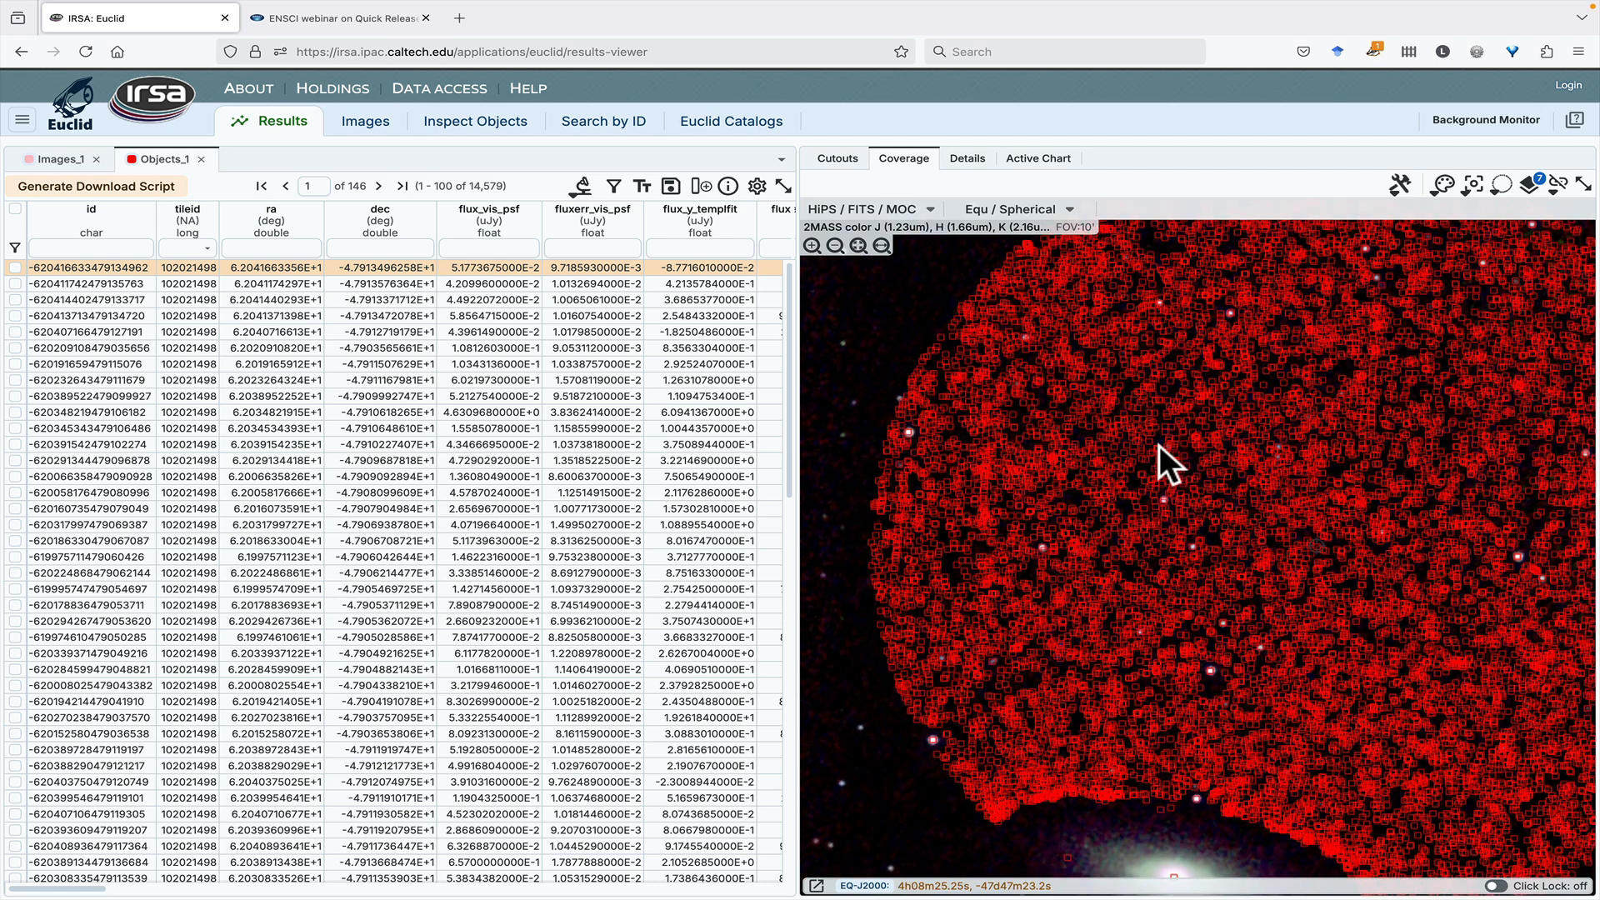
pyautogui.scroll(-1, 1158, 445)
pyautogui.scroll(-1, 1158, 445)
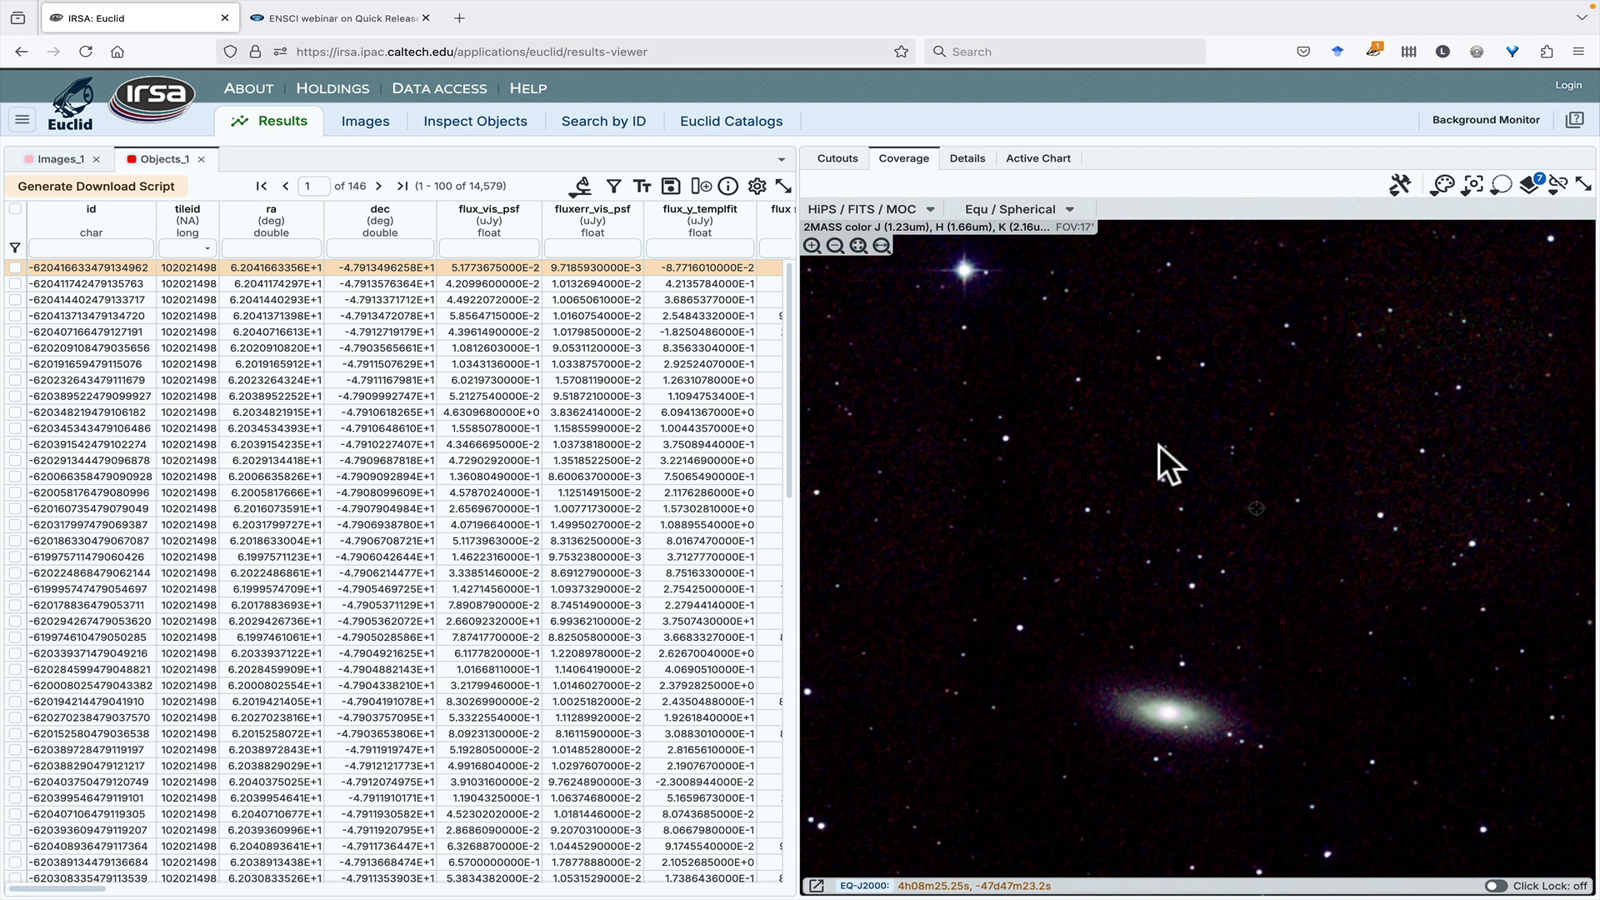
# - Examine how the Objects_1 markers are grouped on the coverage map at several scales, and compare it with the object cutouts
pyautogui.scroll(-1, 1158, 444)
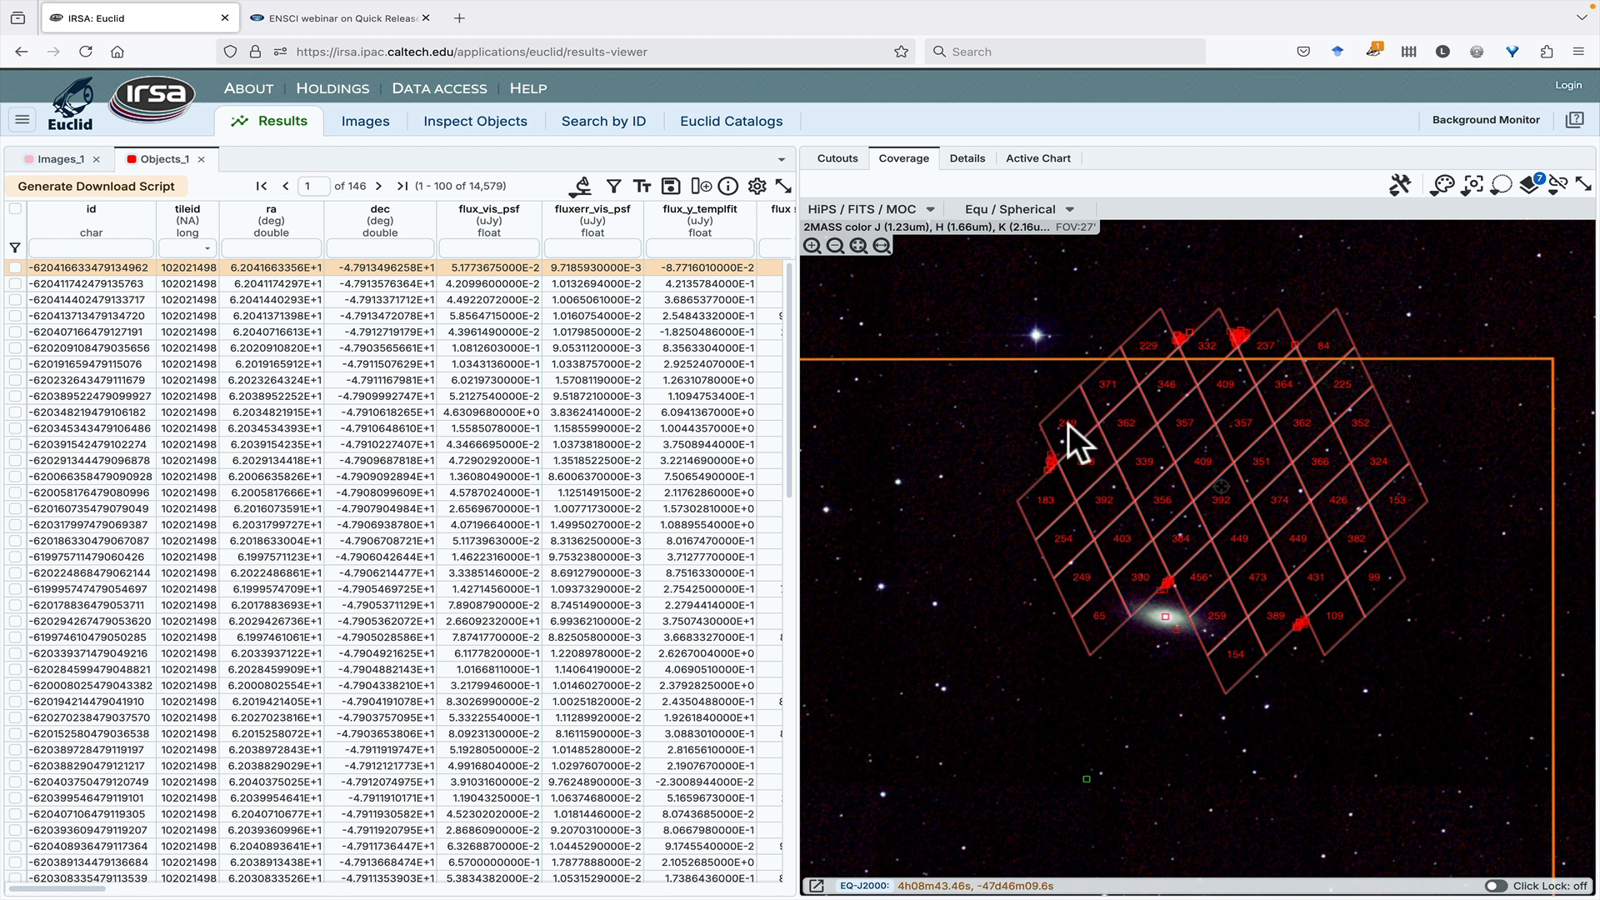
pyautogui.click(1101, 452)
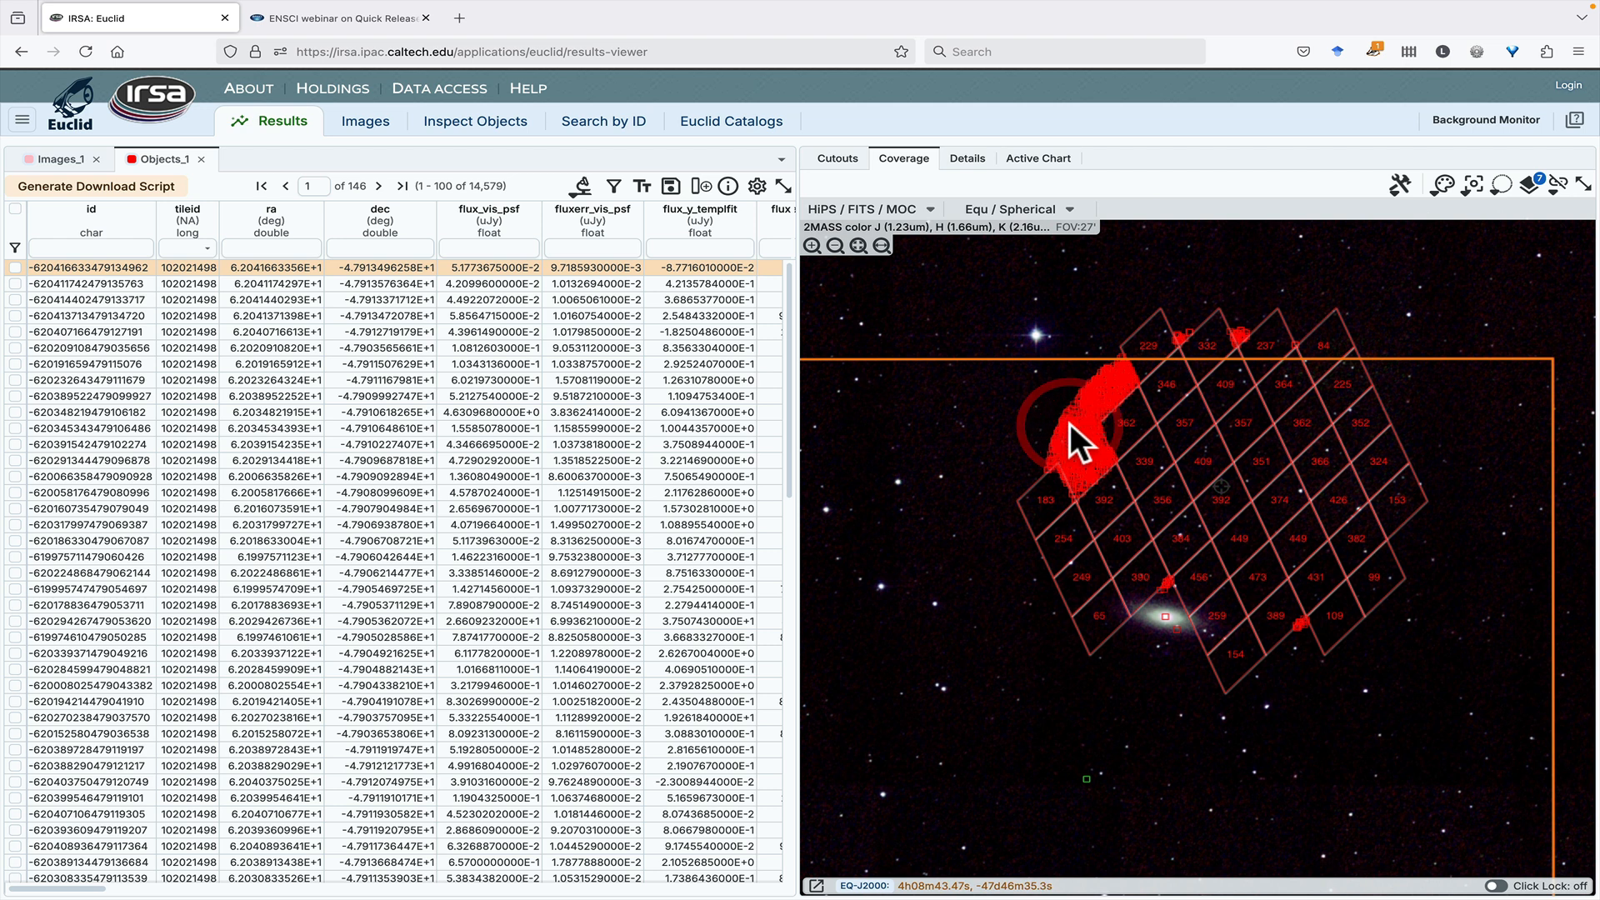
pyautogui.scroll(2, 1068, 423)
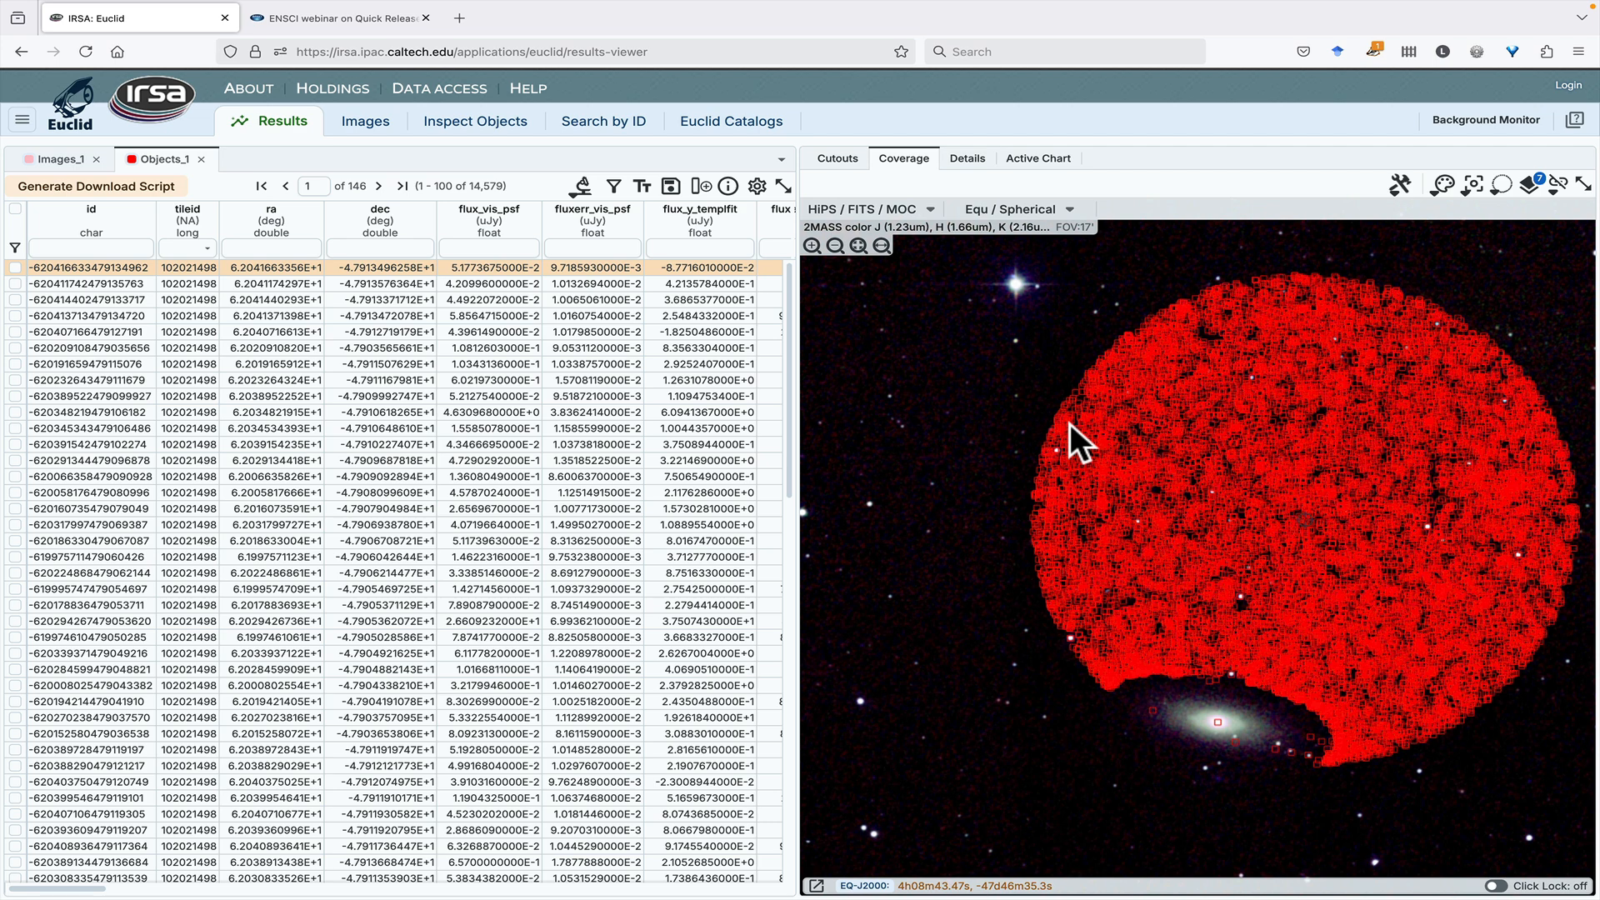
pyautogui.scroll(-3, 1069, 422)
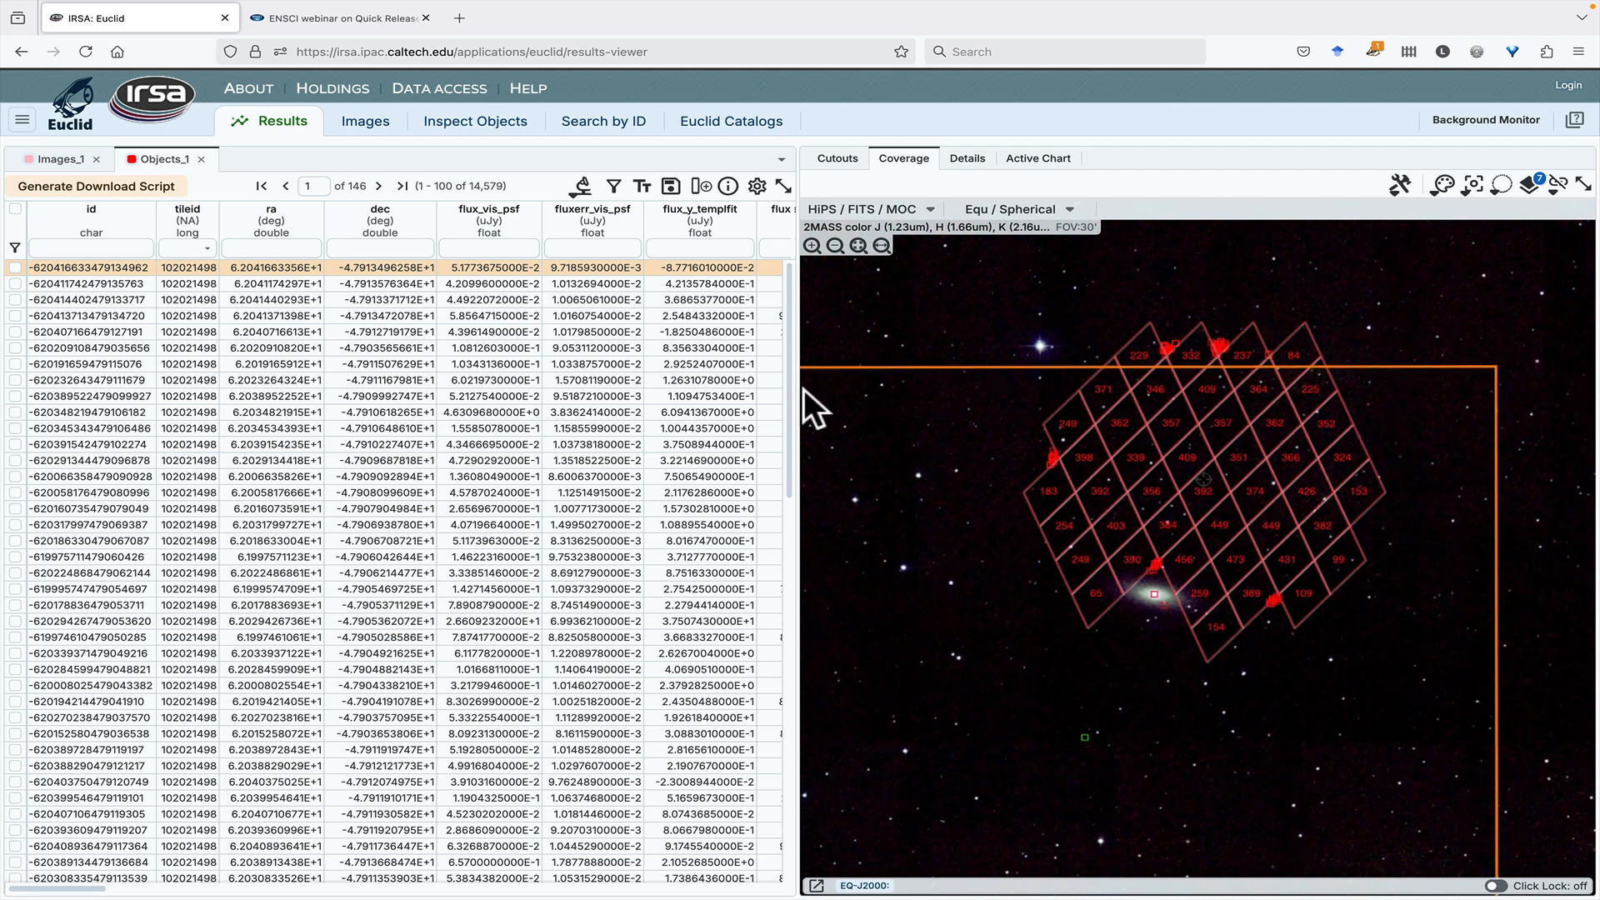
pyautogui.click(576, 275)
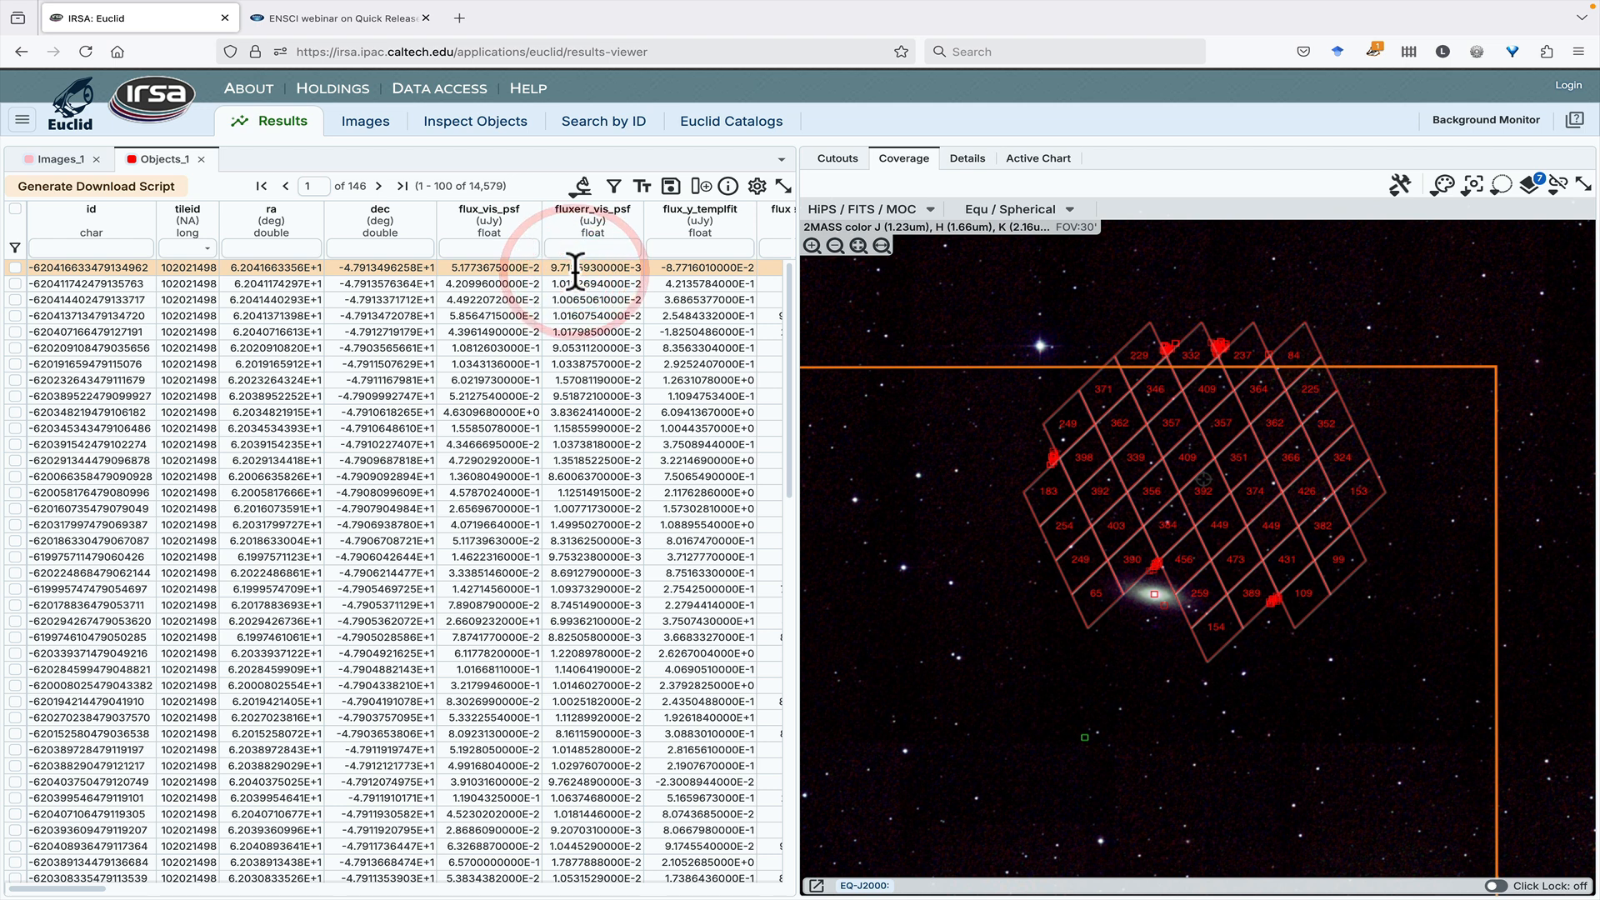
pyautogui.click(838, 161)
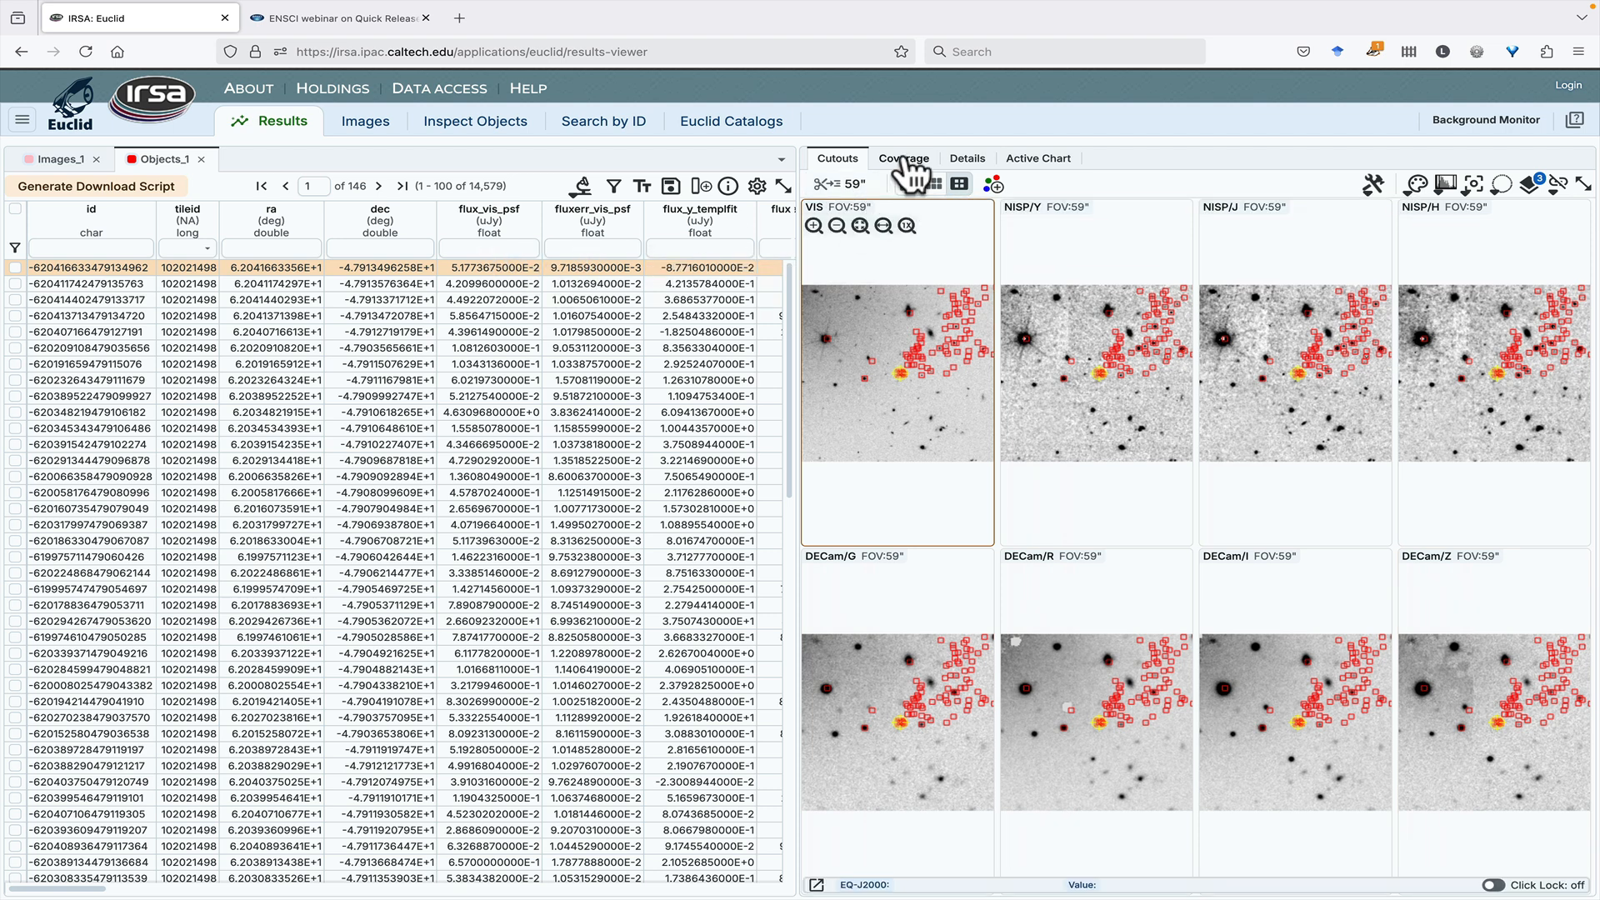
pyautogui.click(903, 158)
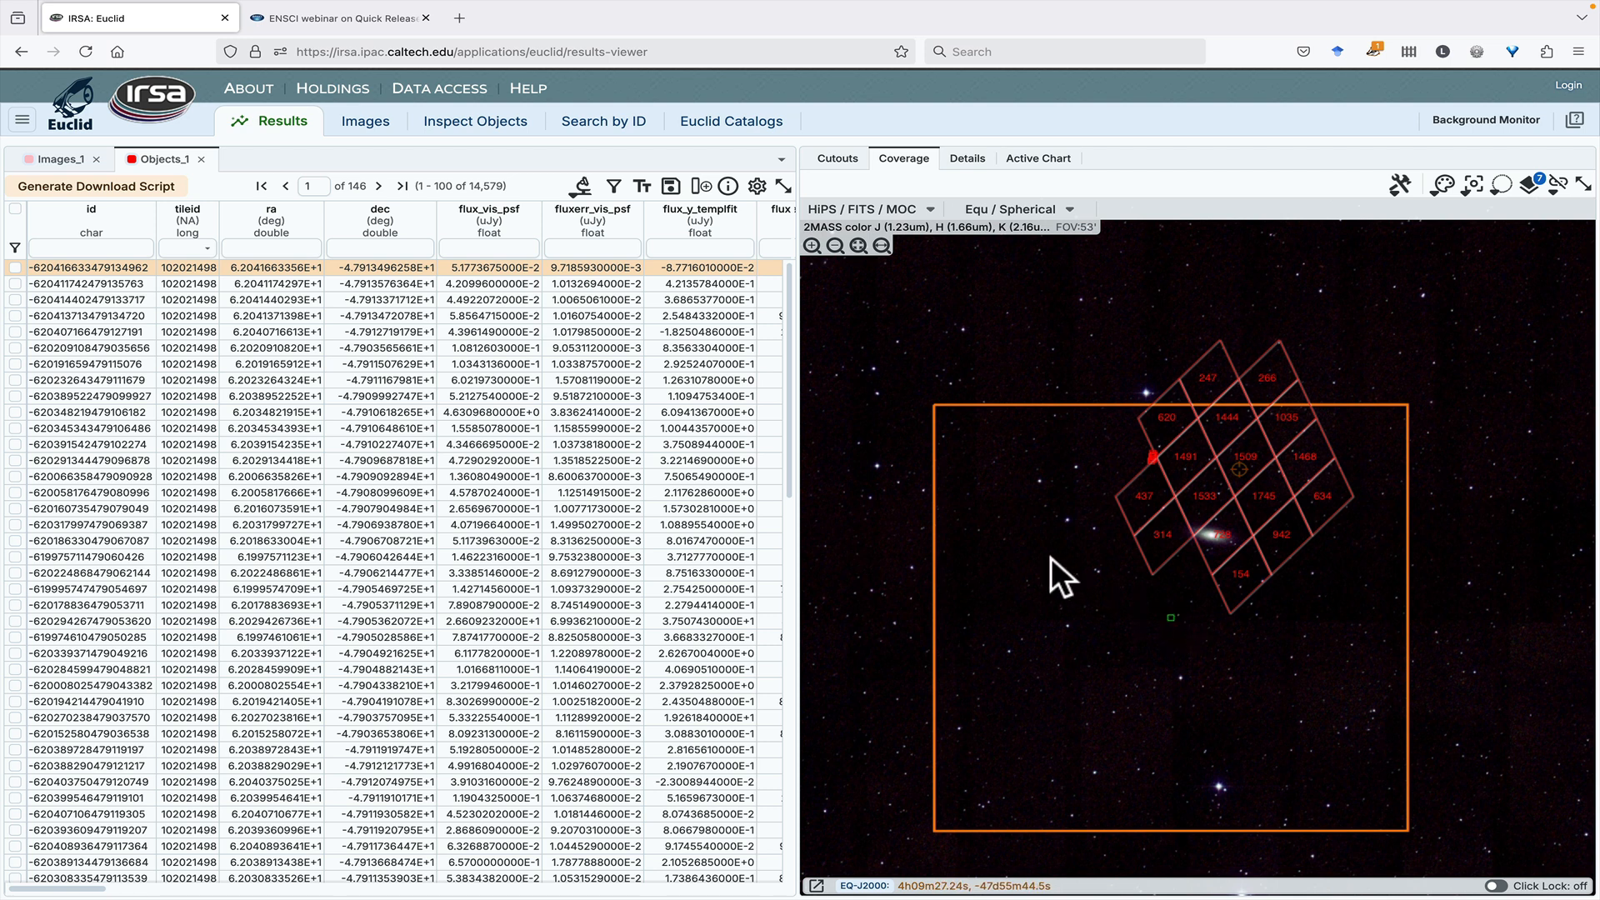
pyautogui.click(837, 160)
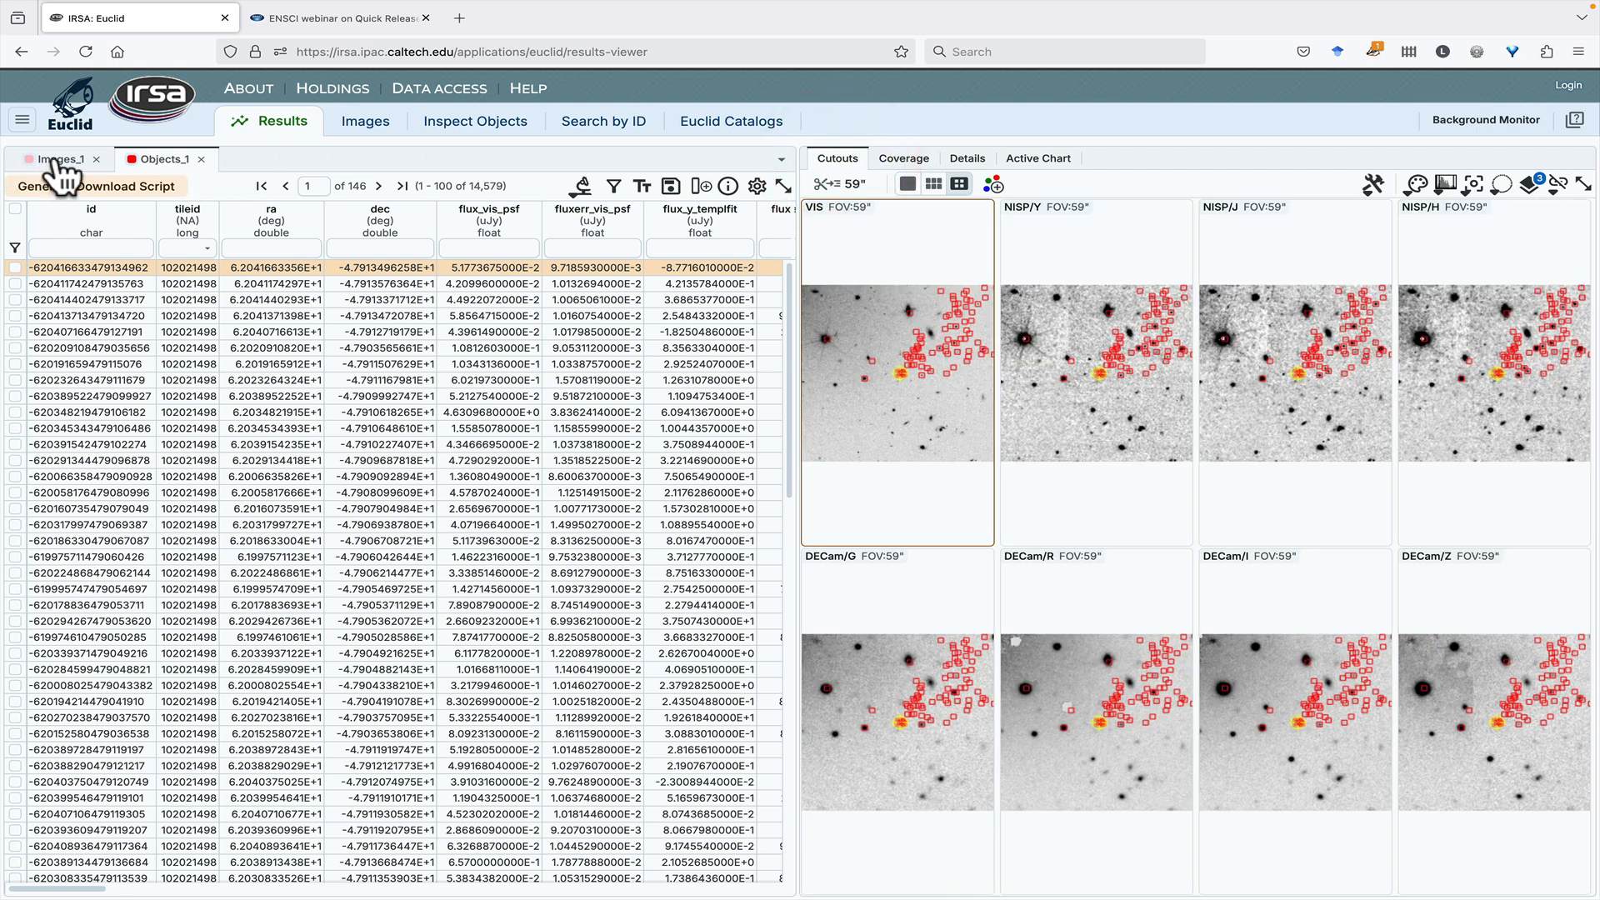
# - Select the object marker at the center of the Images_1 VIS cutout and find its highlighted row in the Objects_1 table
pyautogui.click(57, 161)
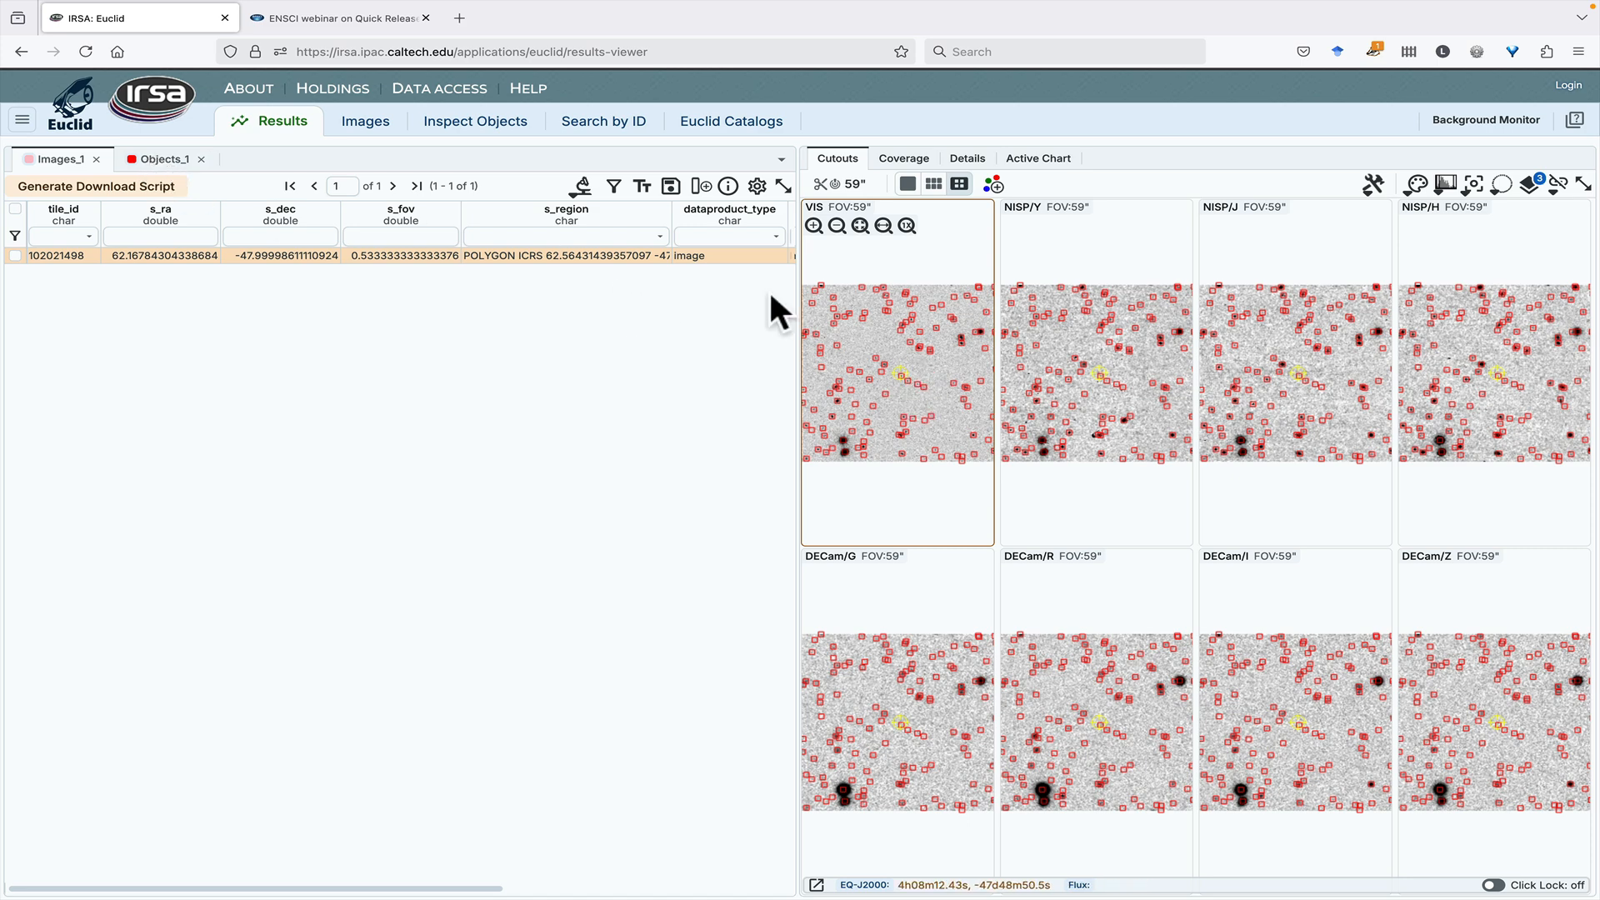
pyautogui.click(900, 373)
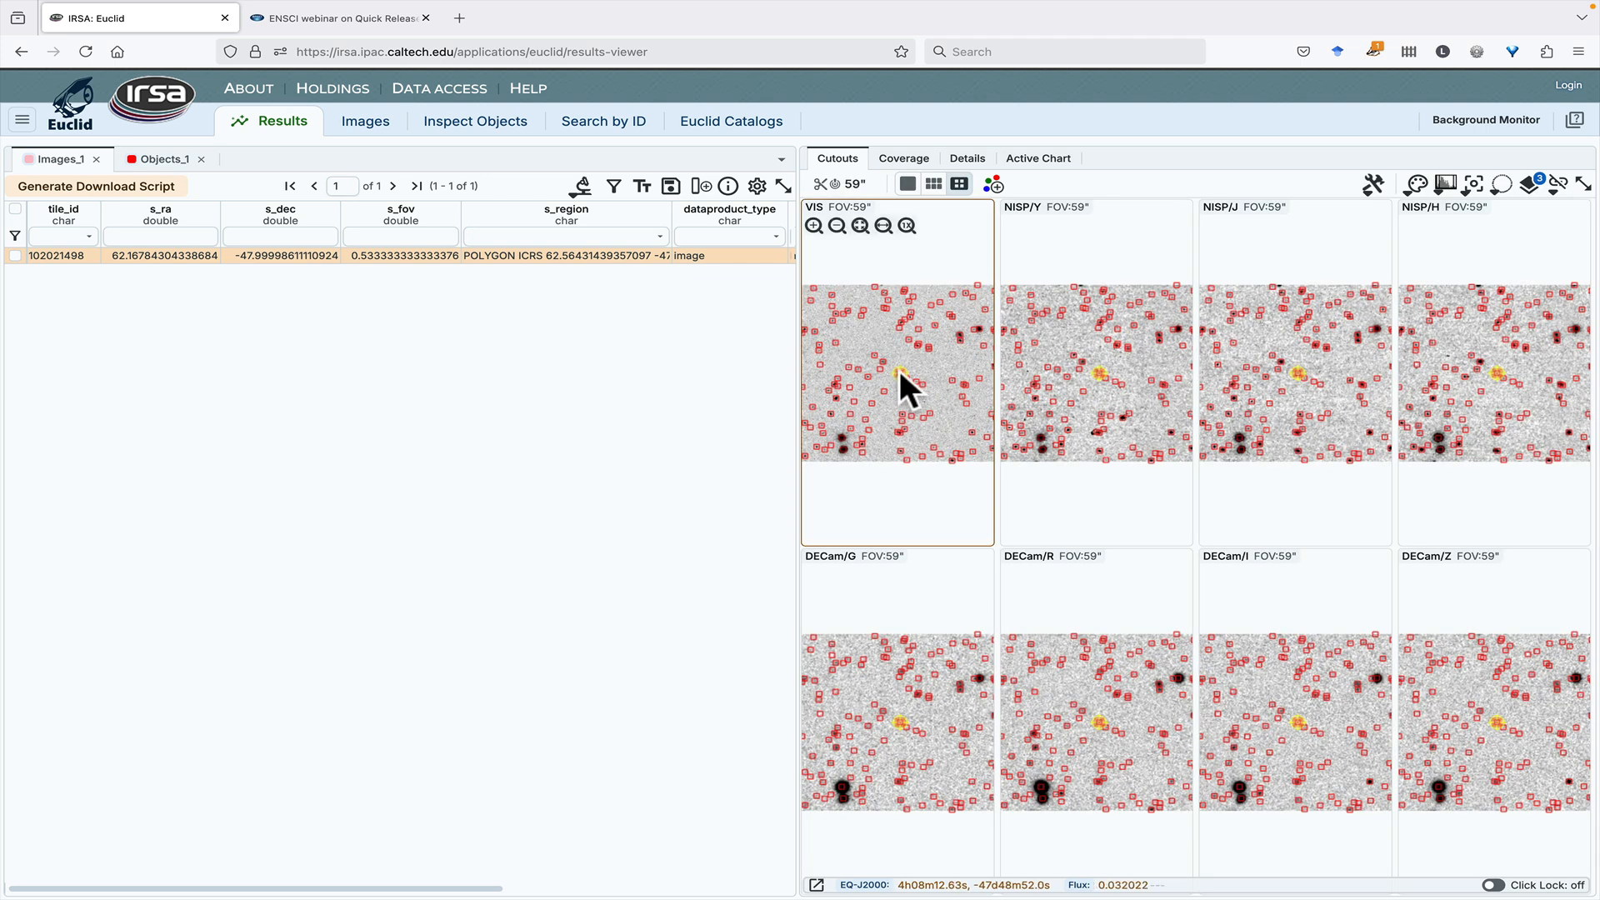
pyautogui.click(154, 160)
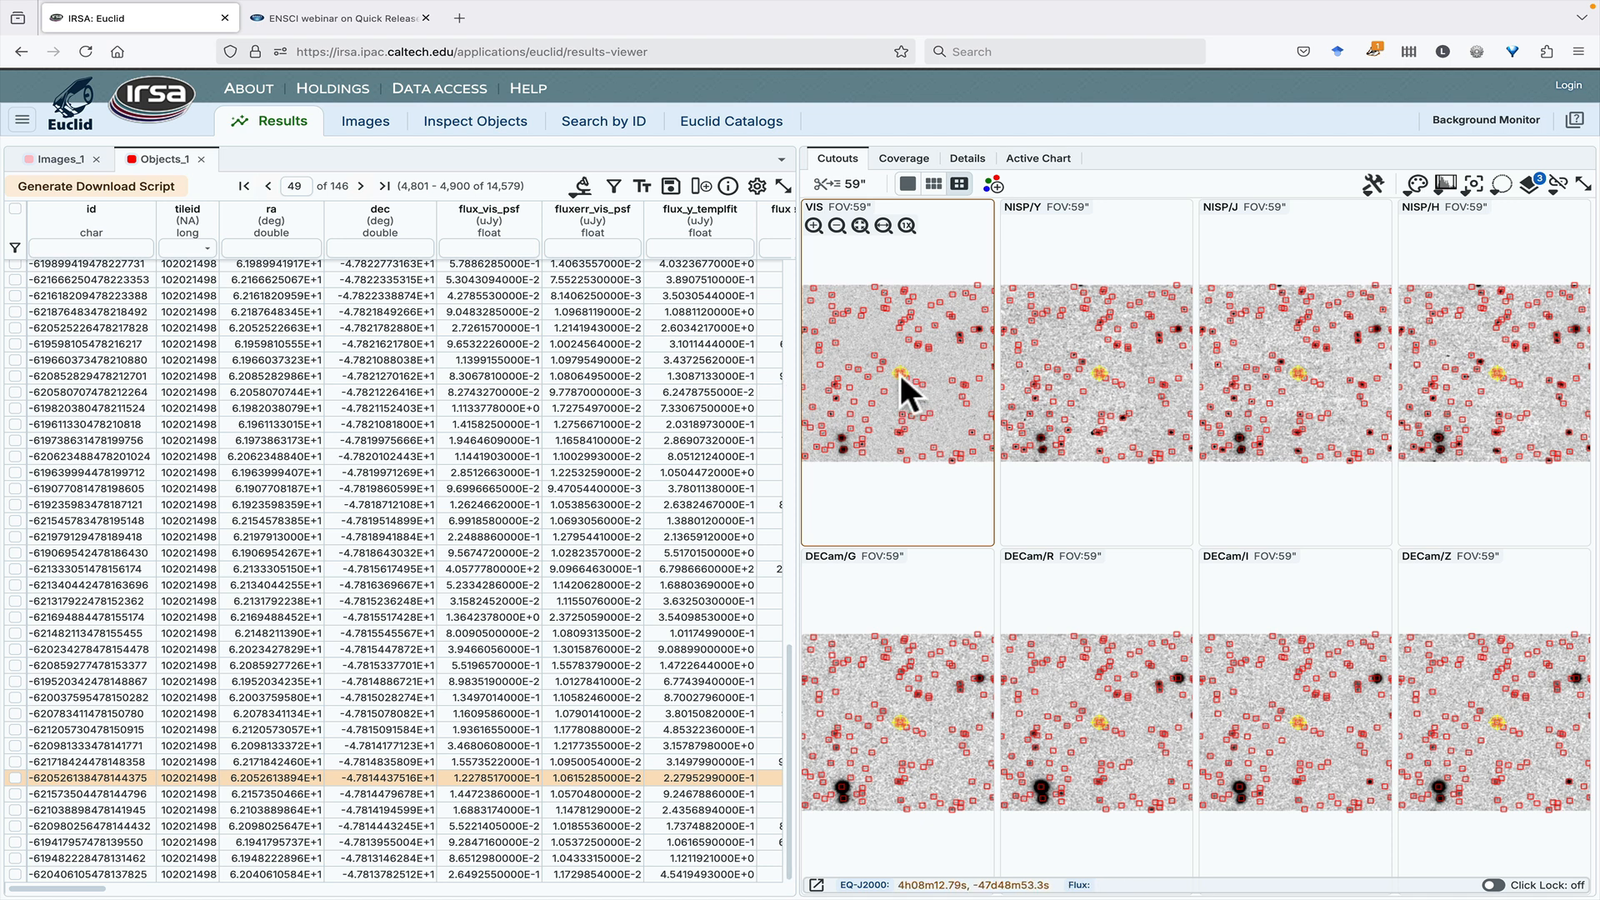
pyautogui.click(62, 159)
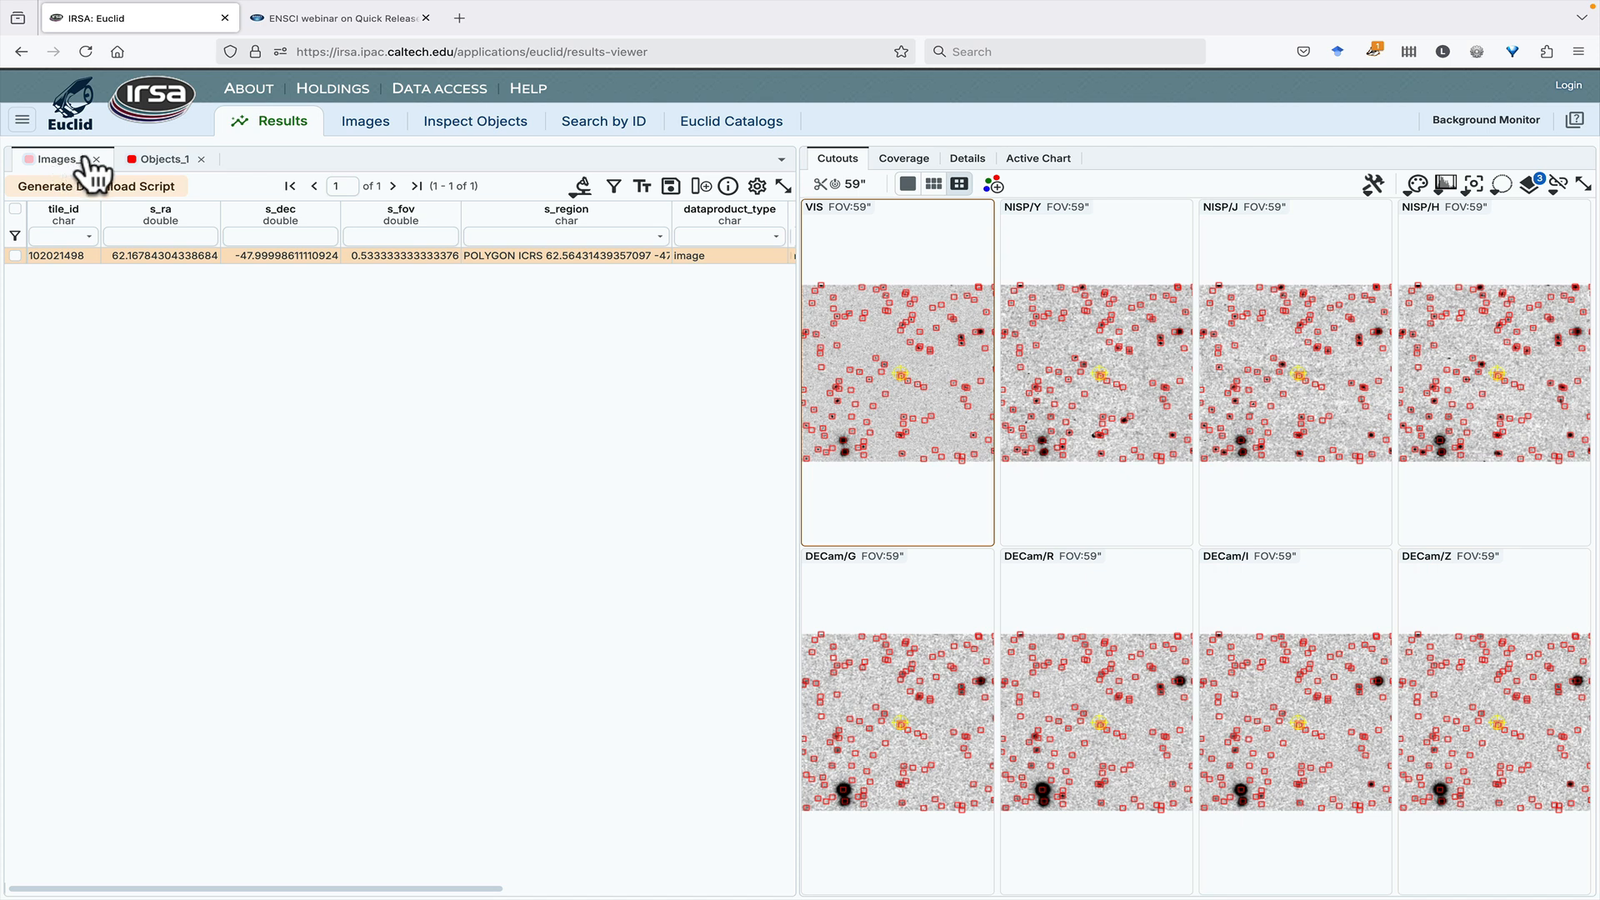
pyautogui.click(154, 160)
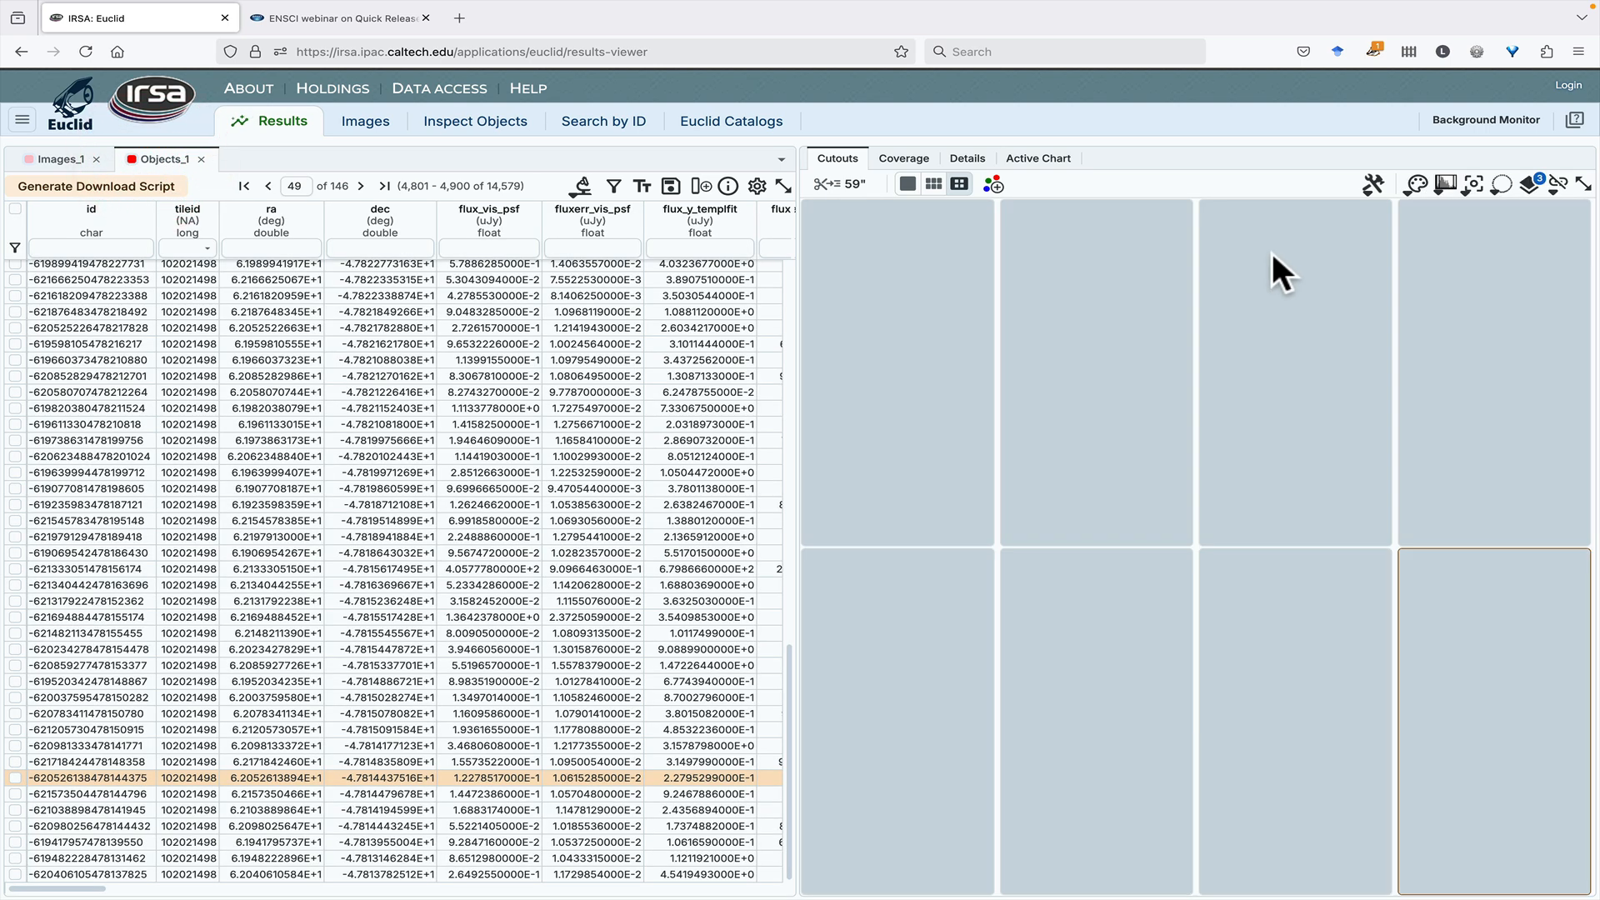
# - Check the pan-by-table-row option and the cutout size and centering settings for the selected object's cutouts
pyautogui.click(1473, 190)
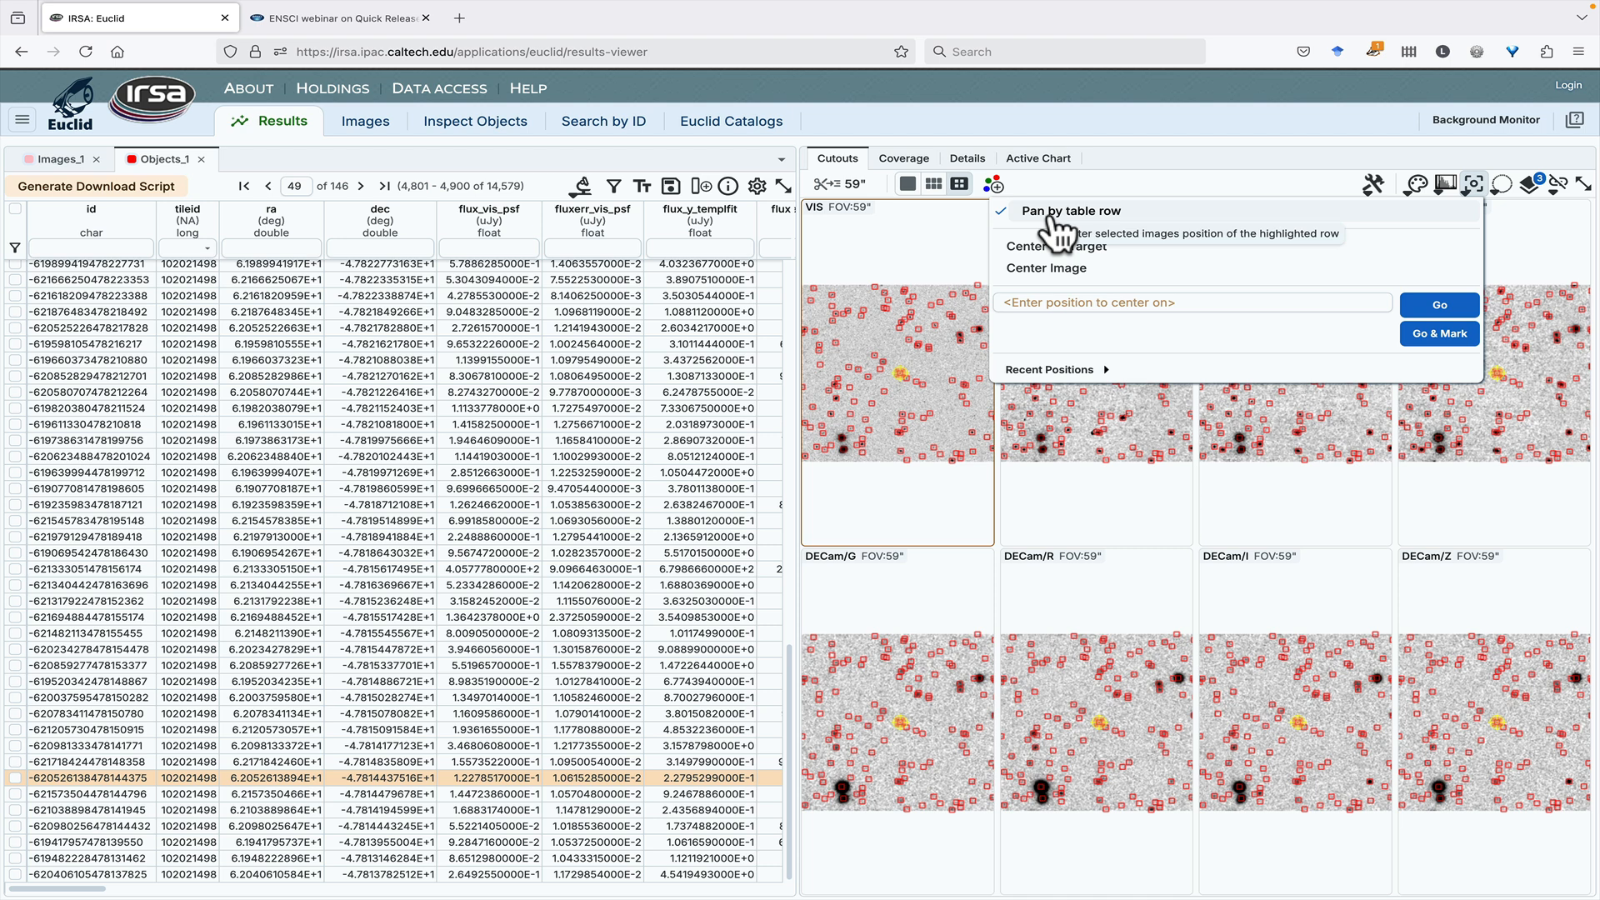
pyautogui.click(1473, 183)
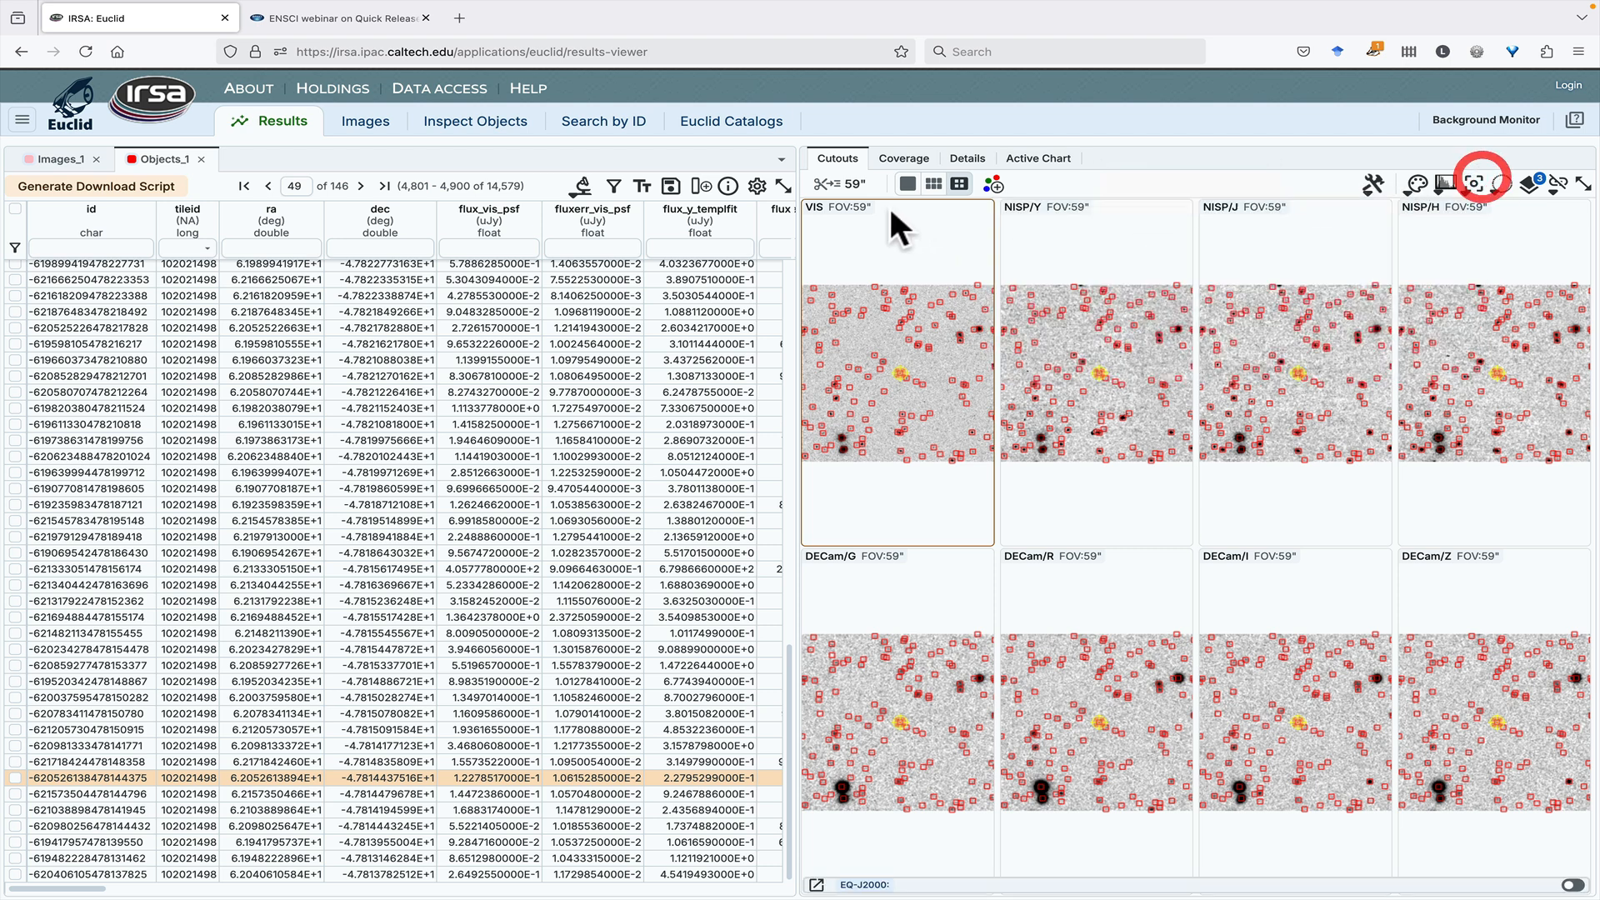
pyautogui.click(851, 185)
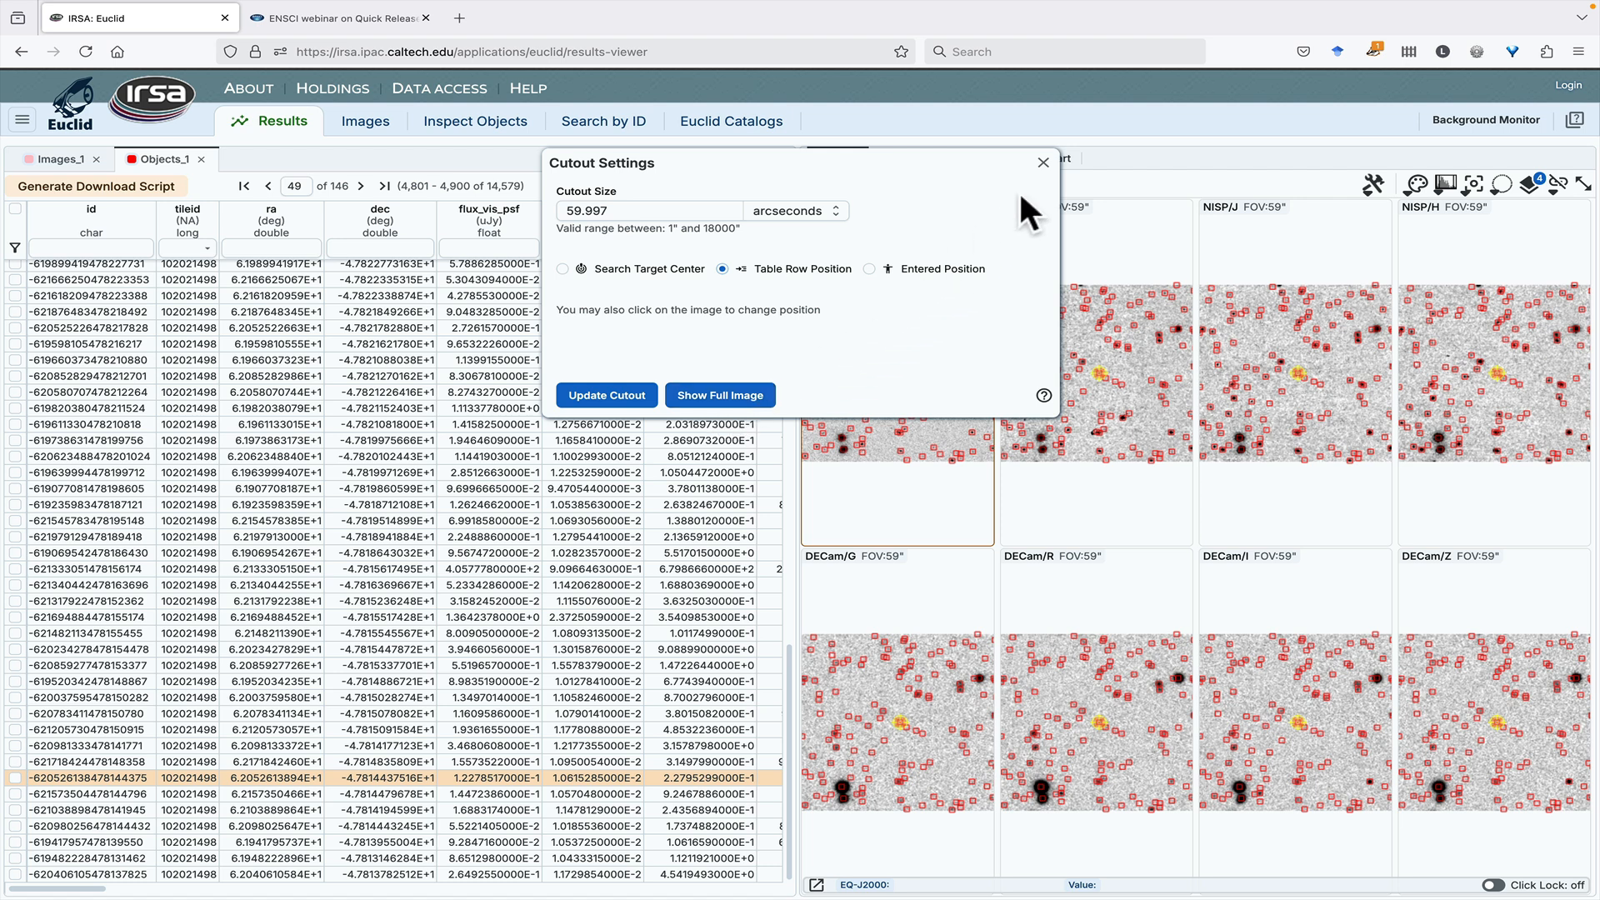
pyautogui.click(1042, 164)
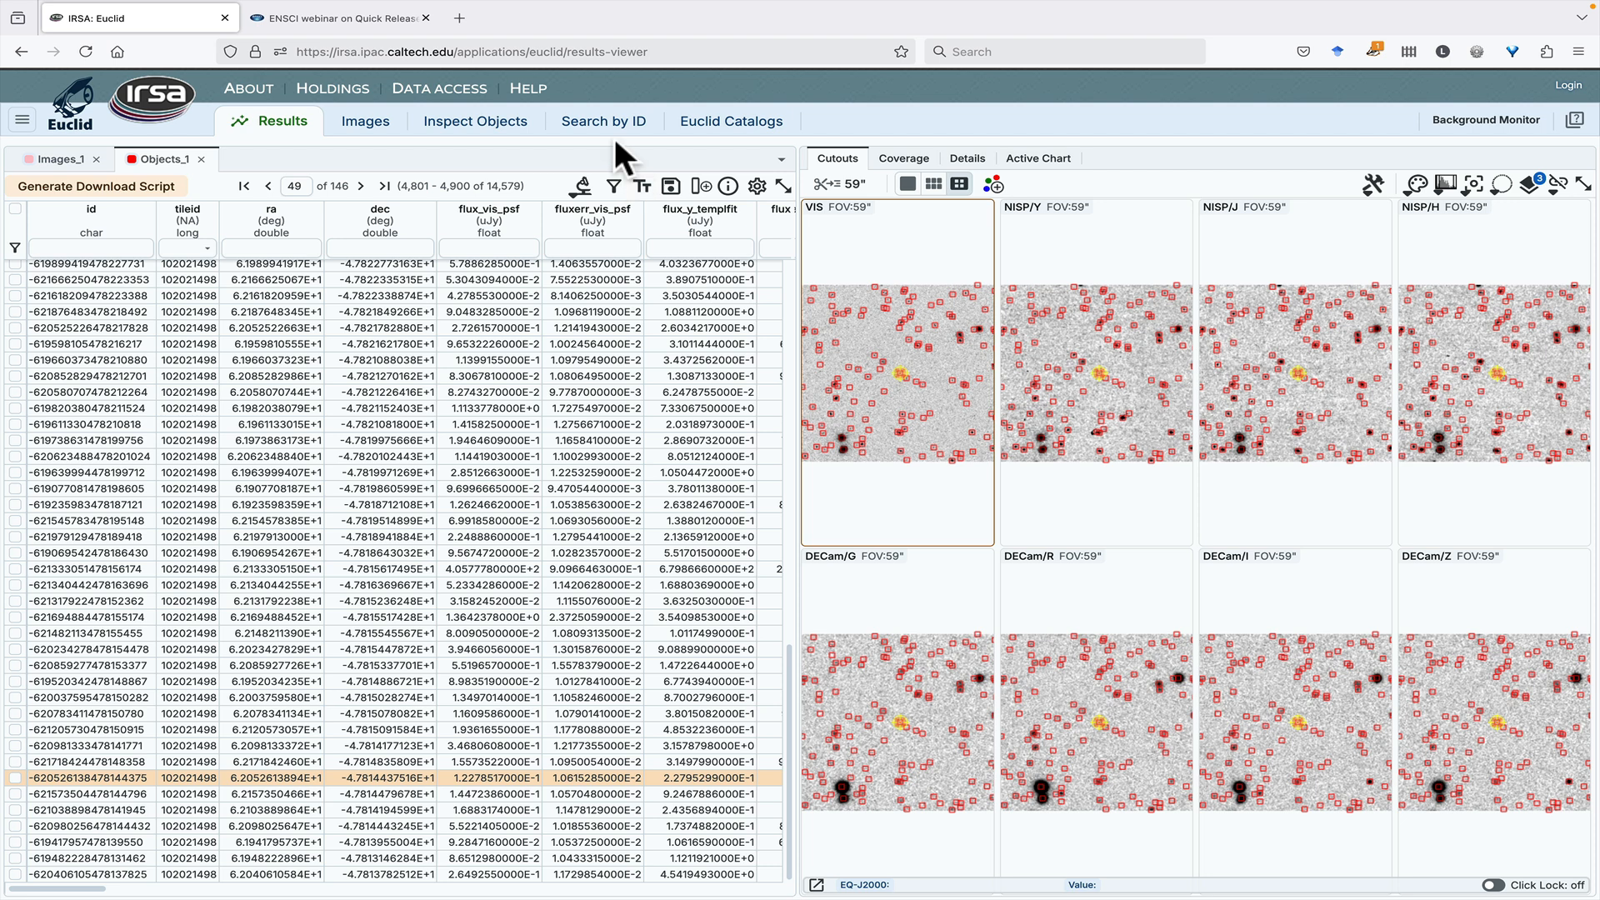
# - Copy the tile ID from the Objects_1 table and run a single-object Search by ID for Objects with TileID 102021498
pyautogui.doubleClick(174, 280)
pyautogui.press('super+c')
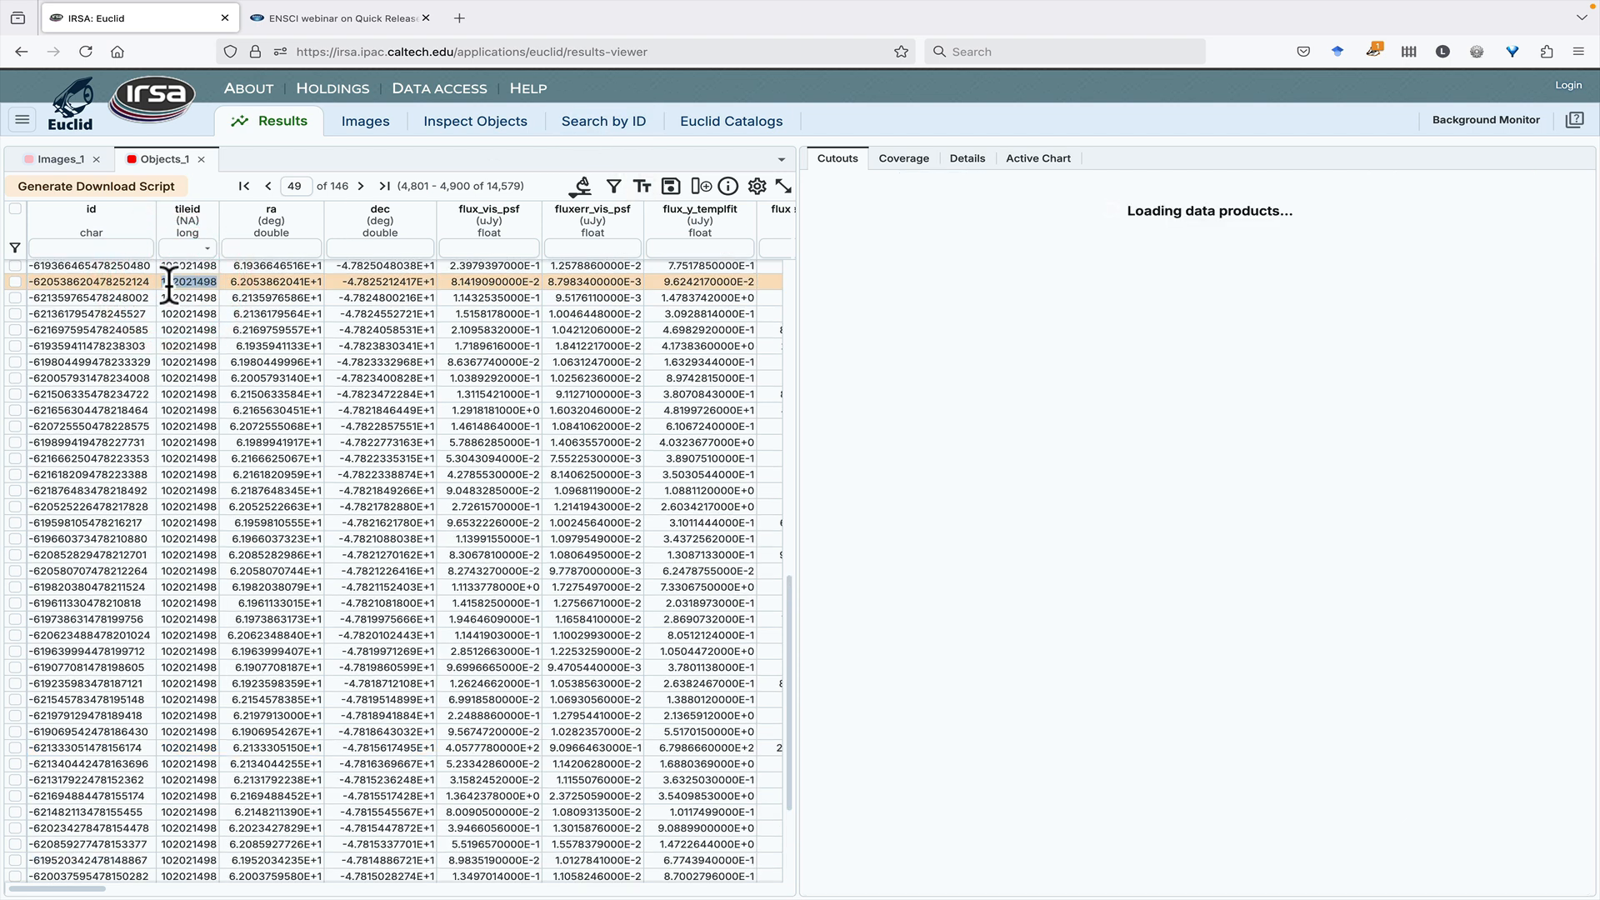
pyautogui.click(600, 125)
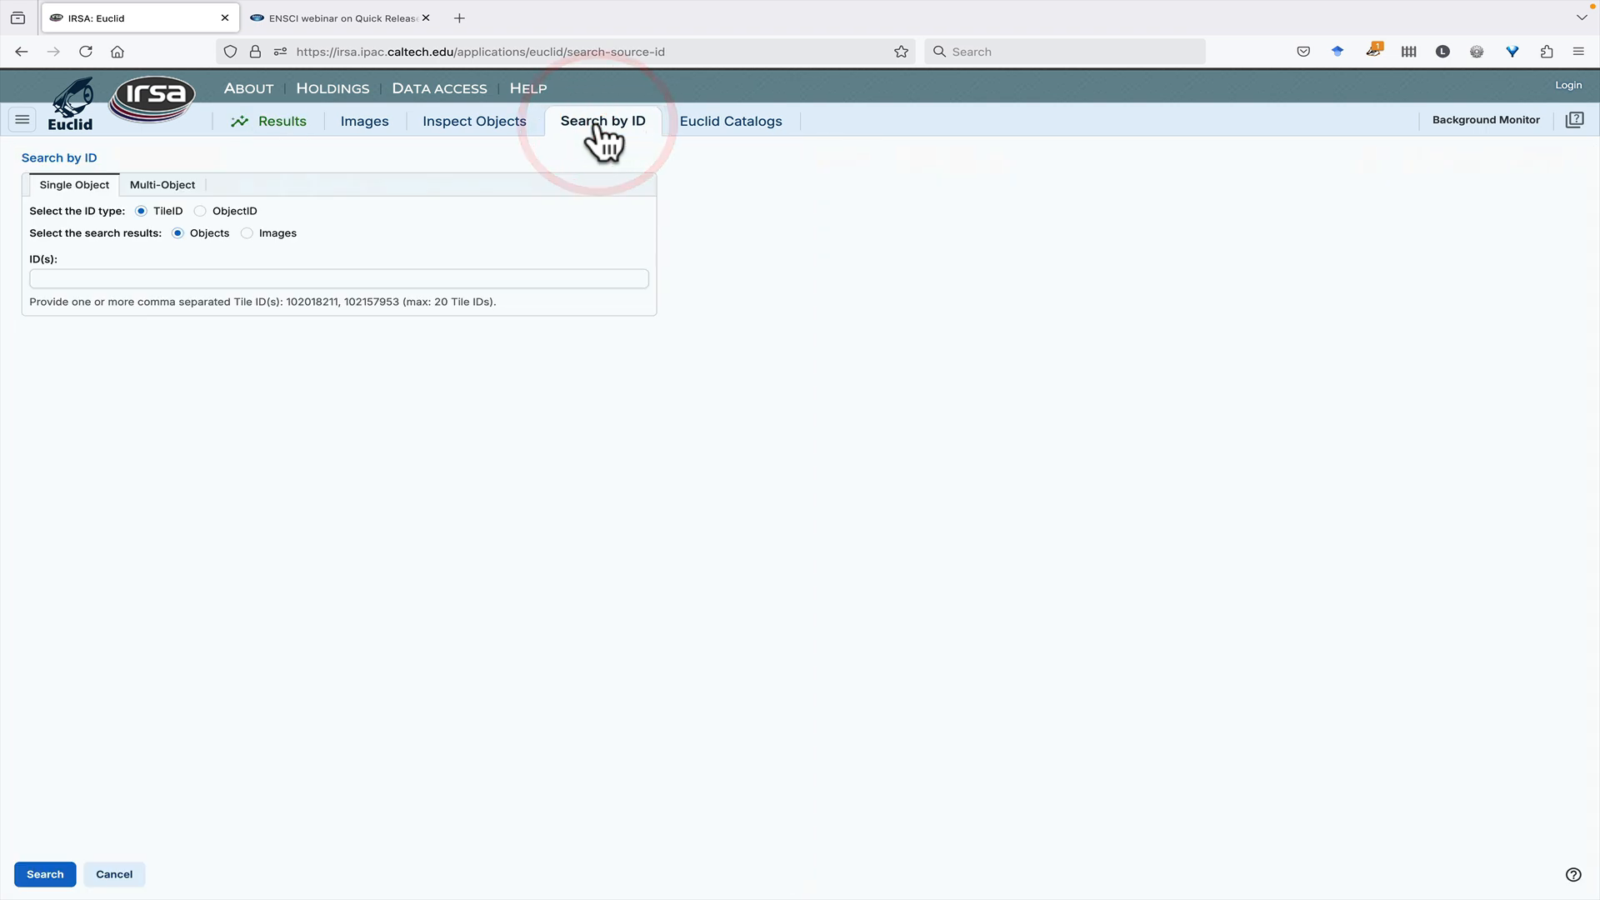
pyautogui.click(247, 233)
pyautogui.click(178, 233)
pyautogui.click(182, 279)
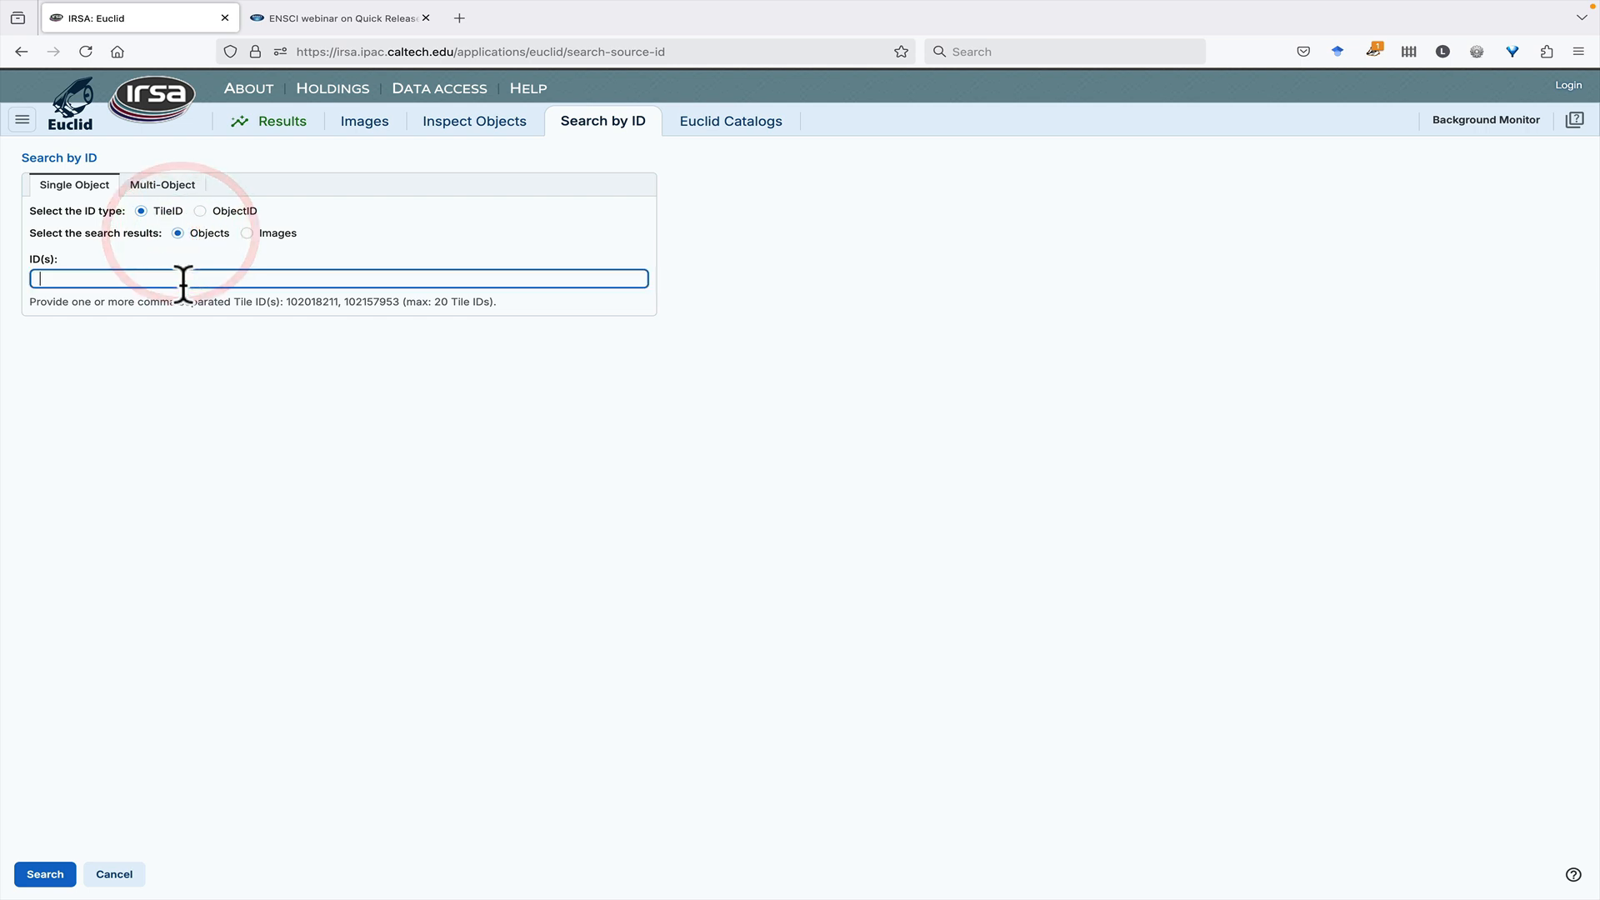
pyautogui.press('super+v')
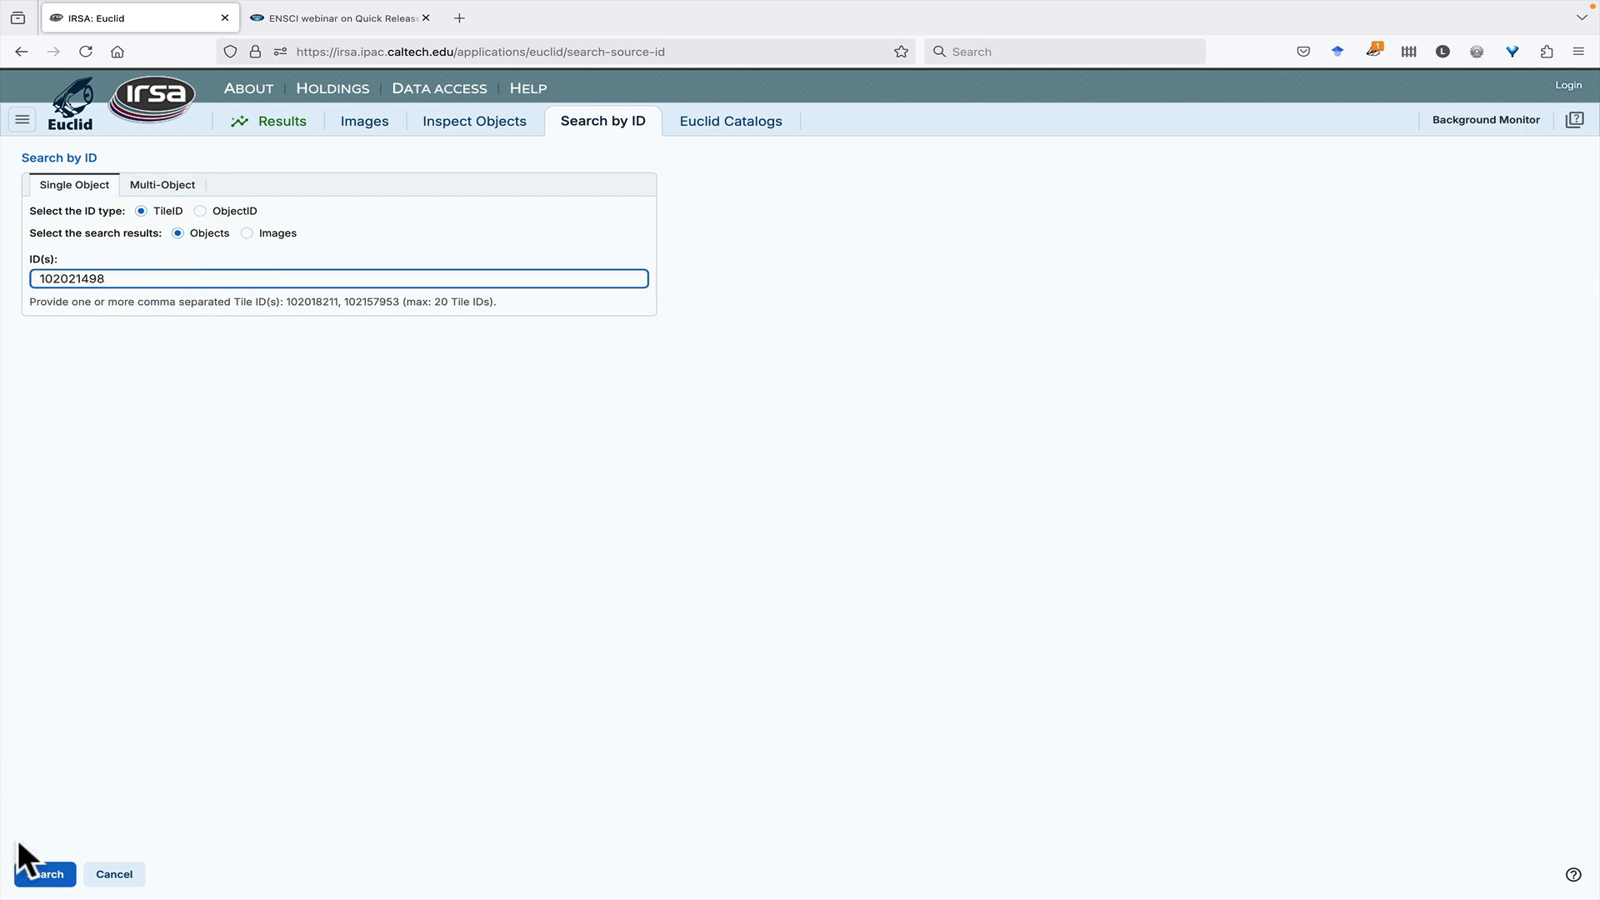
pyautogui.click(42, 874)
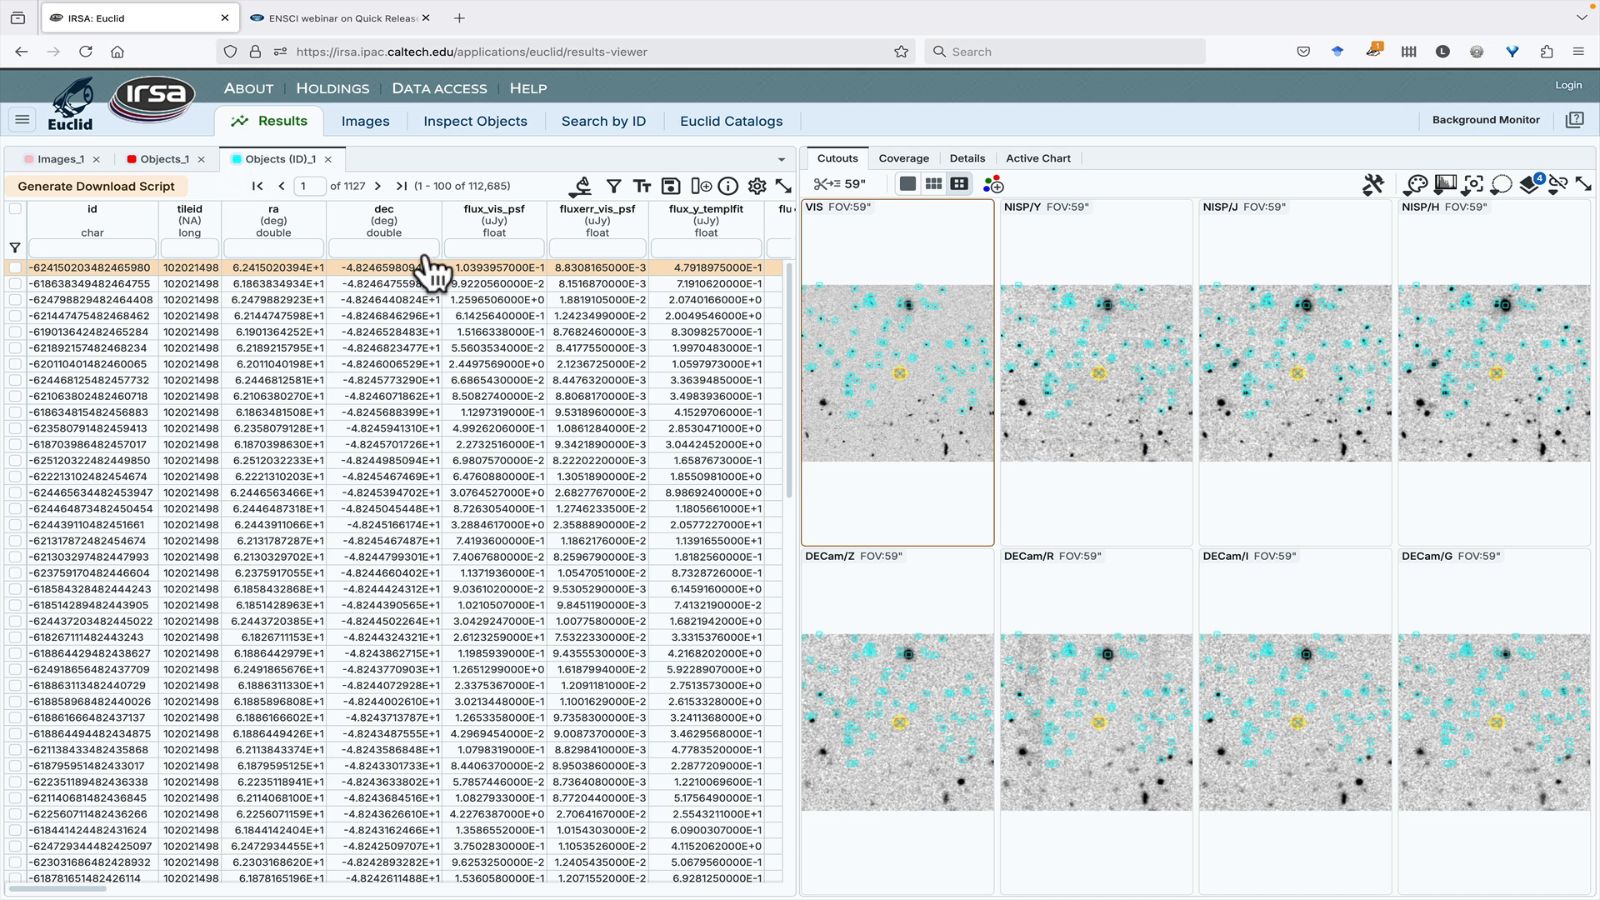
# - Check the layers drawn on the VIS cutout, and view the sky coverage of the tile's object results
pyautogui.moveTo(867, 314)
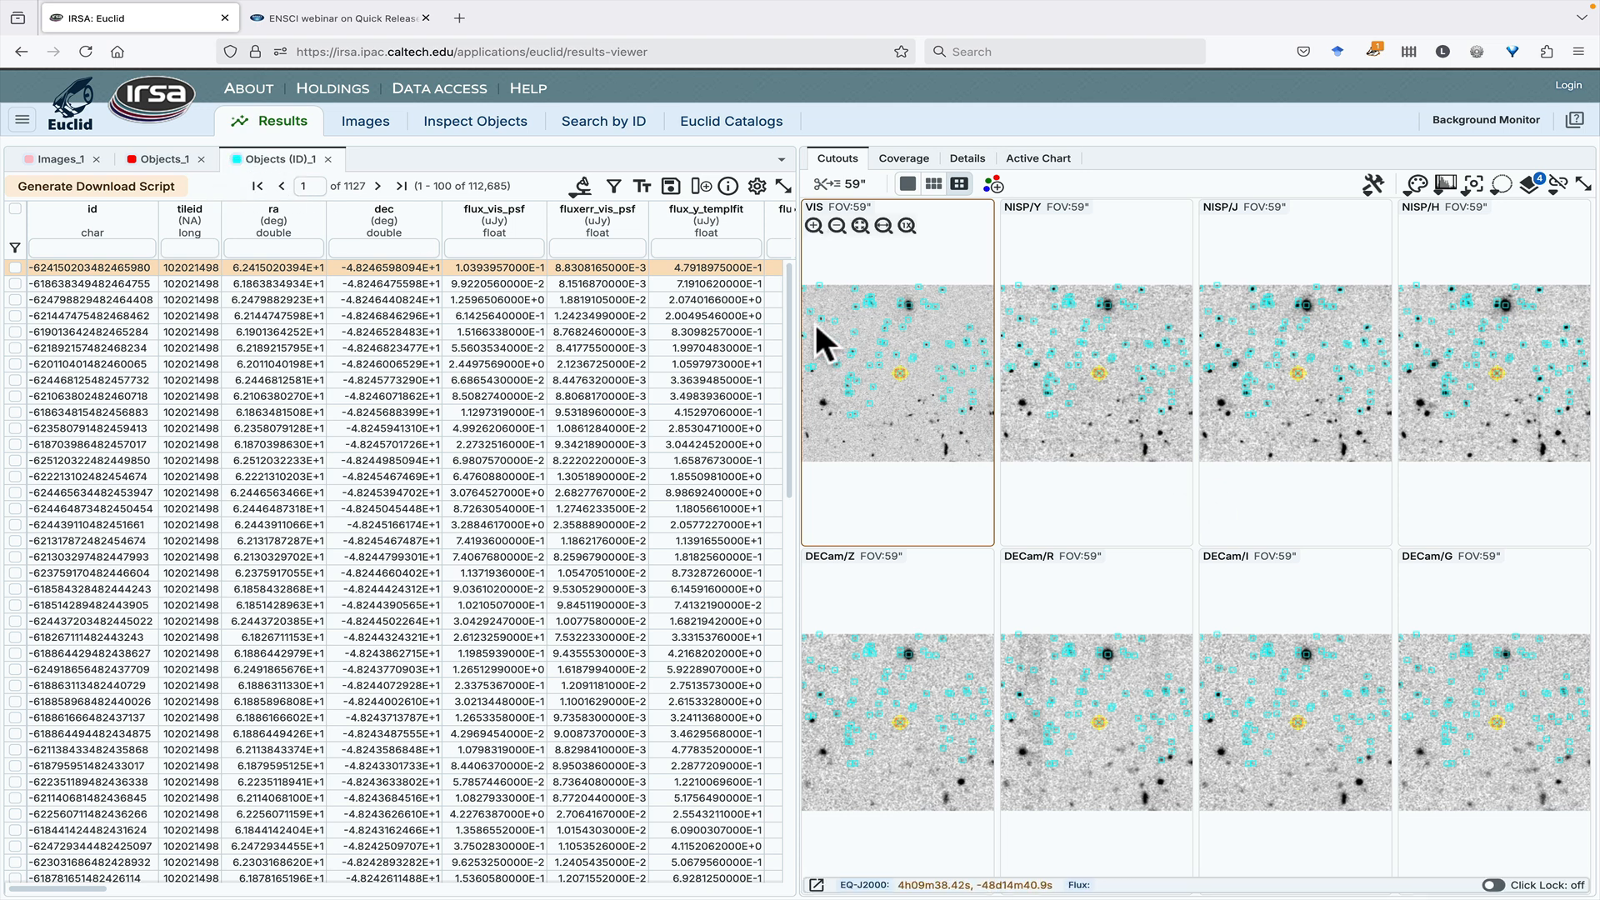
pyautogui.click(1530, 185)
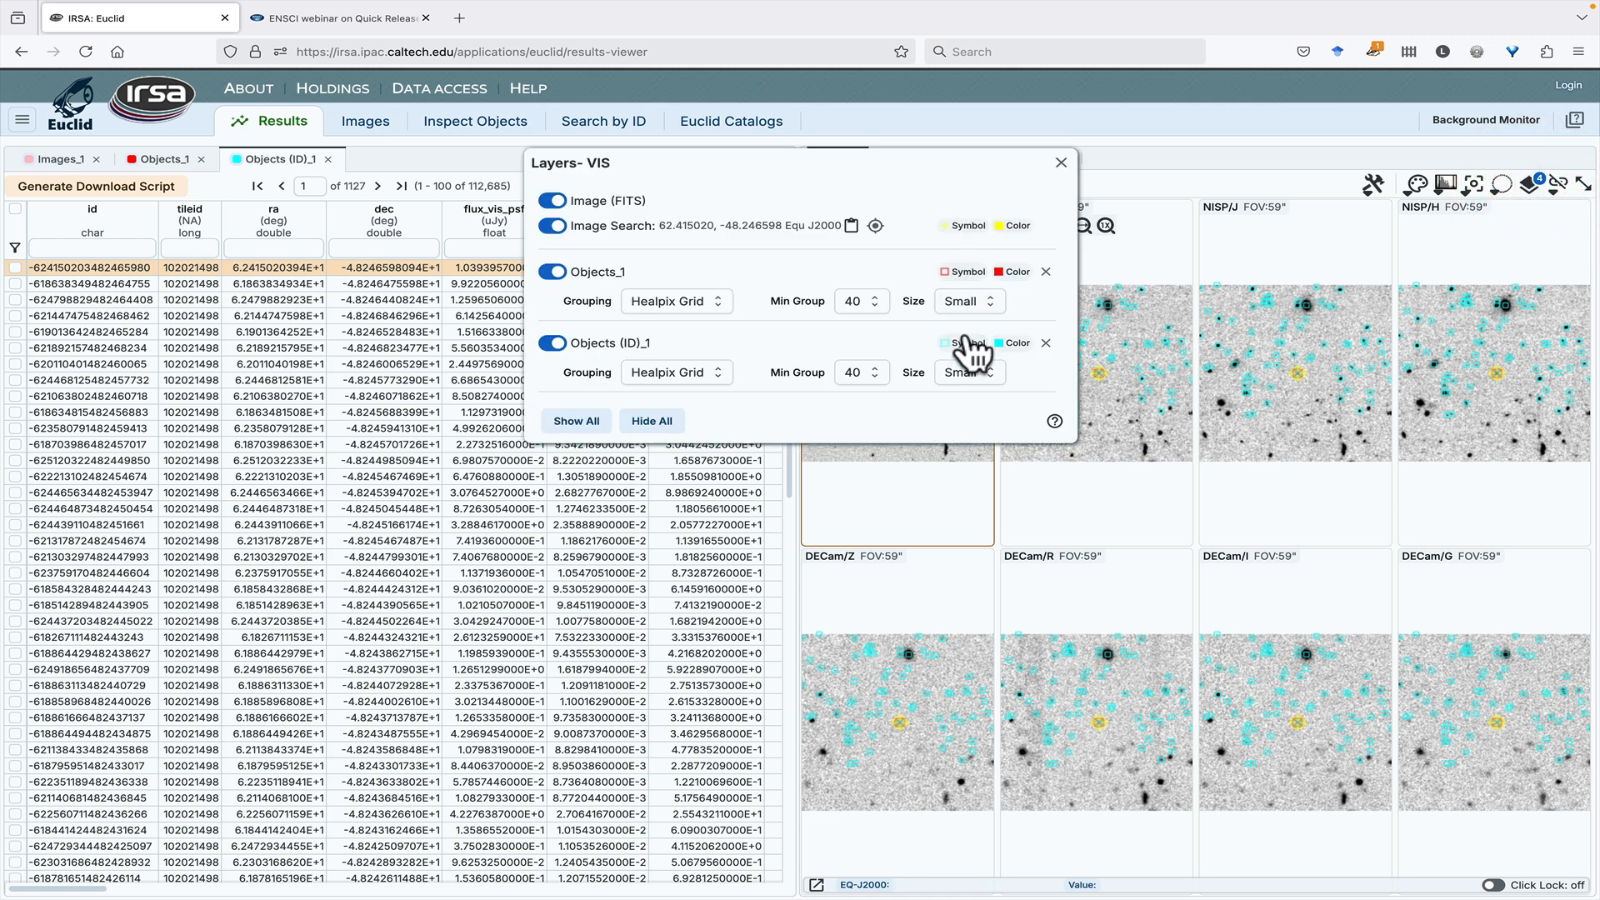
pyautogui.click(1061, 164)
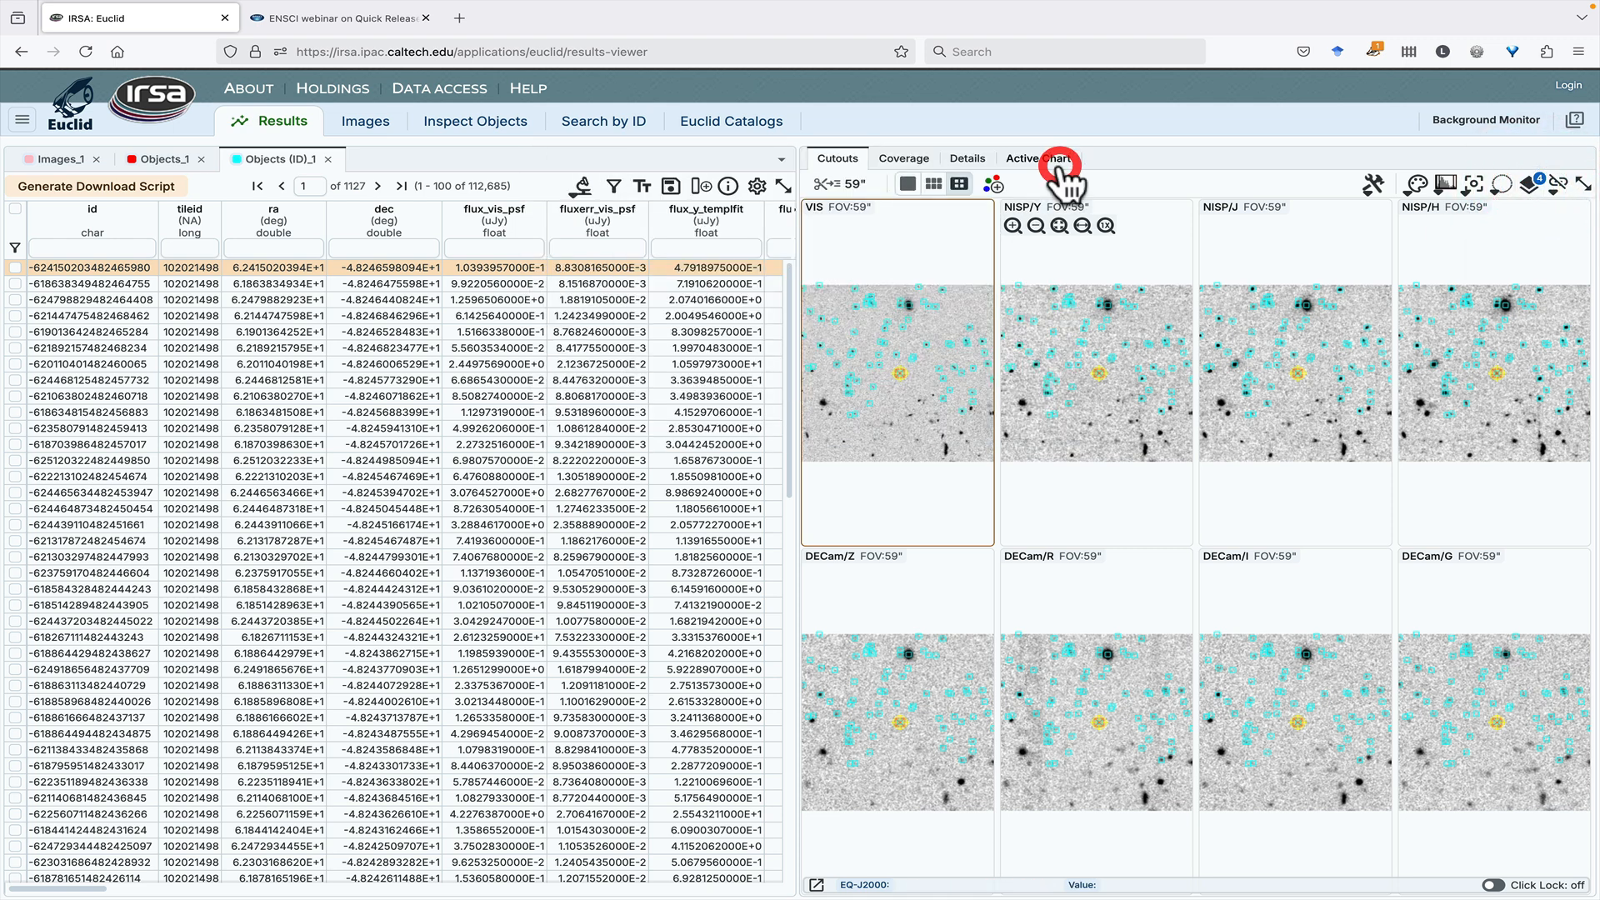
pyautogui.click(888, 168)
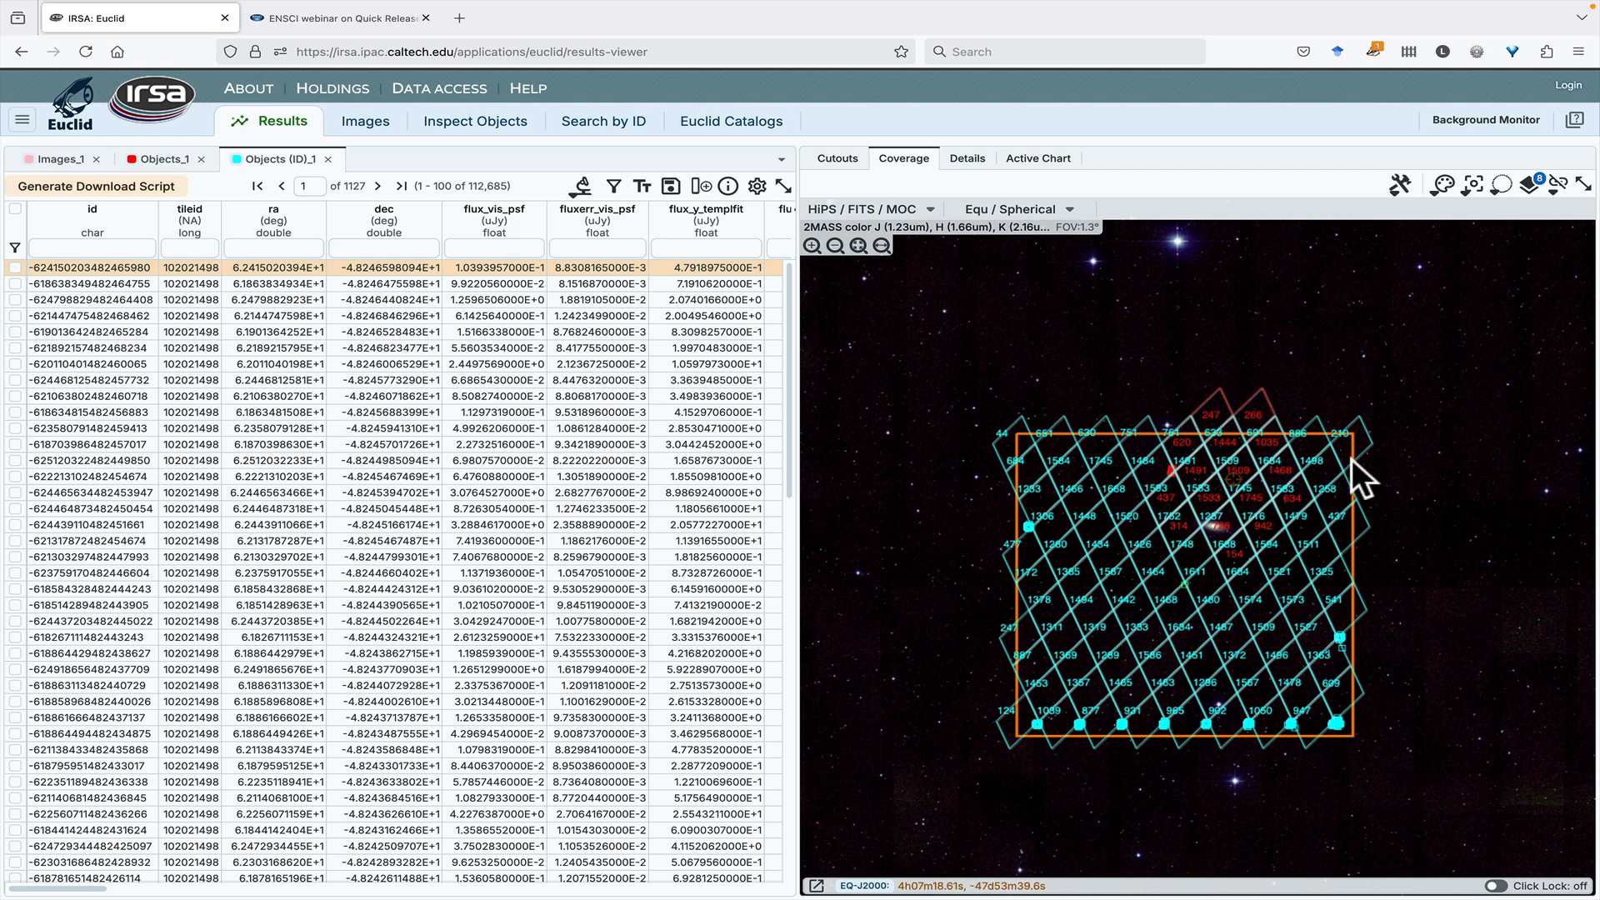
# - Search the euclid_q1_mer_catalogue table in a 10 arcsecond cone around 4h08m12.67s -47d48m51.1s Equ J2000
pyautogui.click(707, 133)
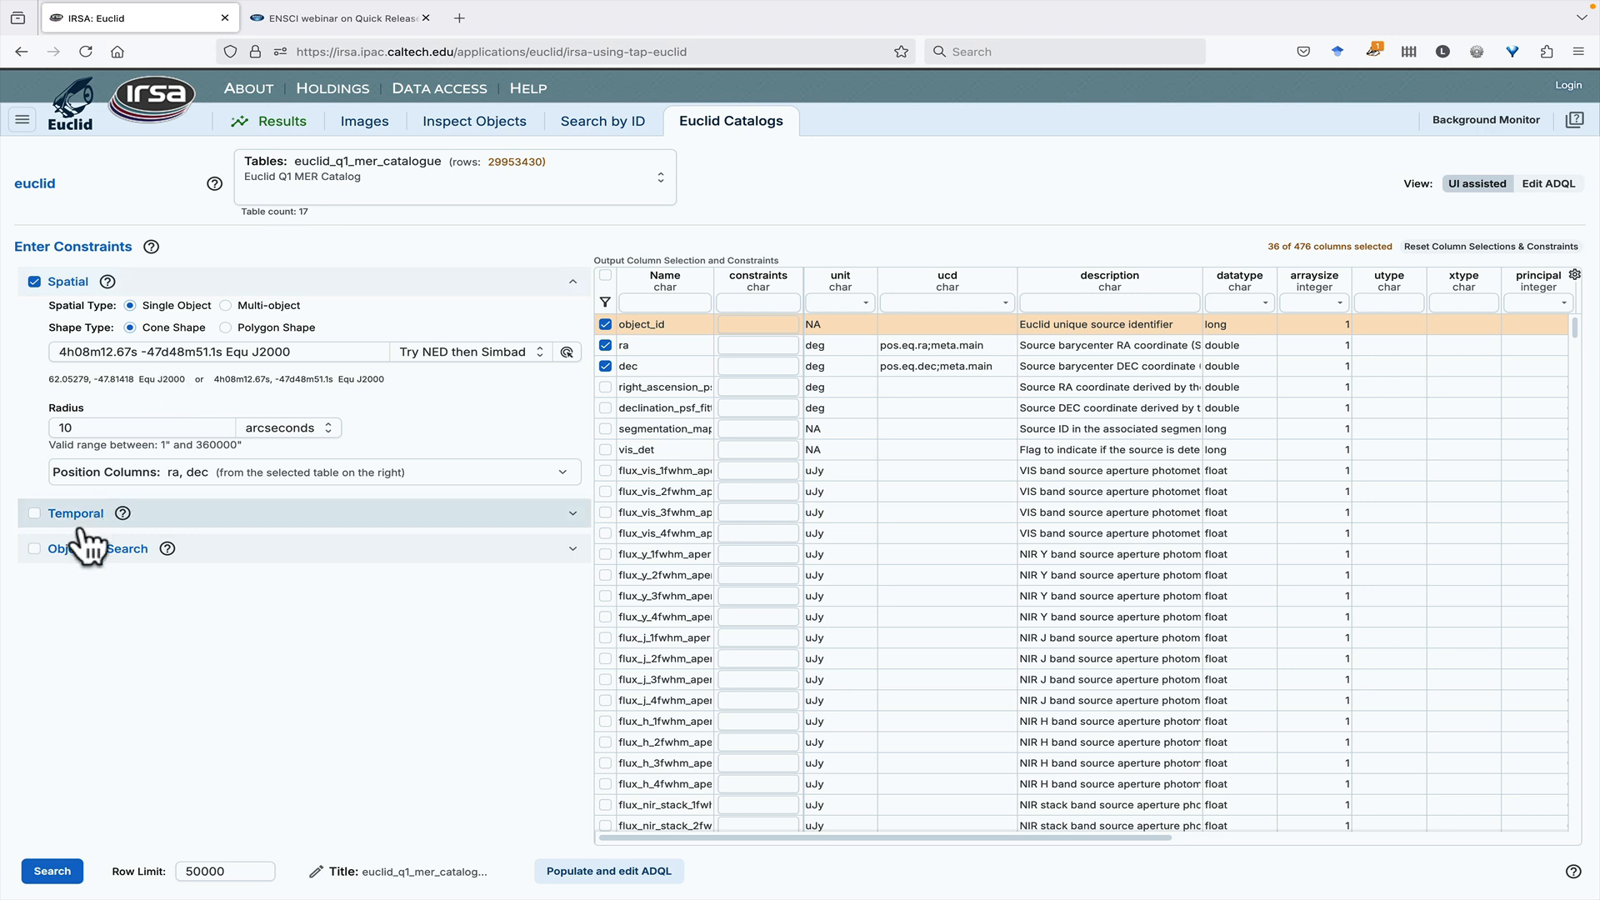
pyautogui.click(55, 866)
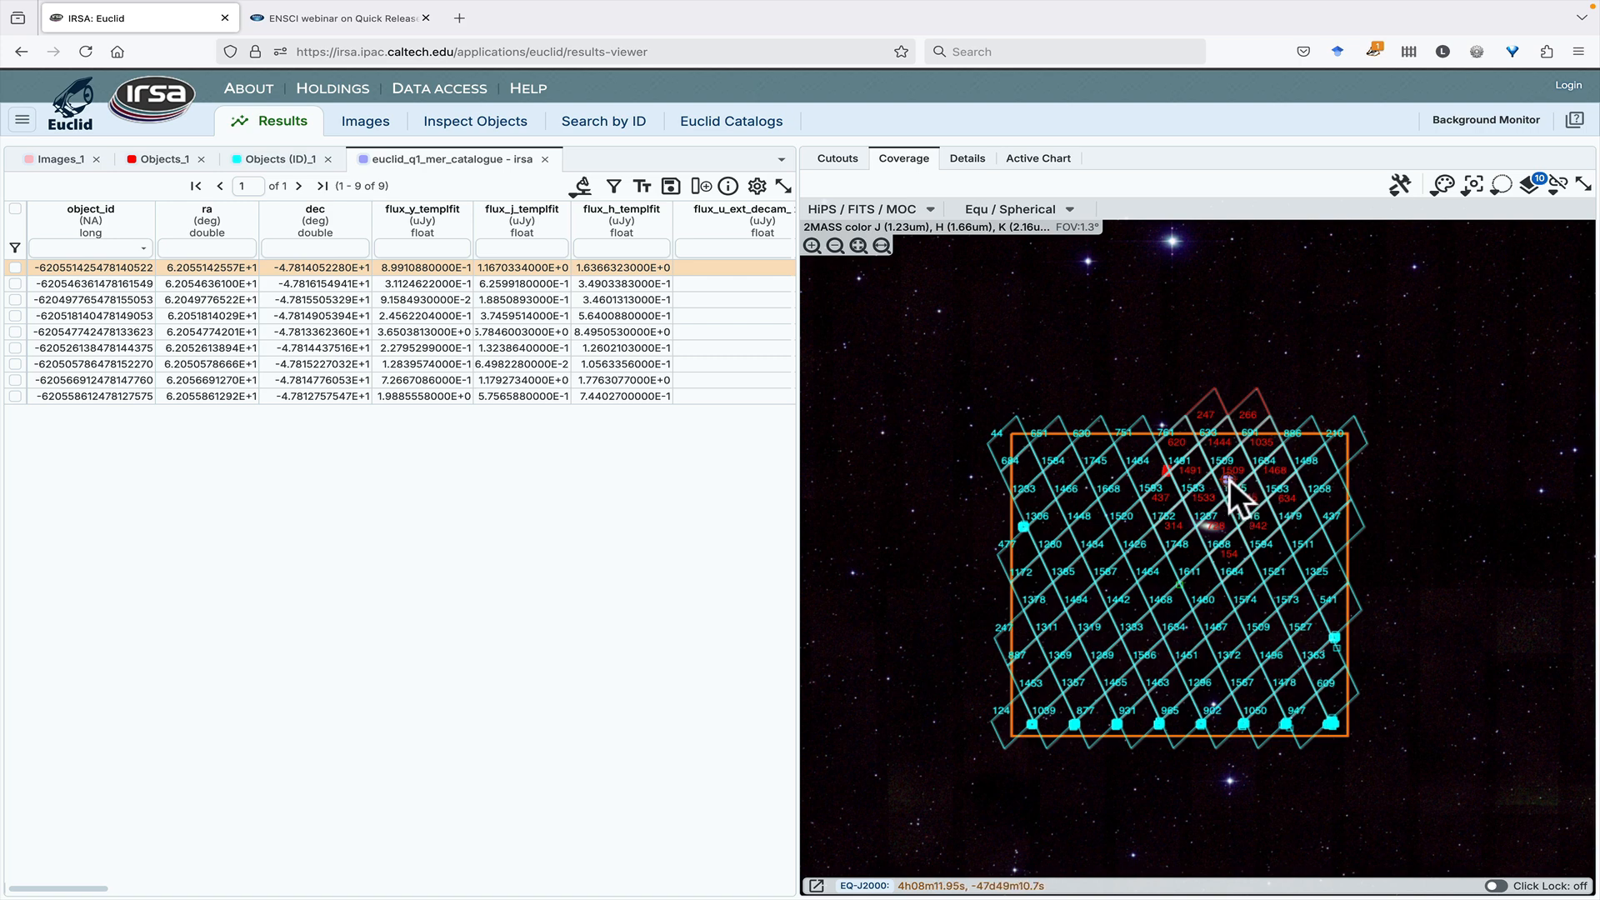
# - Remove the Objects (ID)_1 results and examine the MER catalog sources up close on the coverage map
pyautogui.scroll(3, 1228, 478)
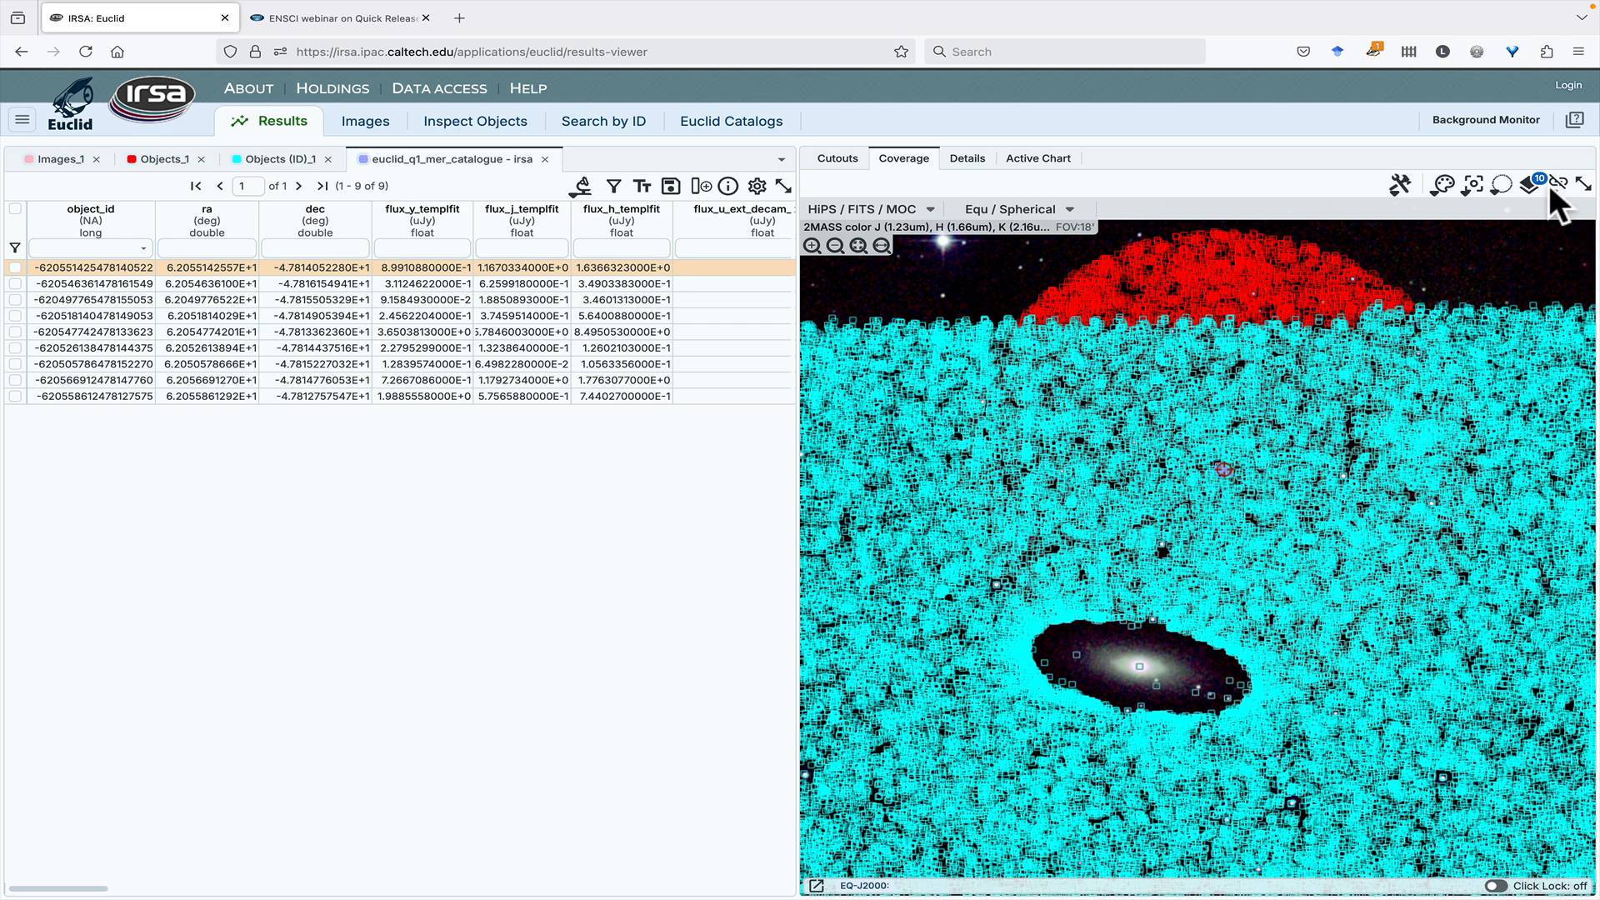
pyautogui.click(327, 160)
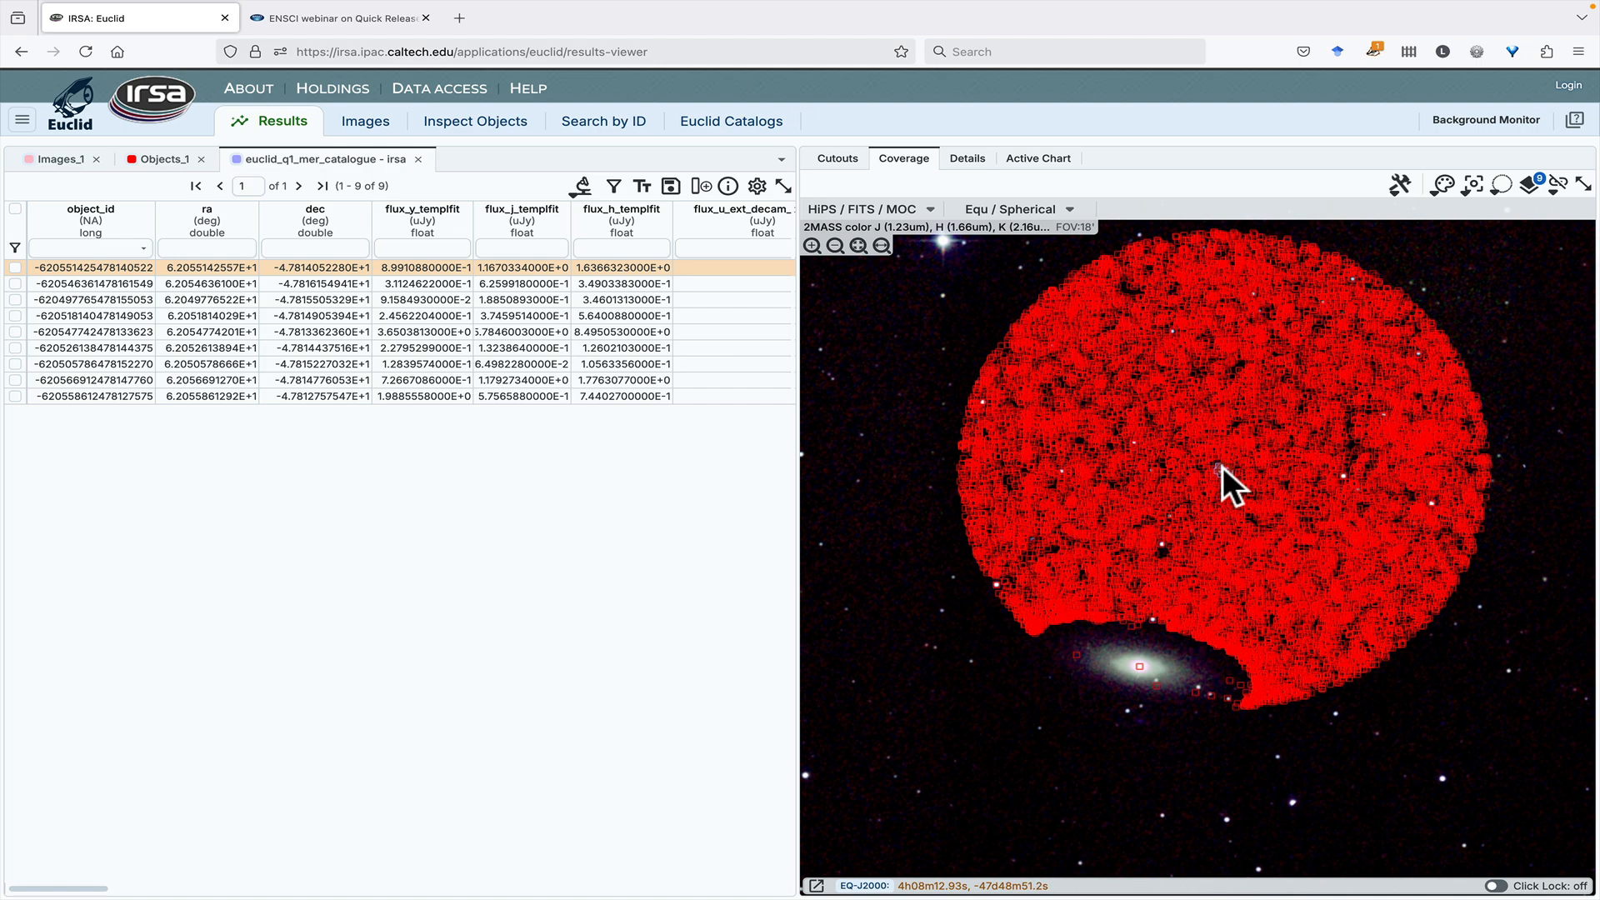
pyautogui.scroll(6, 1223, 466)
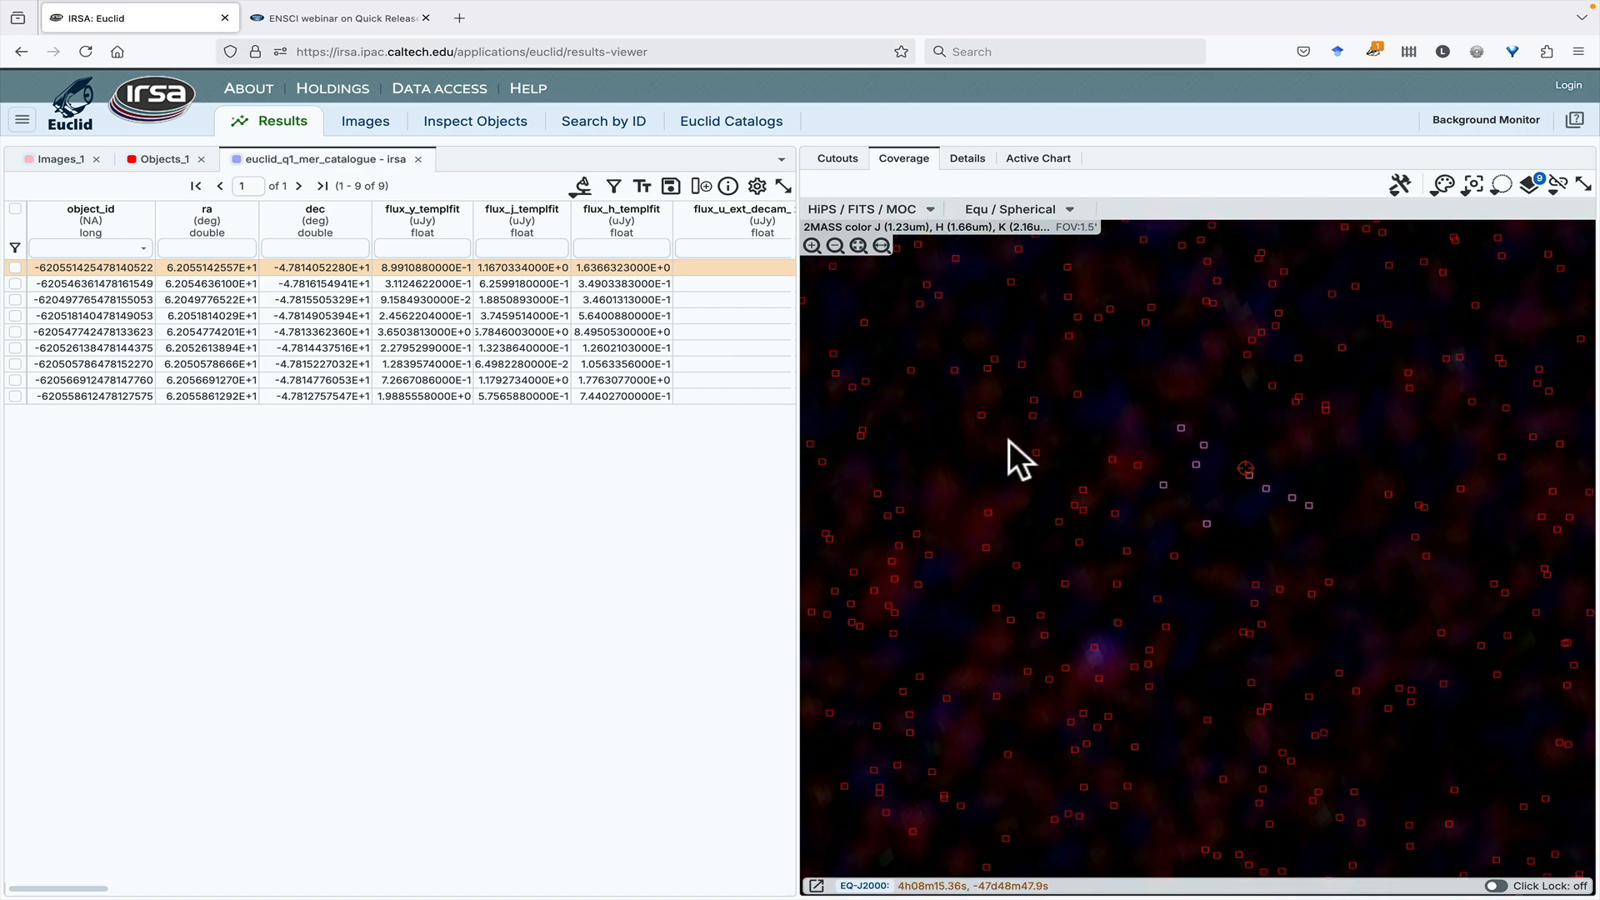
# - Switch the Euclid catalog search to the euclid_q1_phz_photo_z table
pyautogui.click(745, 122)
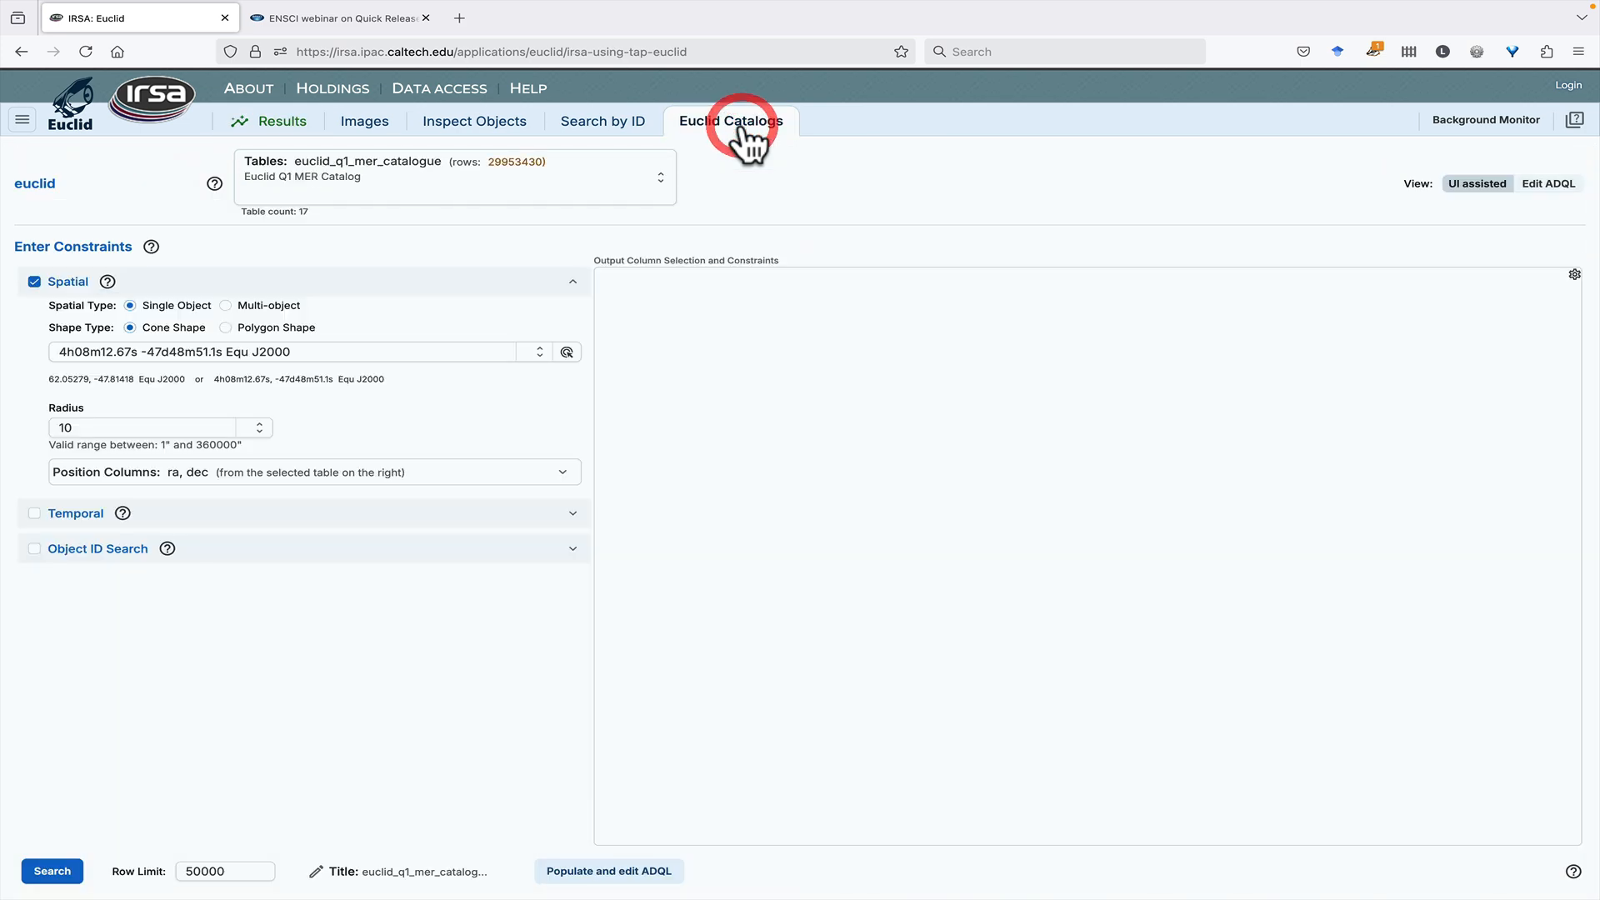
pyautogui.click(390, 198)
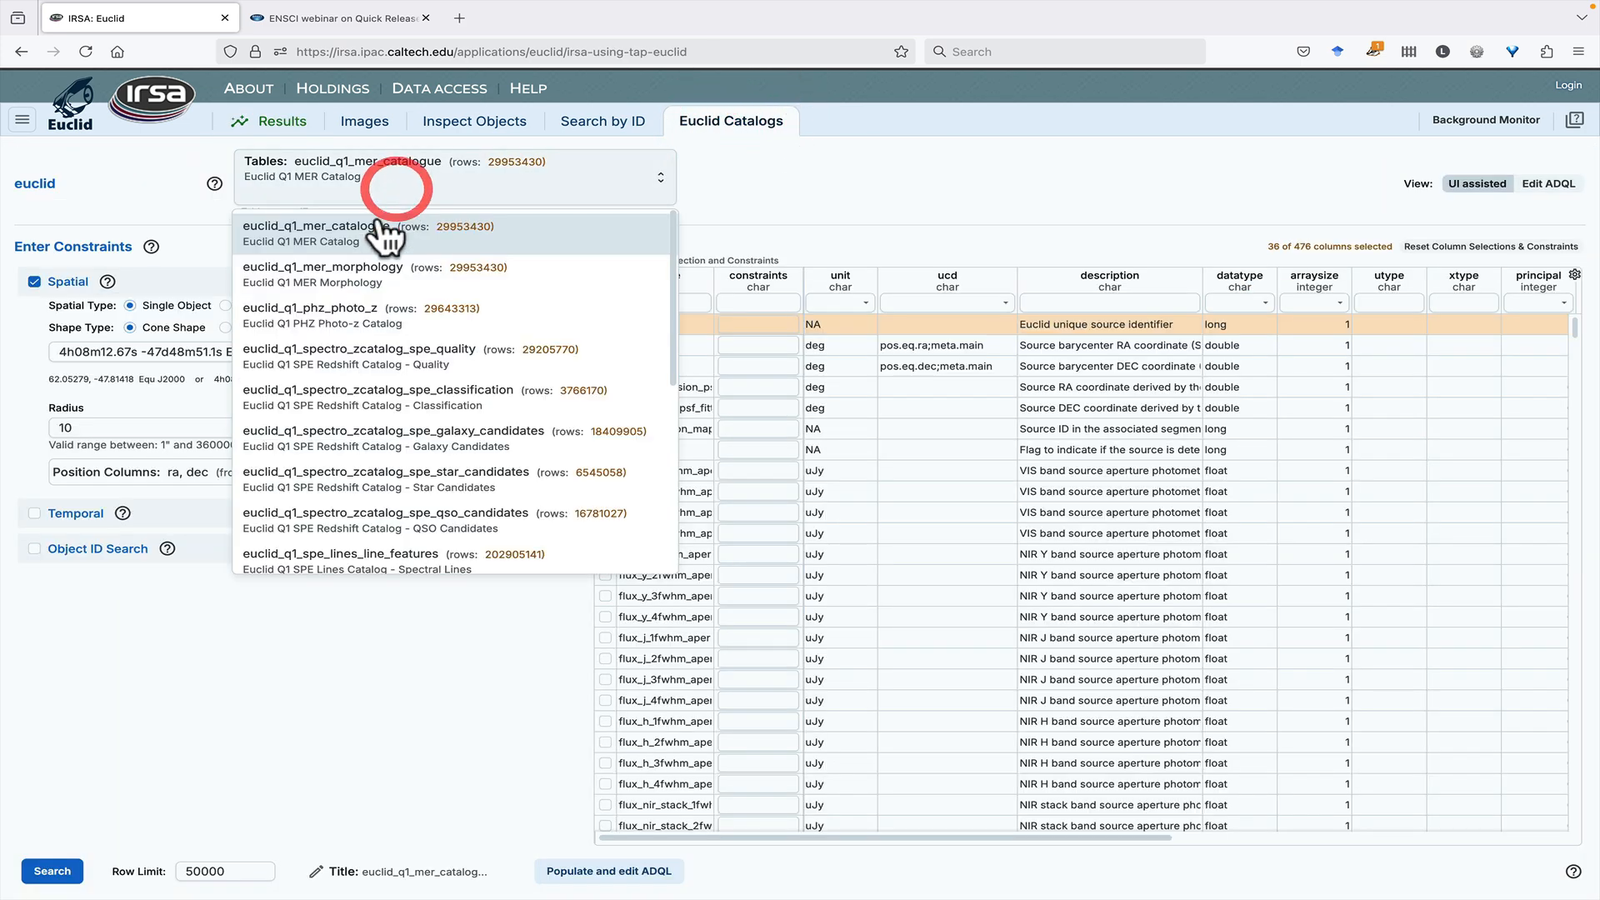
pyautogui.click(371, 337)
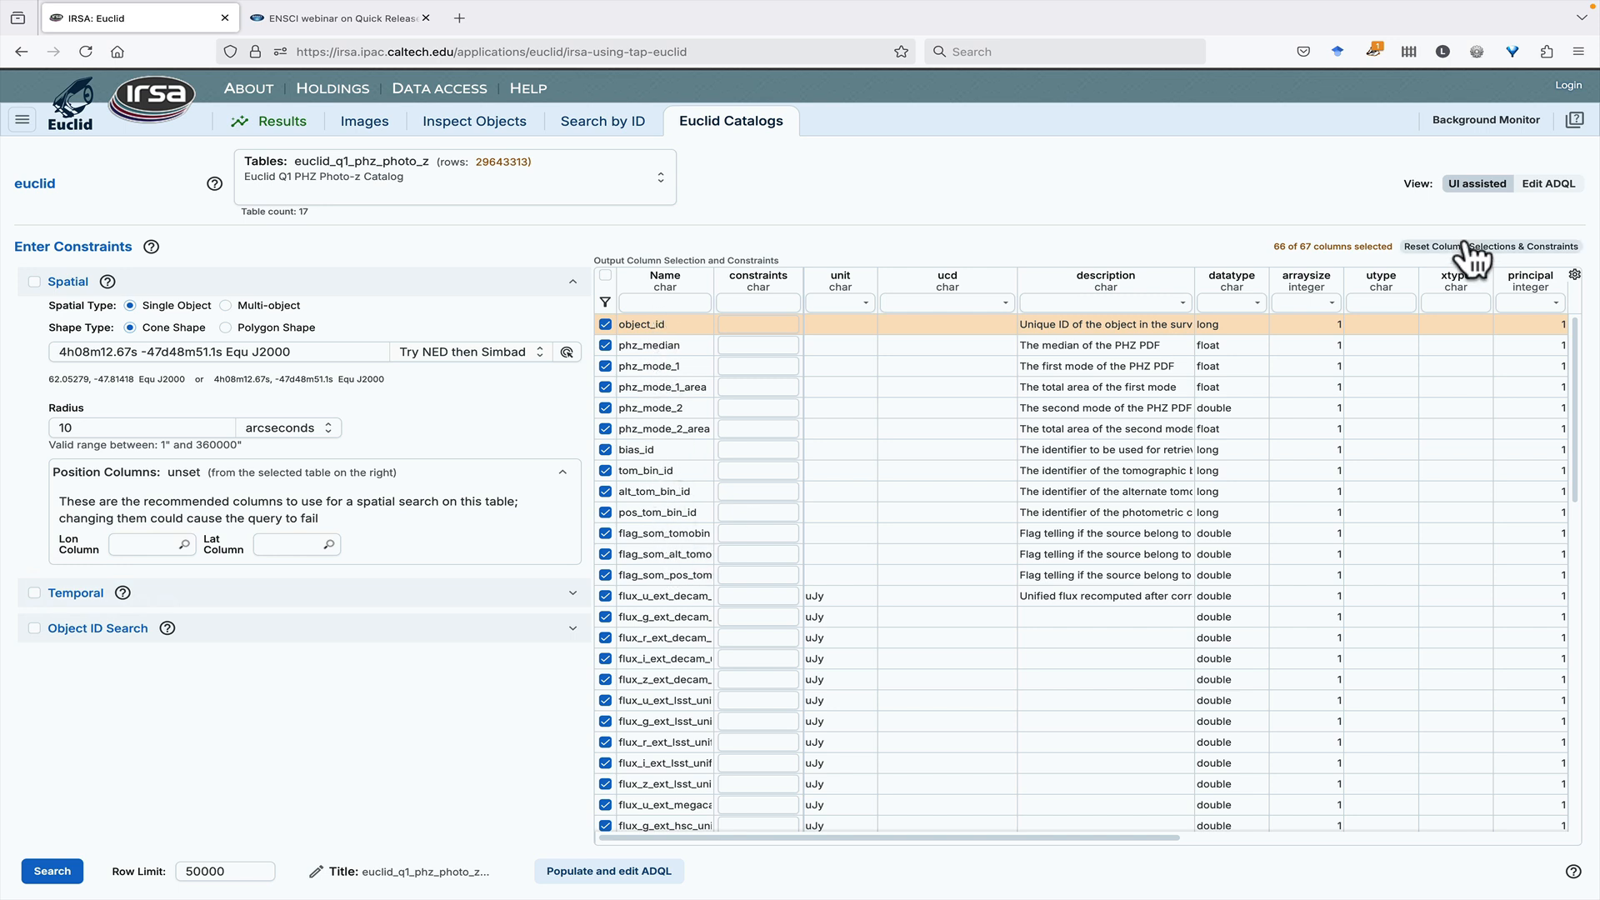
# - Filter the photo-z table's column names for "ra" to check for position columns, and clear the filter
pyautogui.click(651, 303)
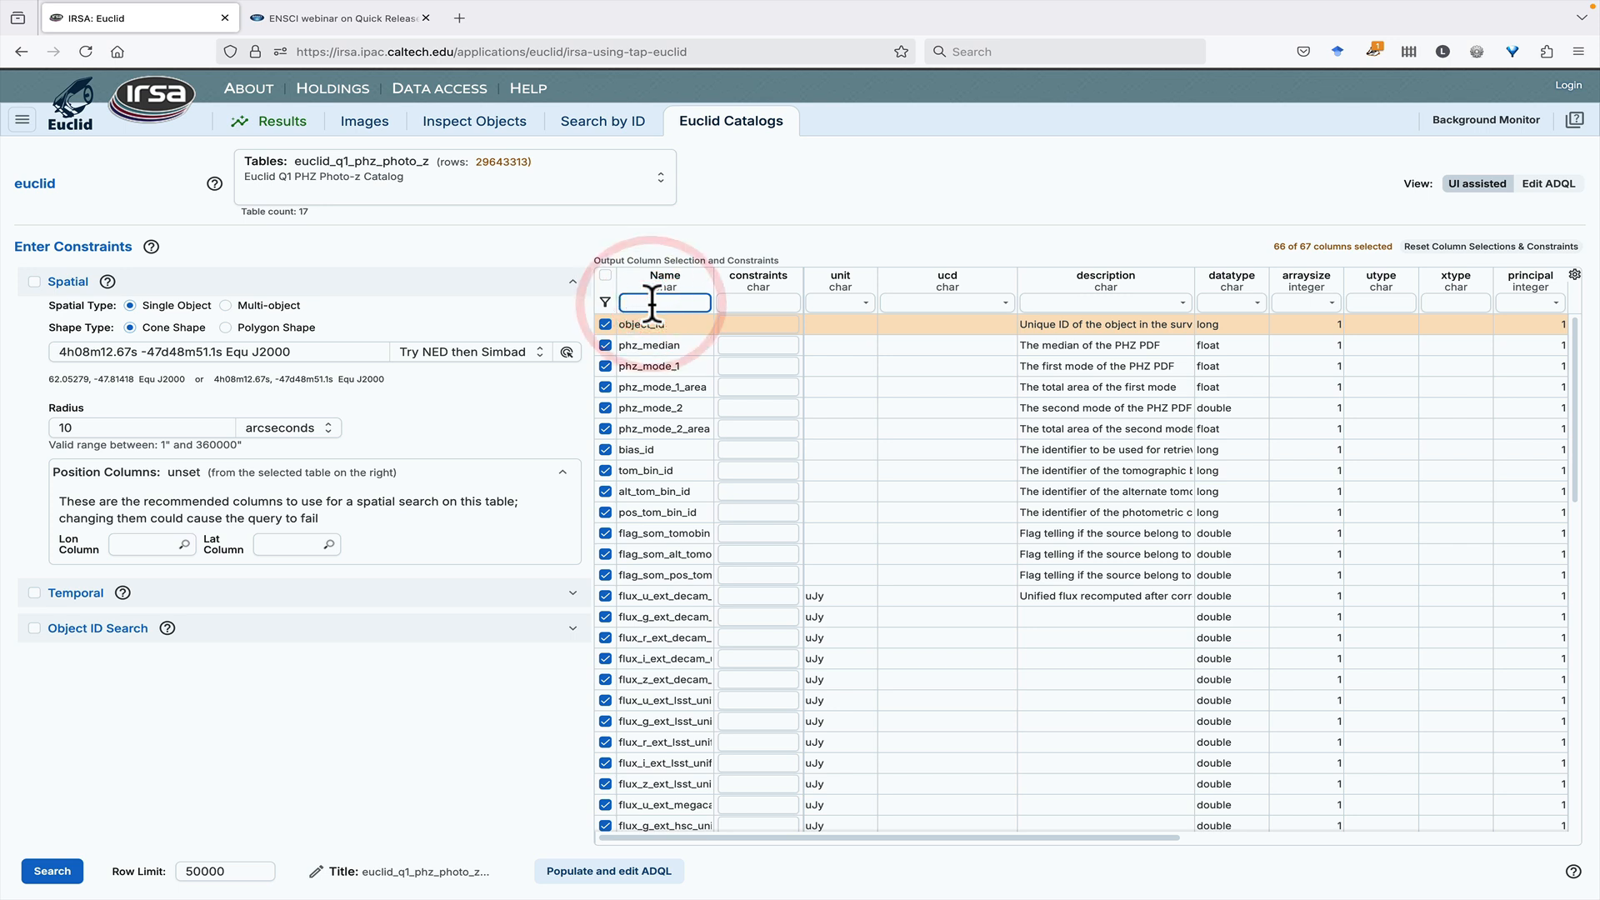
pyautogui.write('ra')
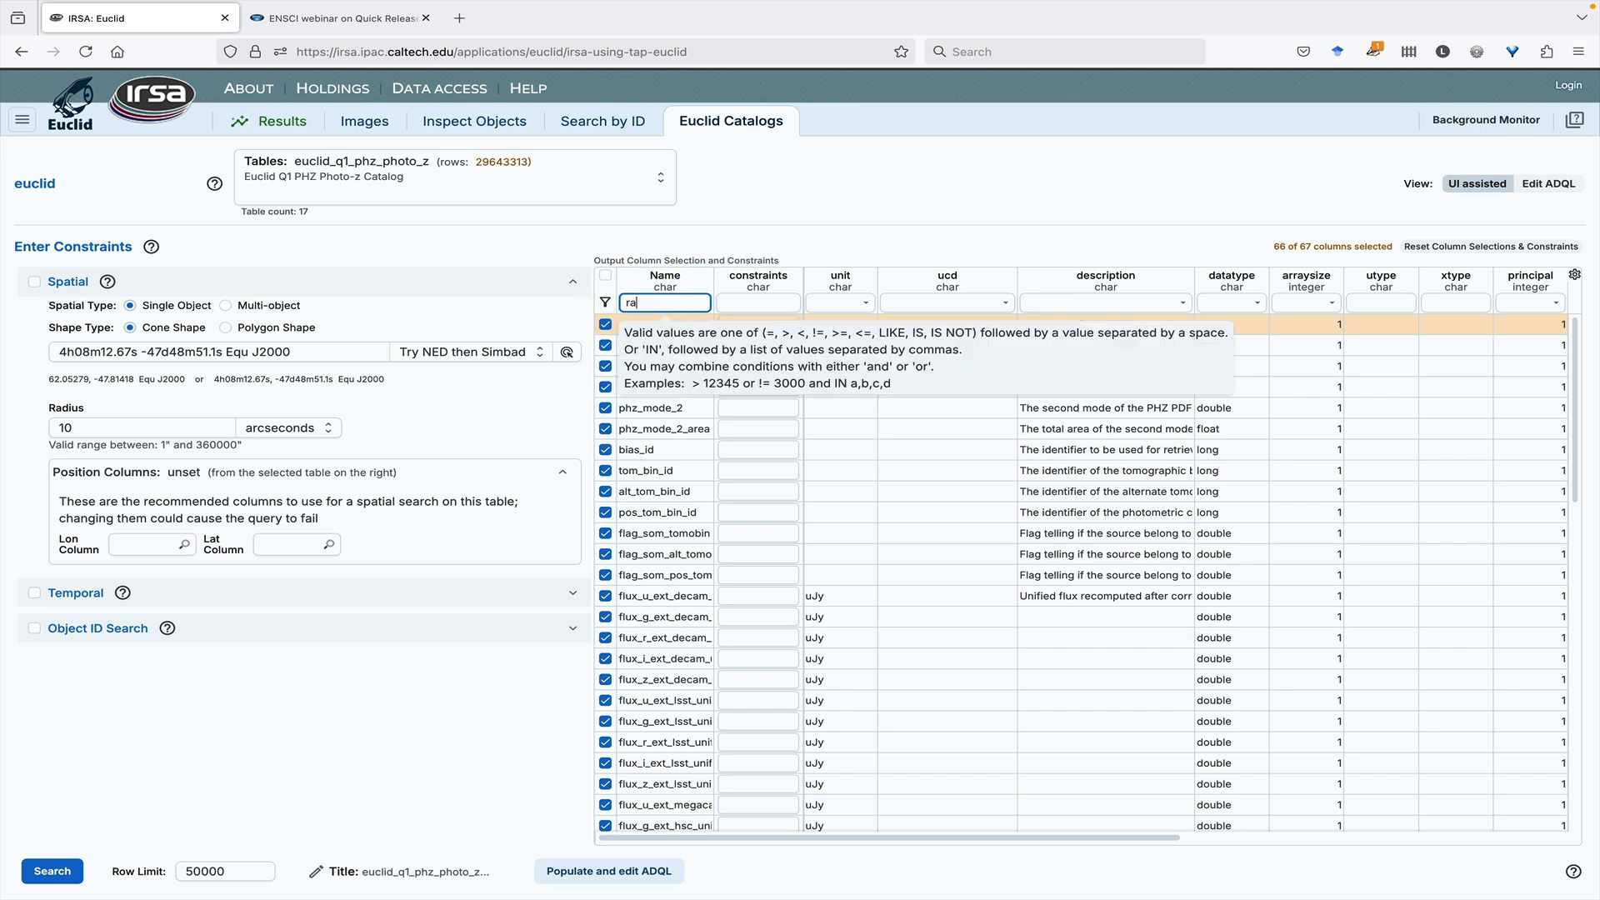
pyautogui.press('Return')
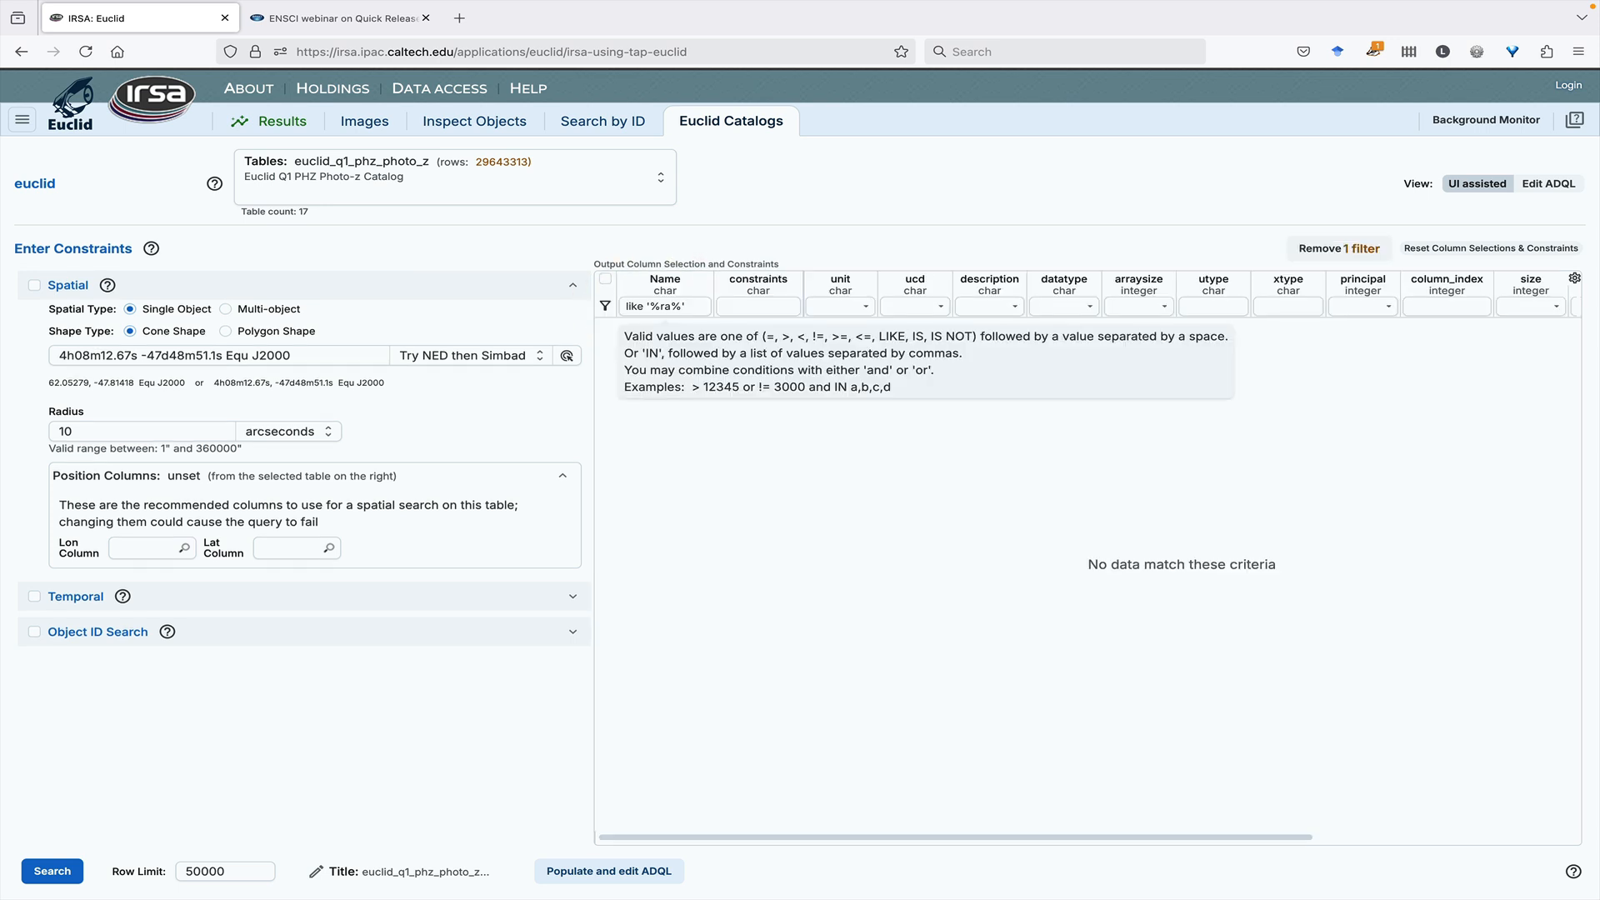
pyautogui.click(689, 305)
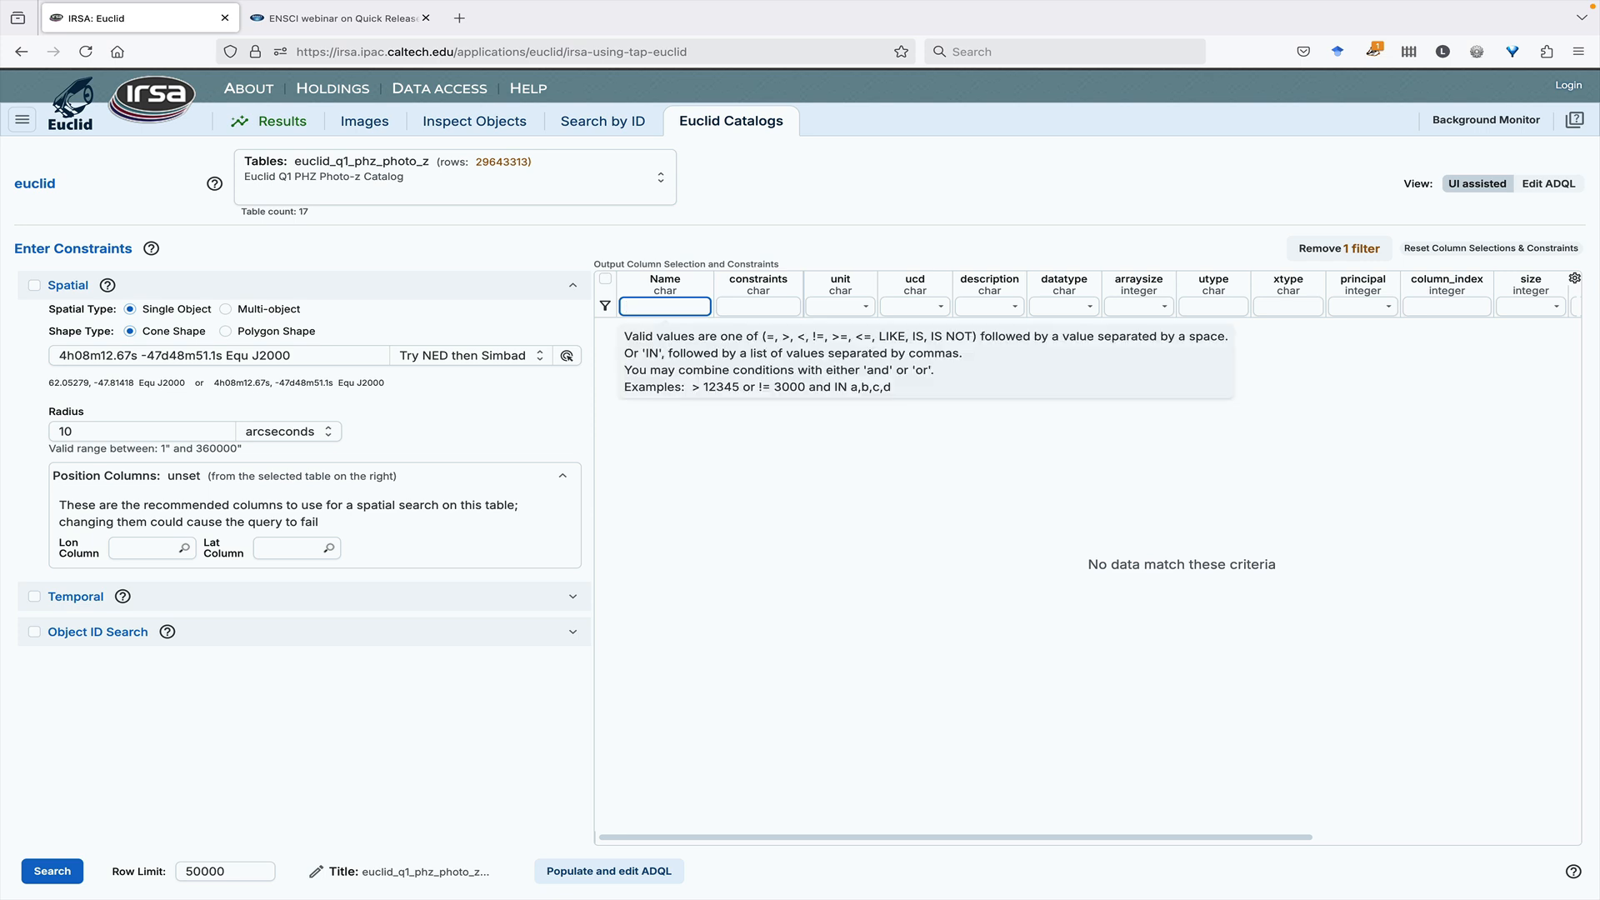
pyautogui.press('Return')
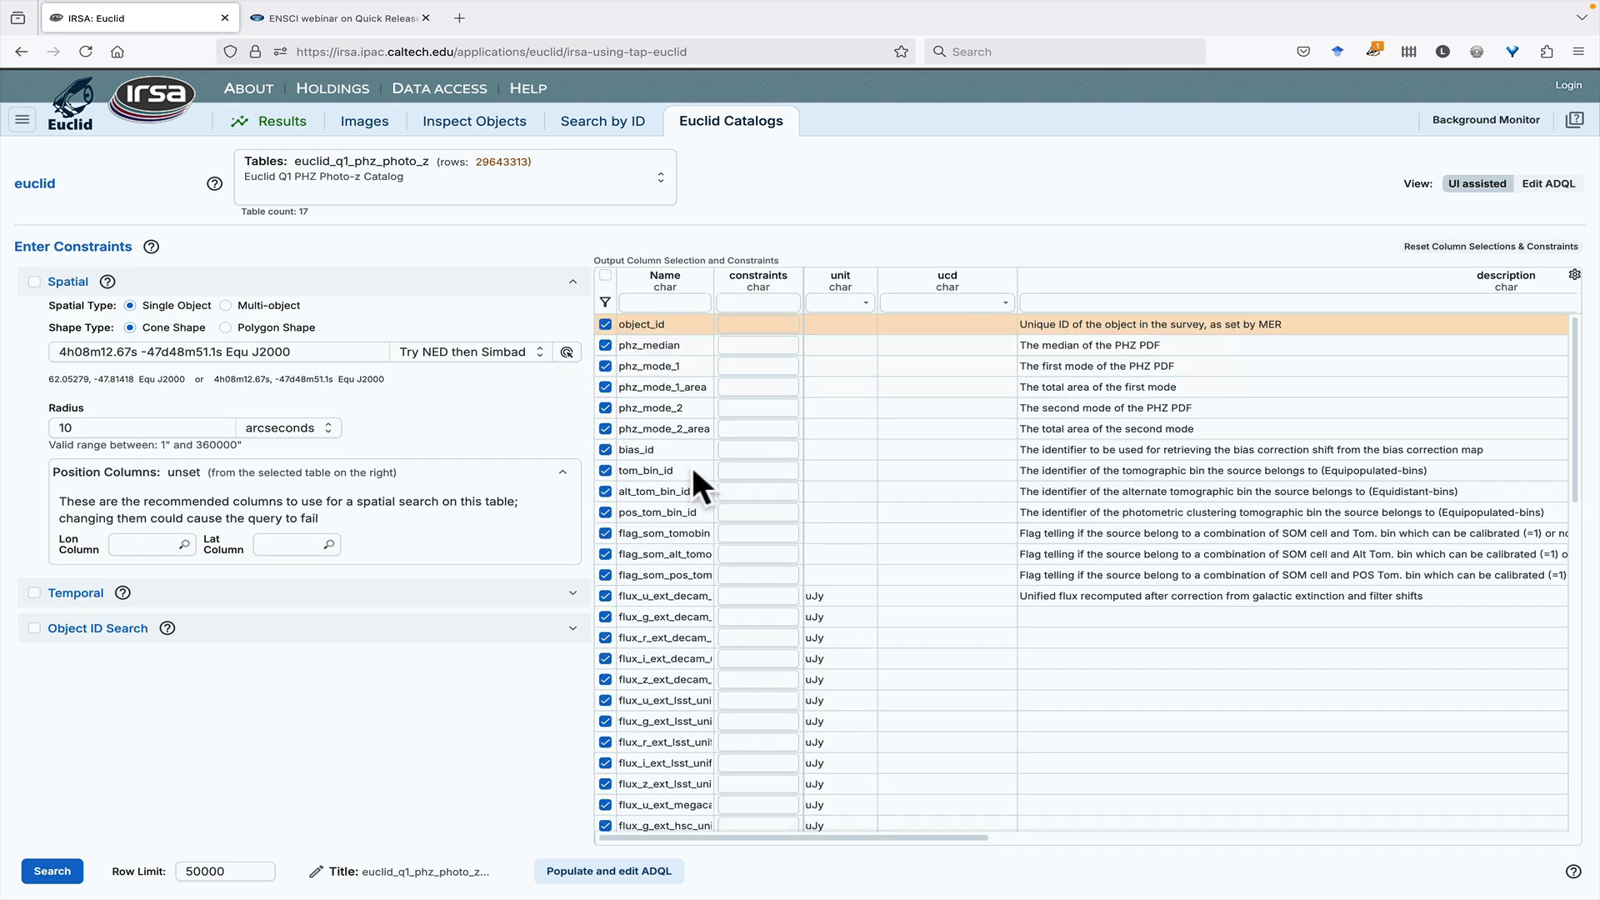
pyautogui.click(275, 129)
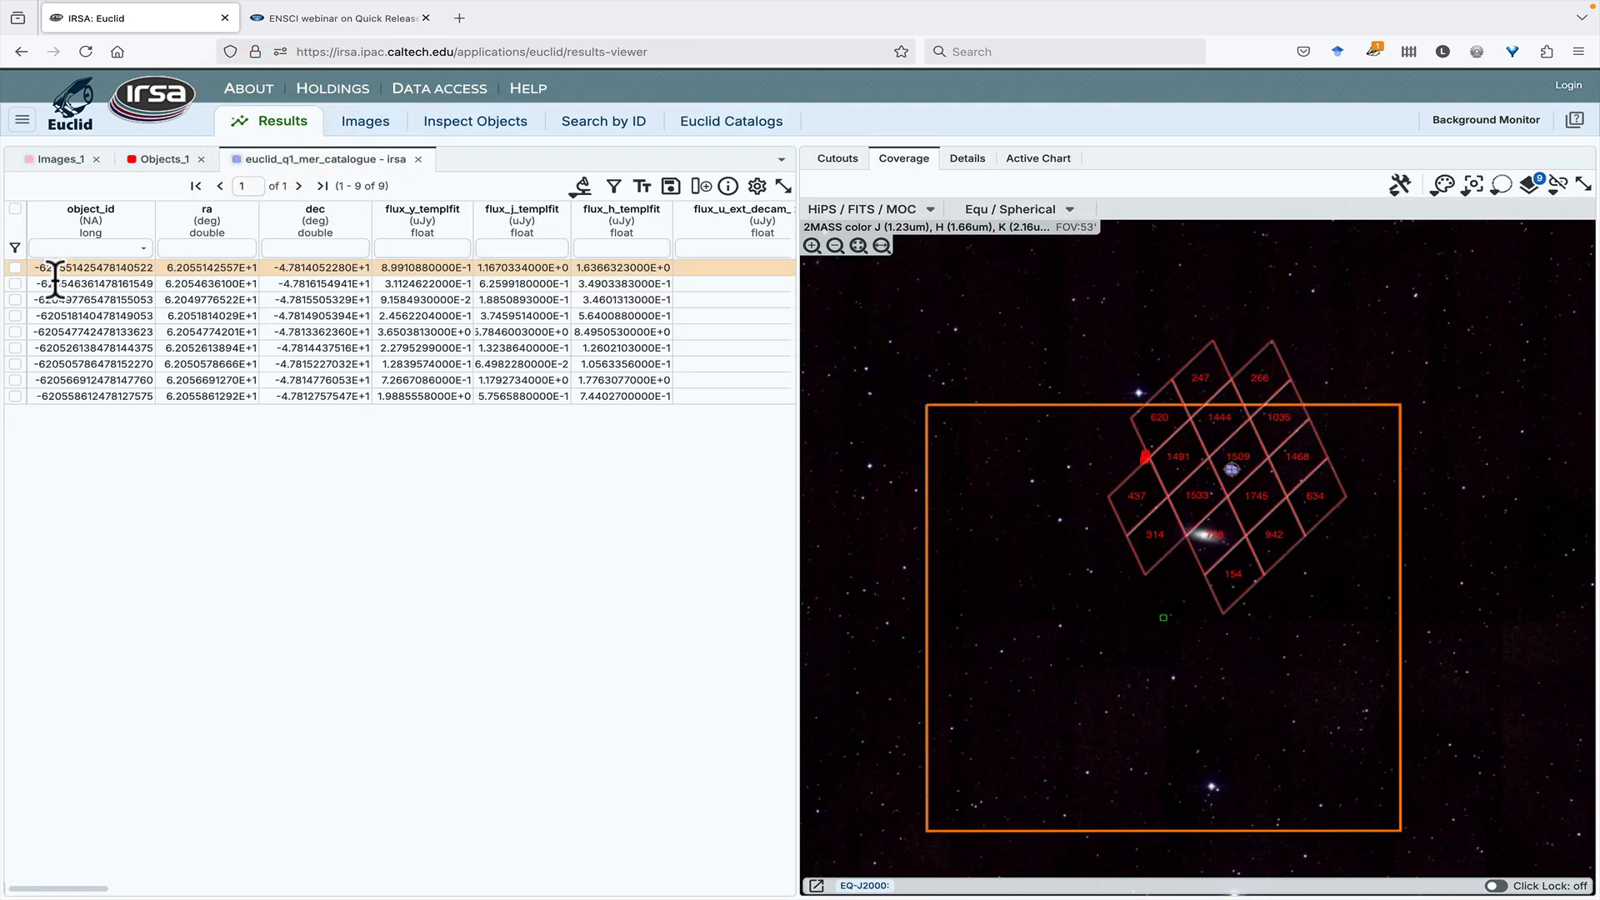
pyautogui.moveTo(36, 265); pyautogui.dragTo(150, 268)
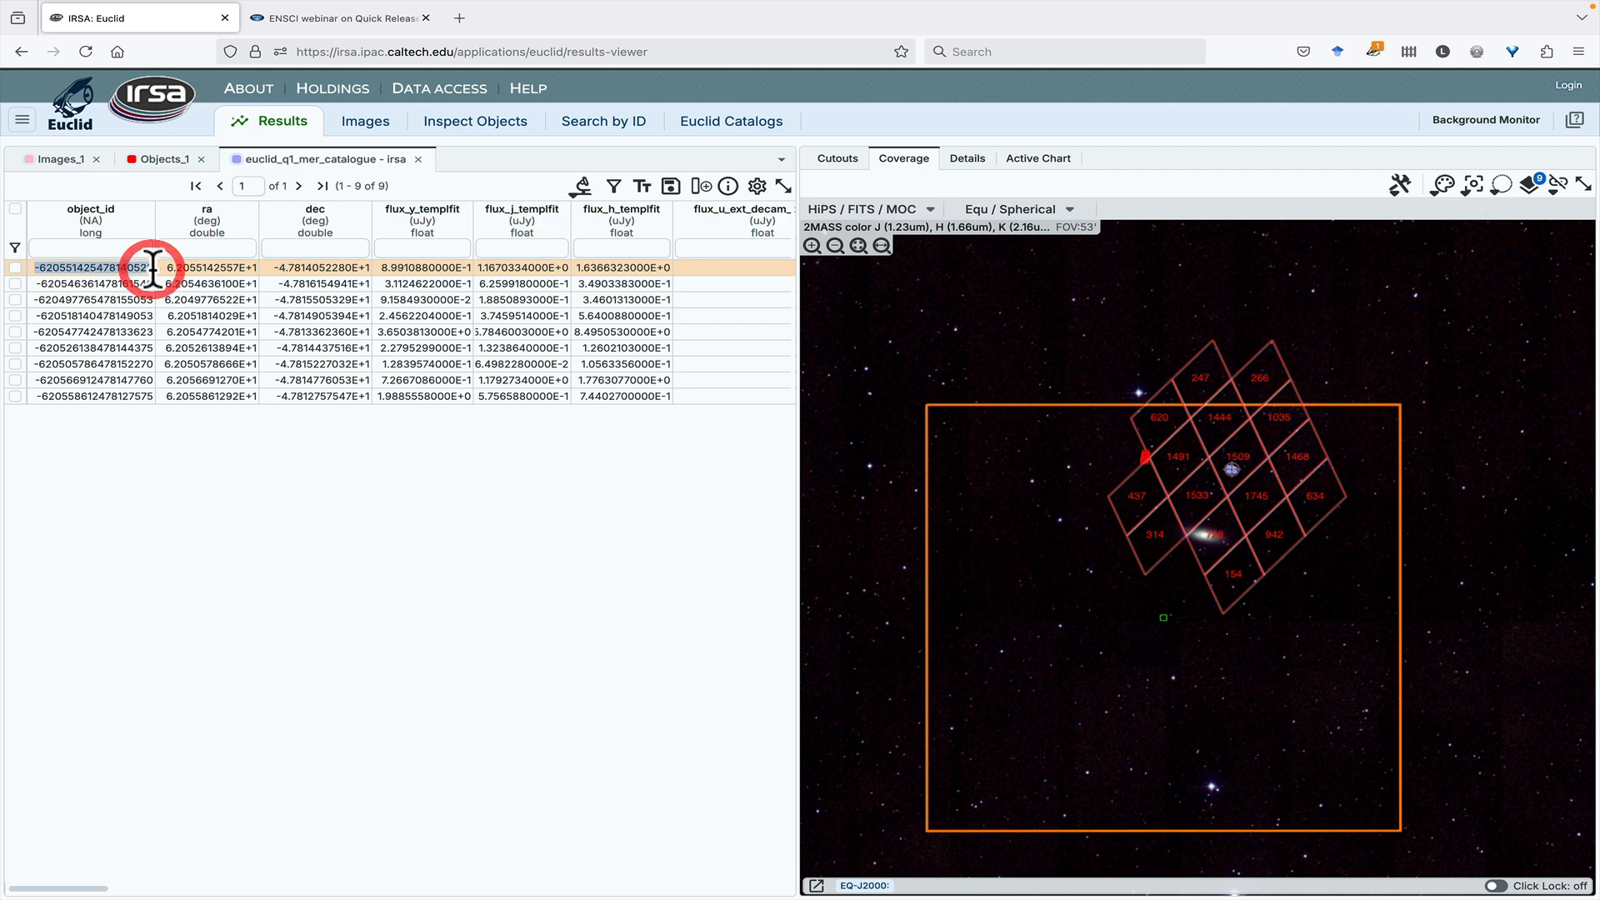
pyautogui.click(731, 133)
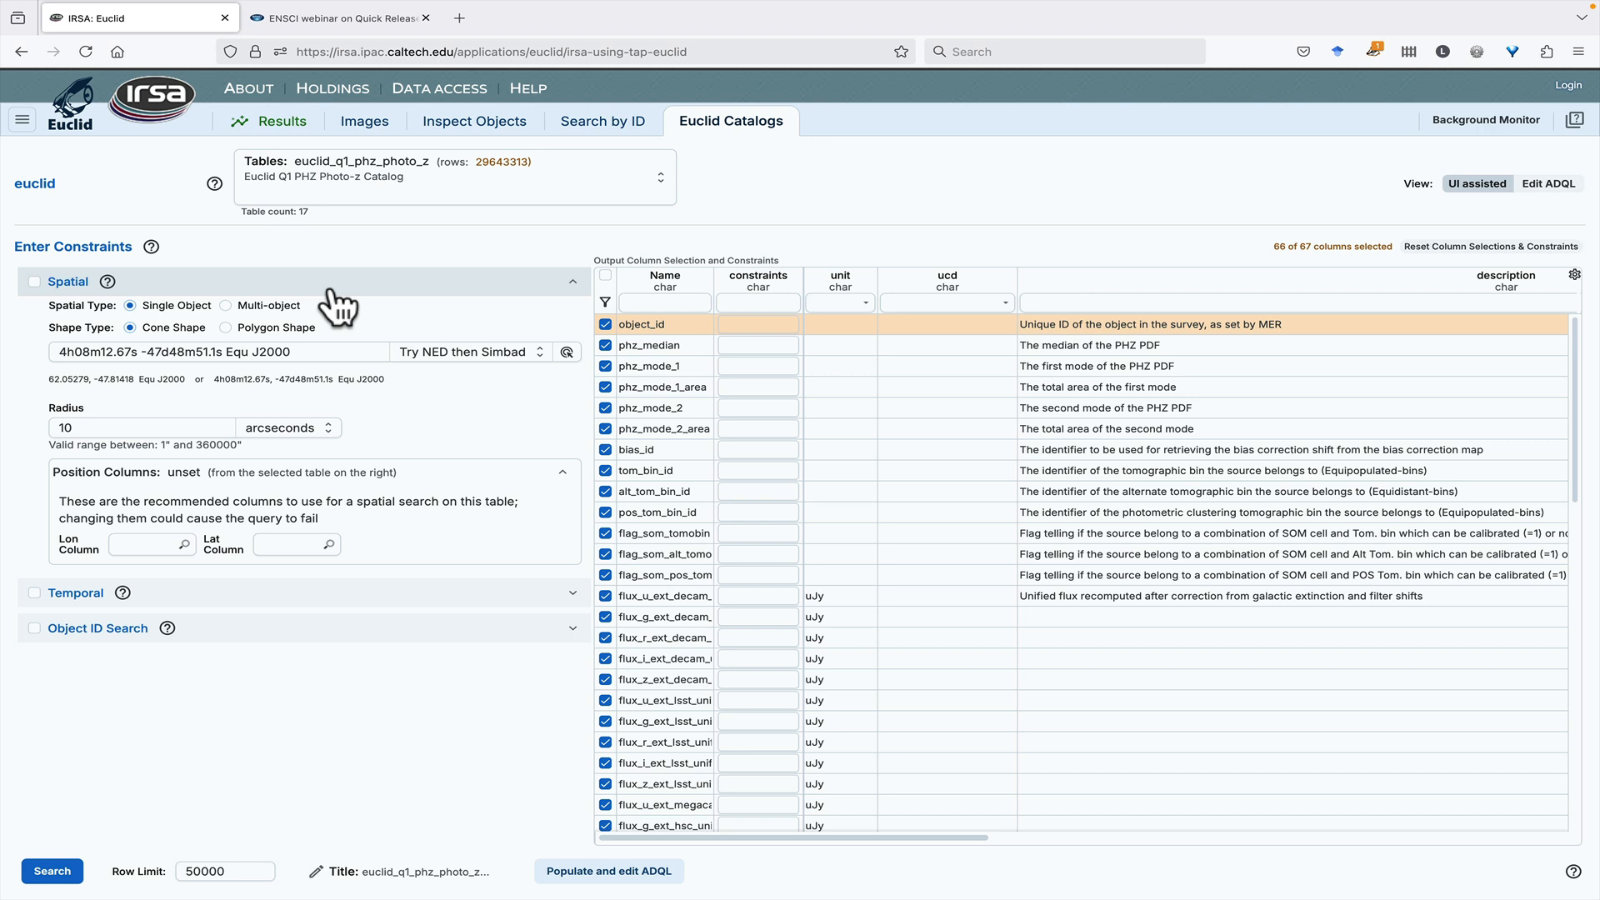
pyautogui.click(332, 285)
pyautogui.click(302, 354)
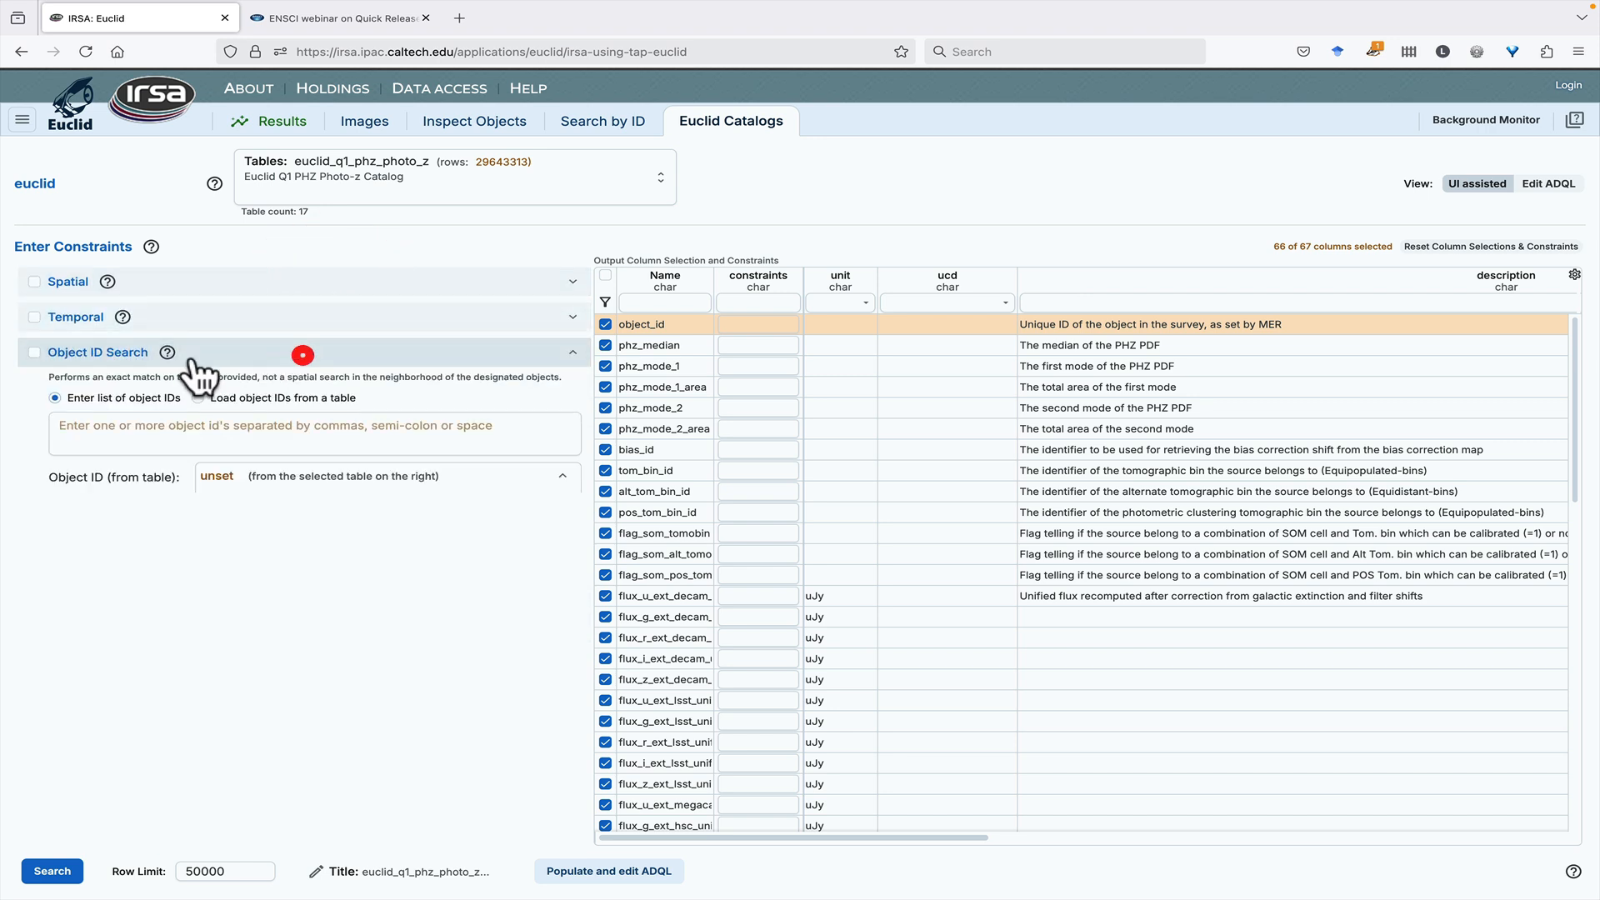
pyautogui.click(34, 354)
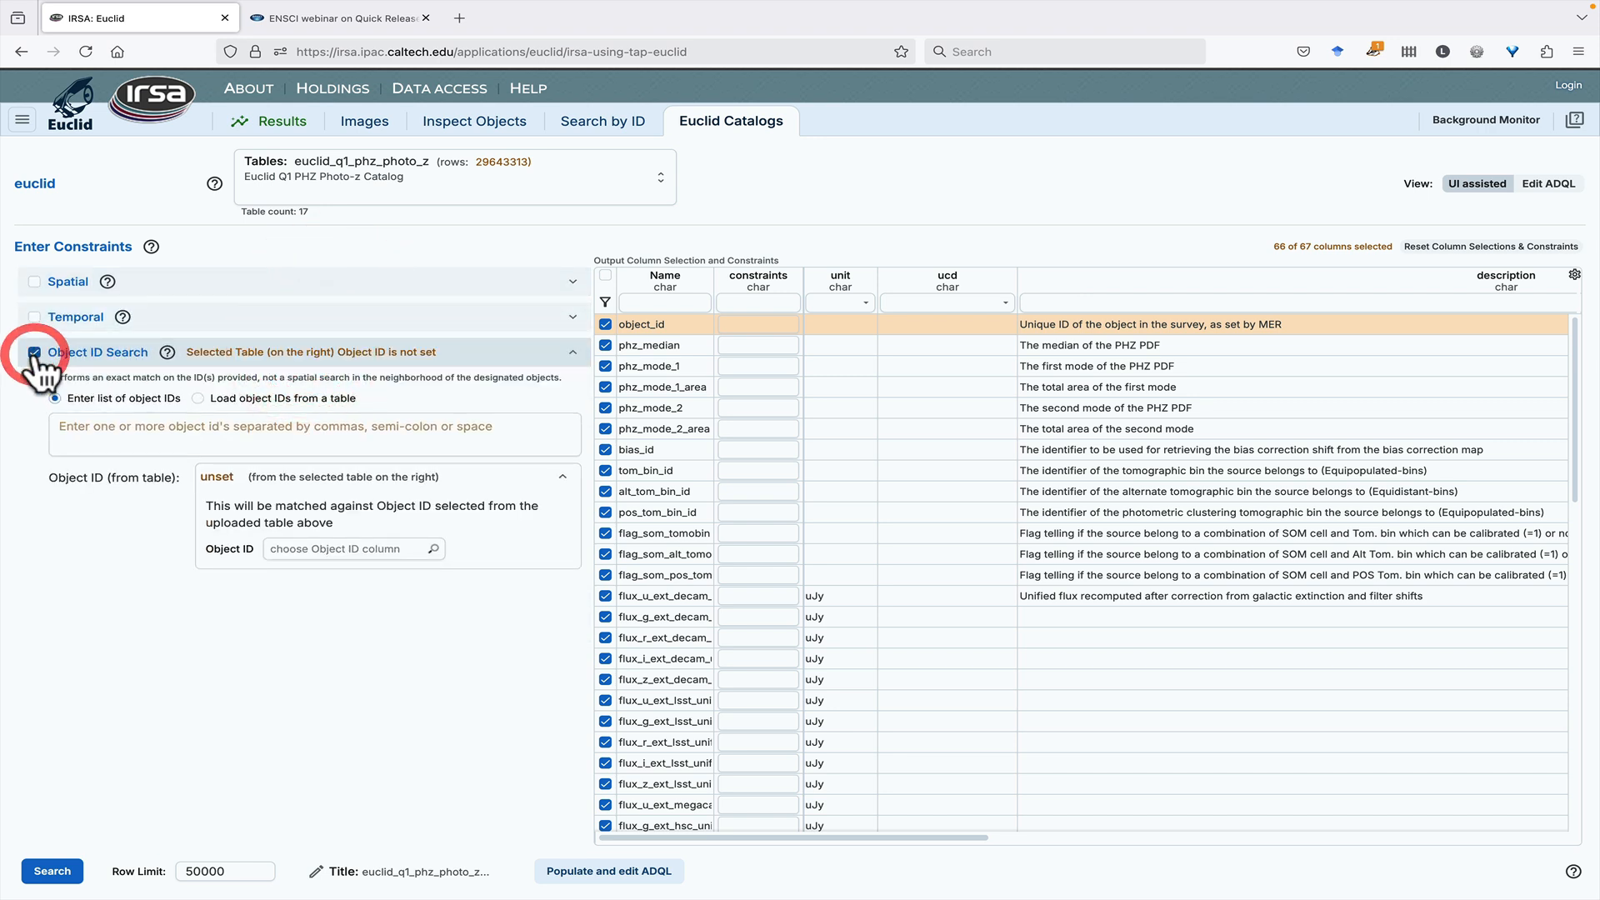
pyautogui.click(90, 423)
pyautogui.hotkey('ctrl', 'v')
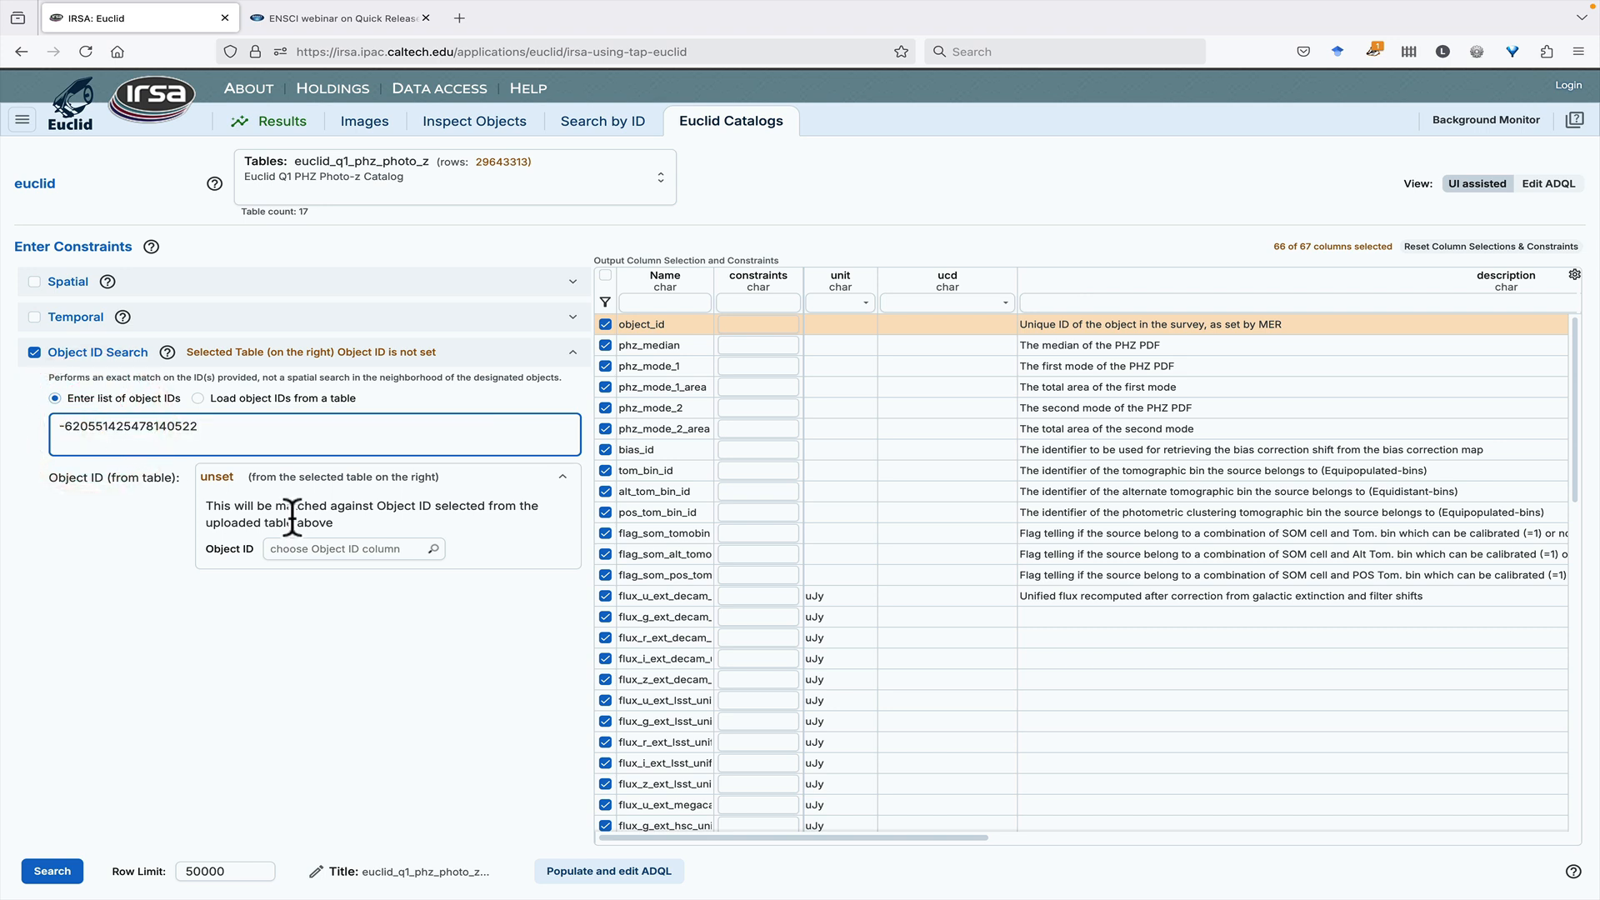
# - Match the entered ID against the object_id column and run the photo-z catalog search
pyautogui.click(333, 548)
pyautogui.click(327, 578)
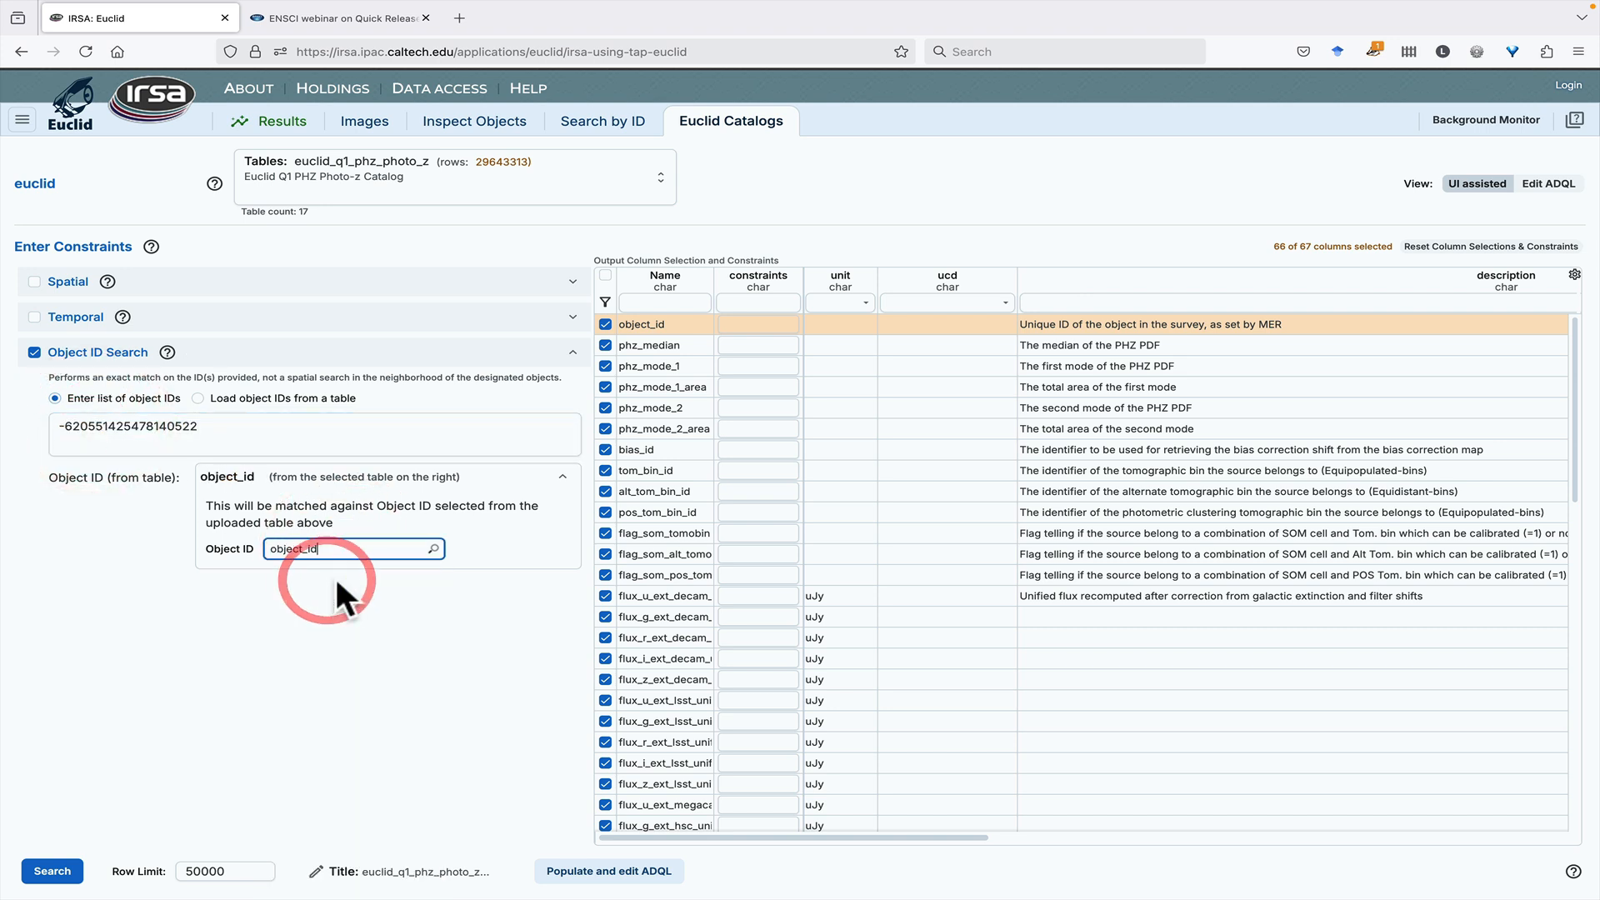
pyautogui.click(50, 871)
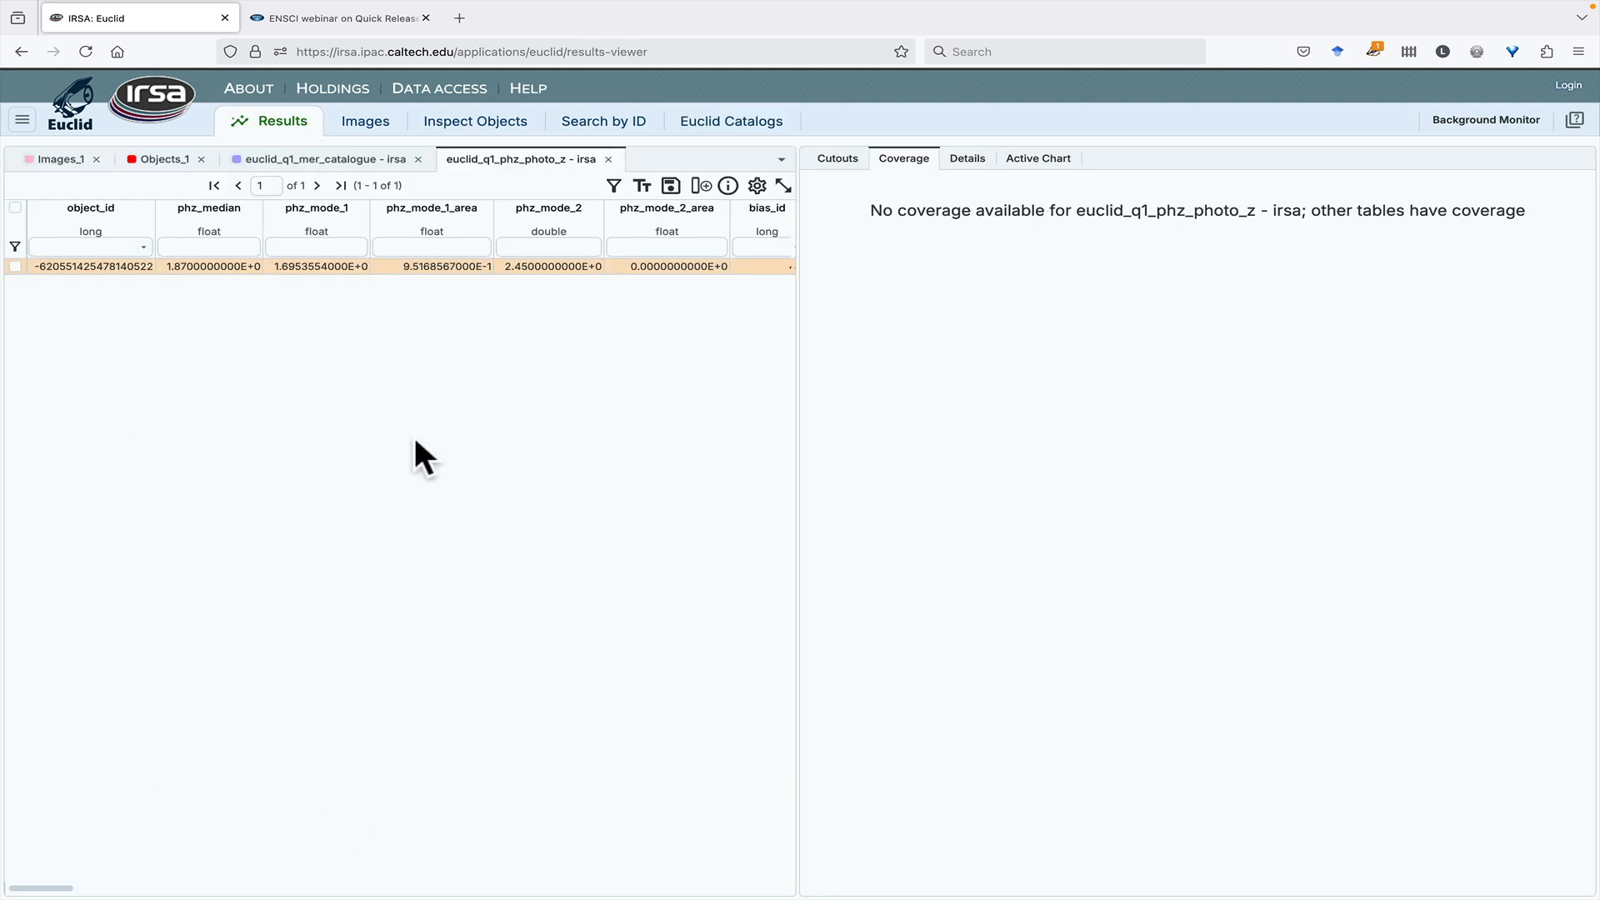
# - Examine the photo-z result row and the names, values and descriptions of all its columns in the details view
pyautogui.click(958, 168)
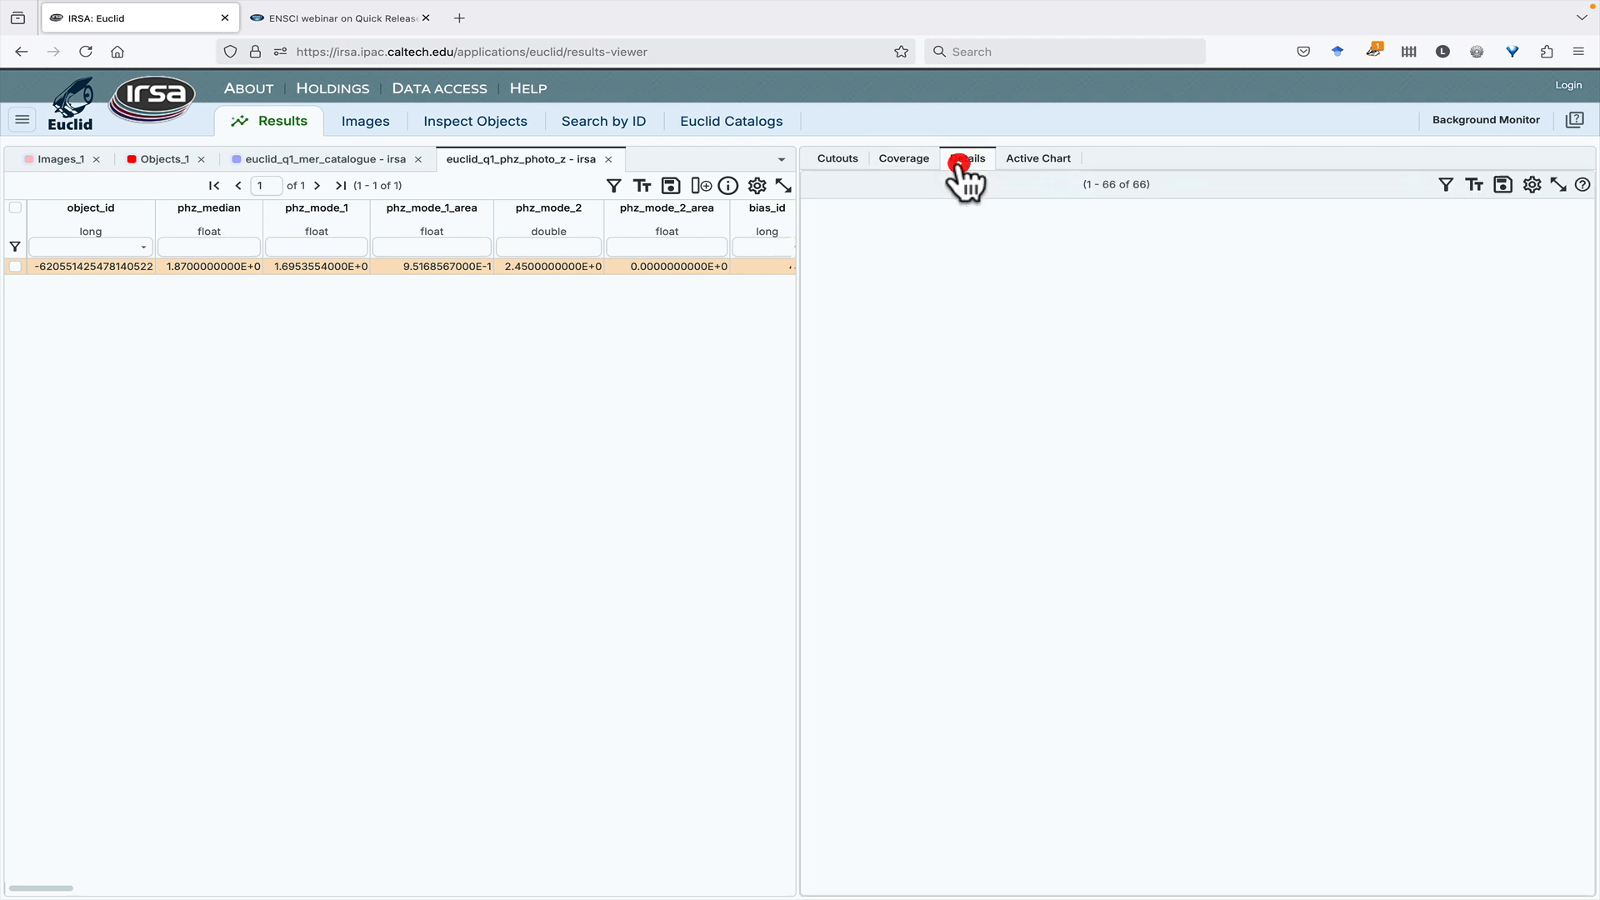
pyautogui.hscroll(3, 575, 293)
pyautogui.hscroll(3, 571, 294)
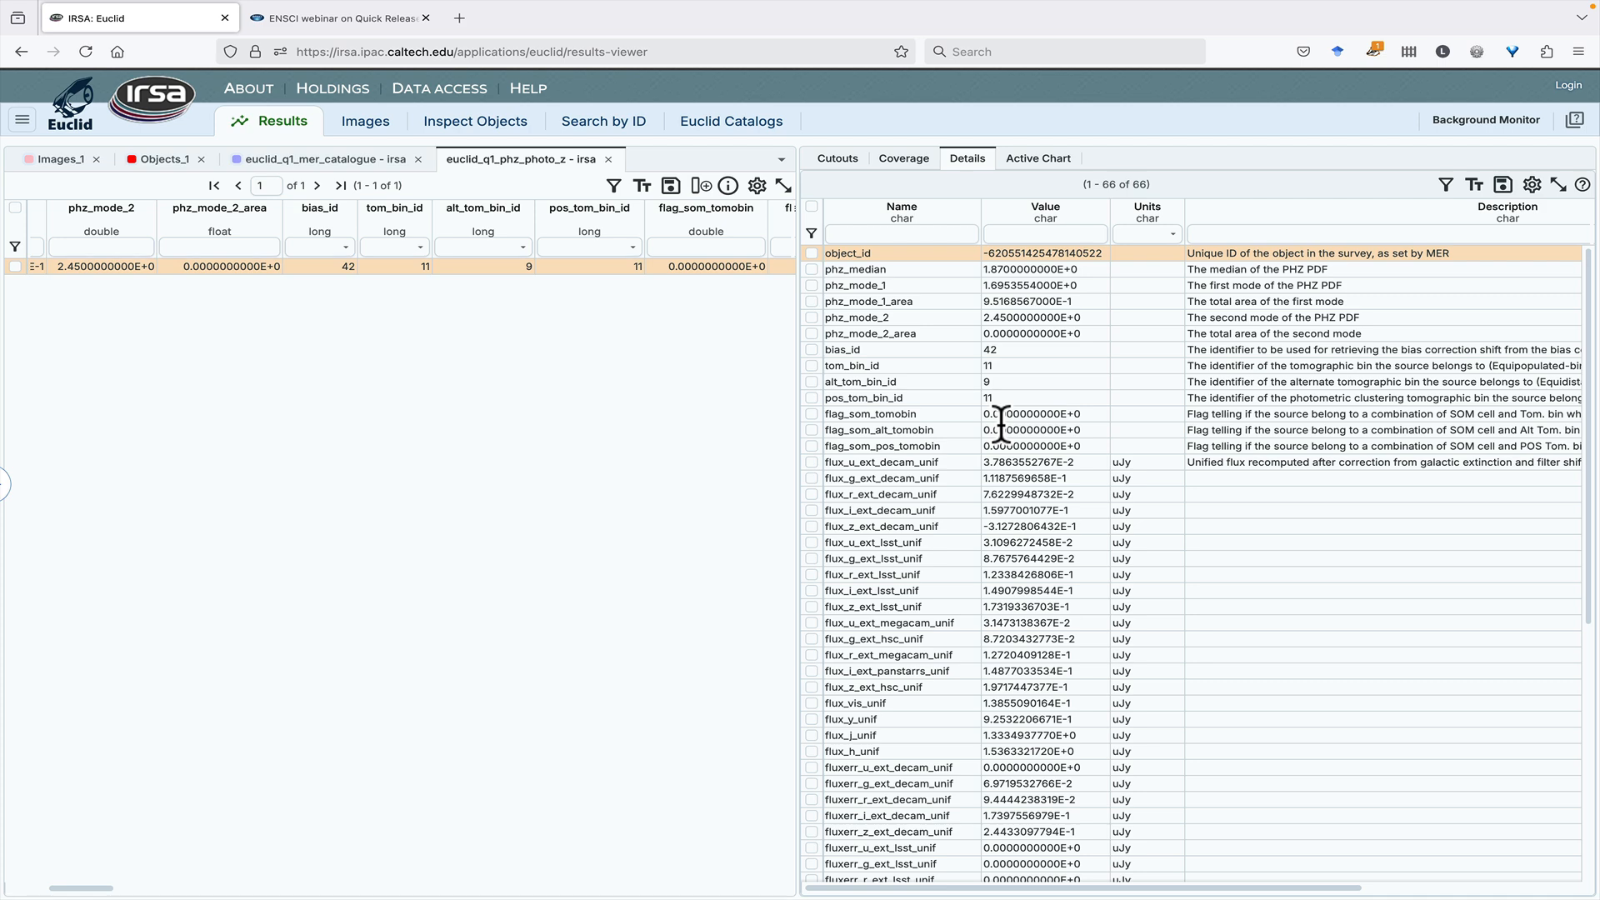
pyautogui.scroll(-5, 1051, 482)
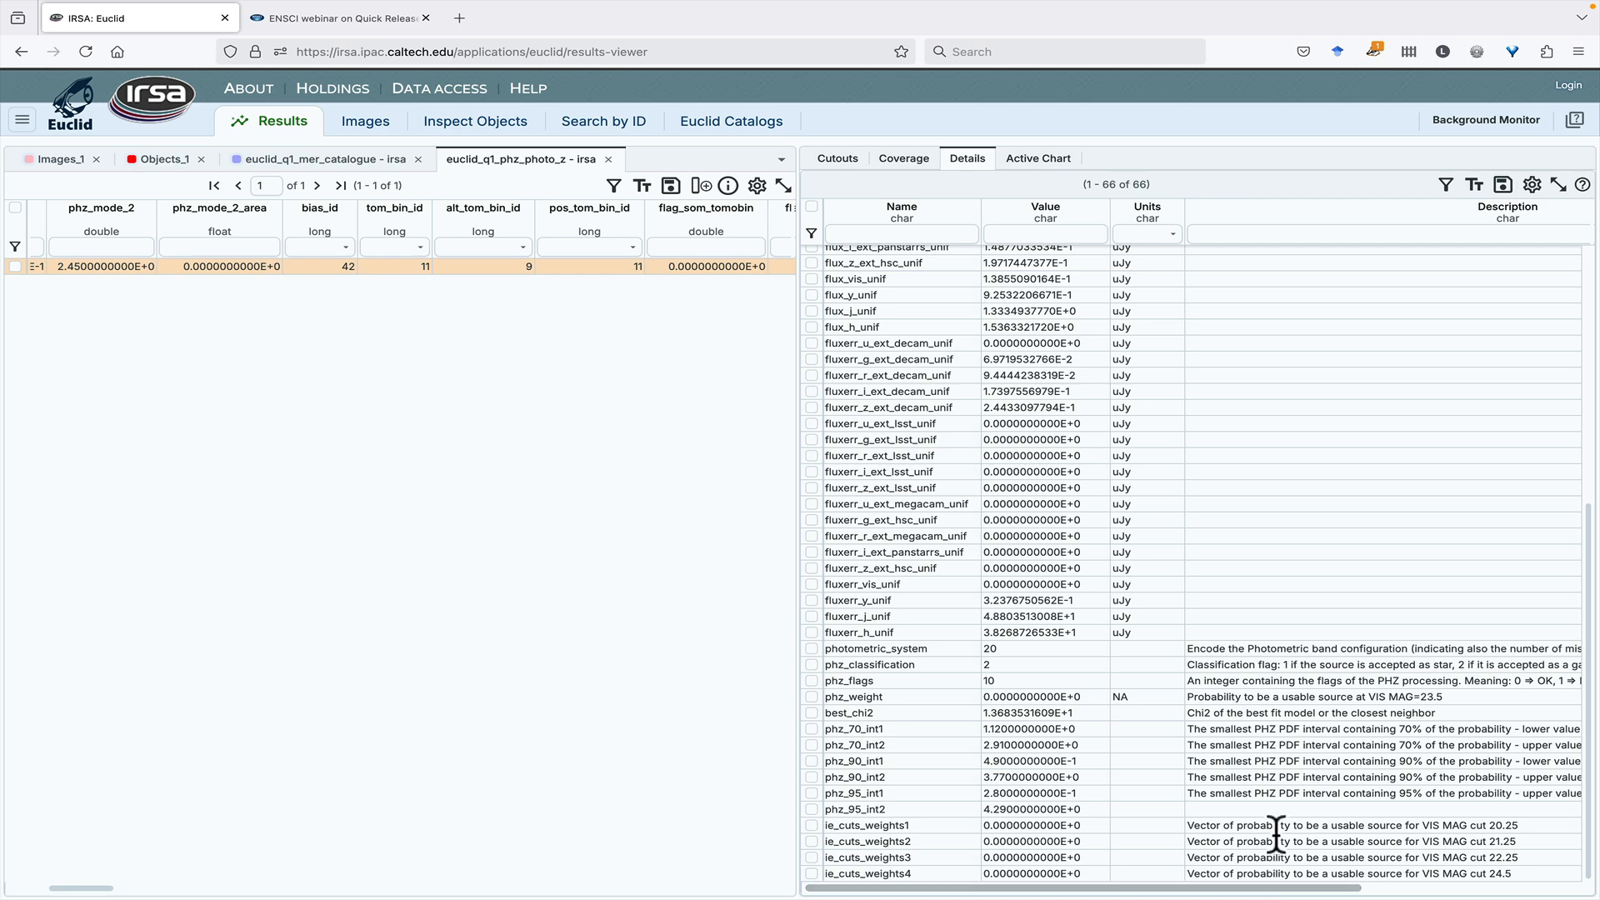
pyautogui.scroll(5, 1198, 681)
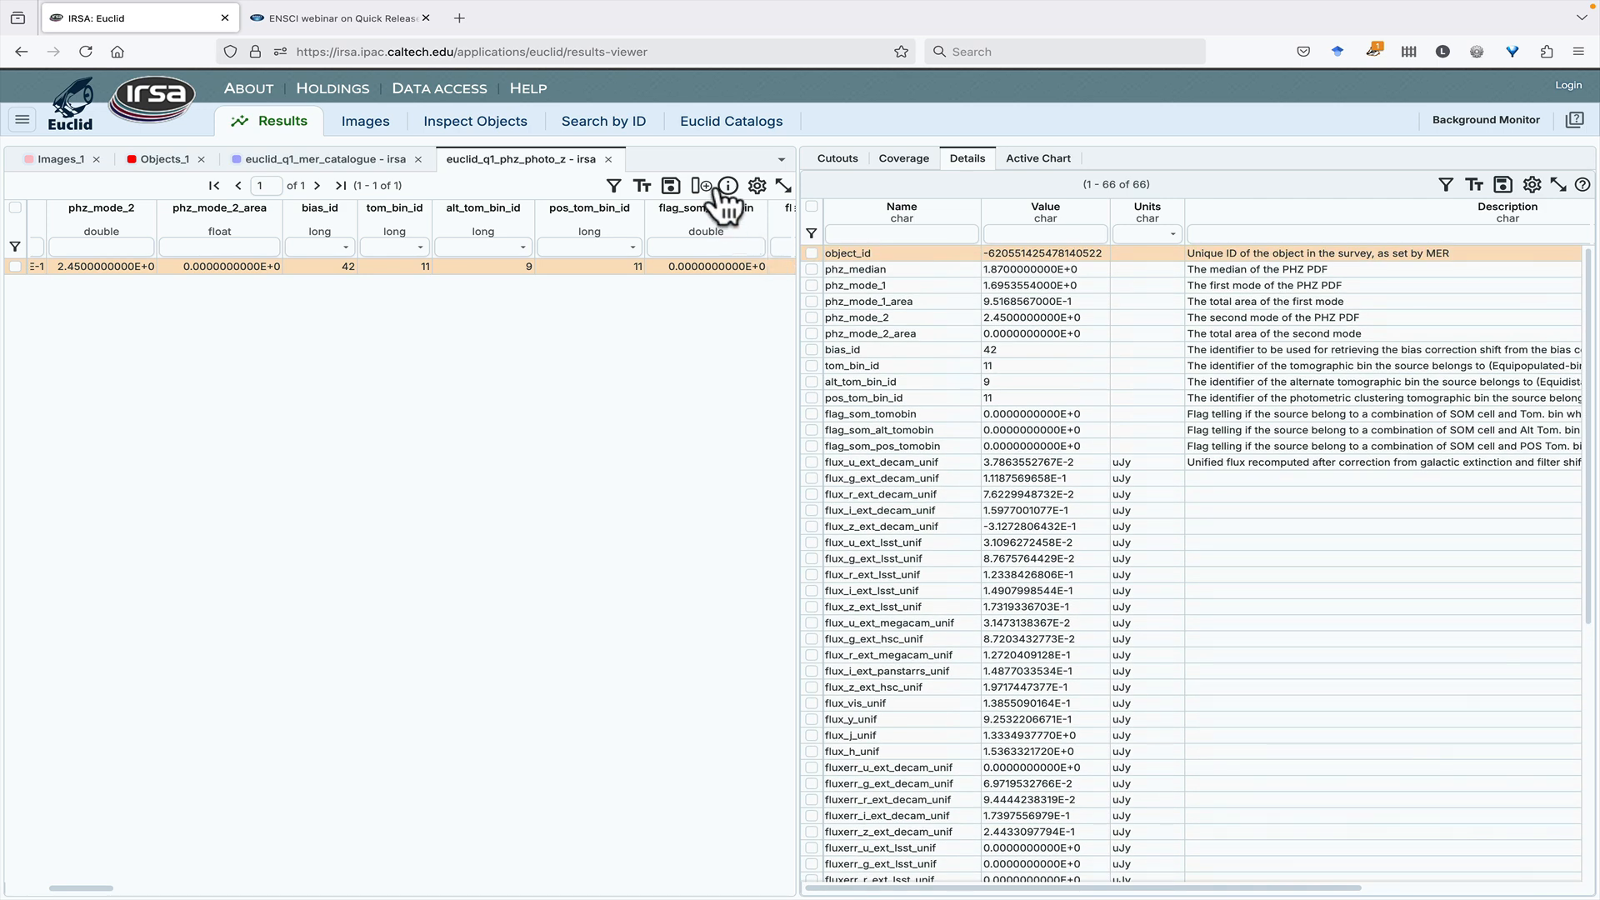
# - Set the Object ID Search to load object IDs from a table, and review the MER catalog results as the source
pyautogui.click(716, 135)
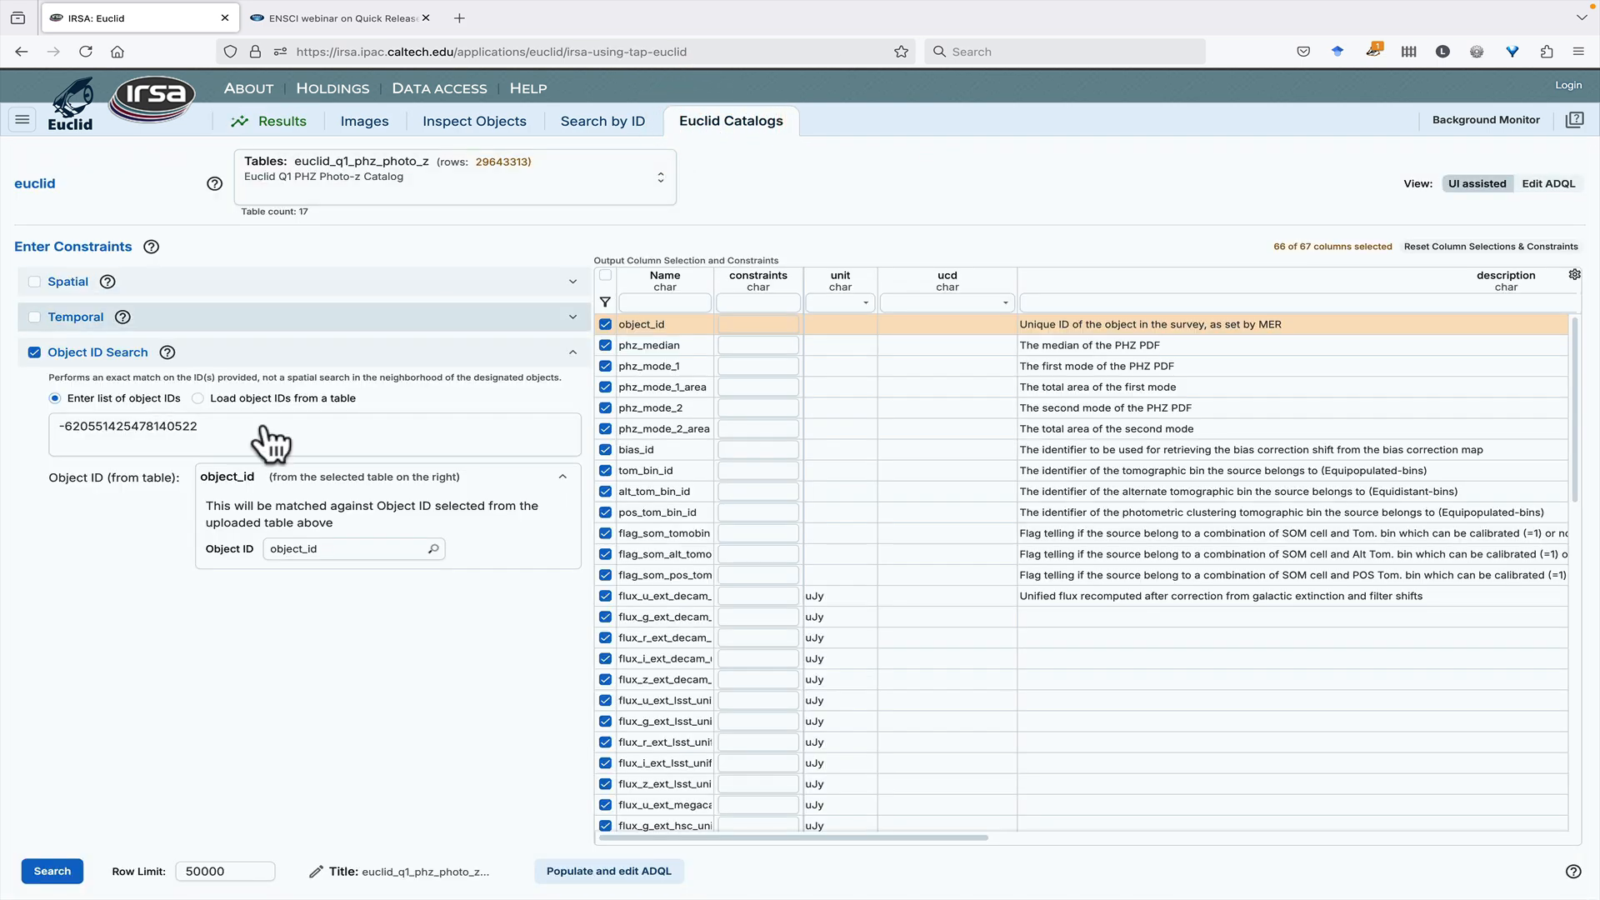
pyautogui.click(197, 399)
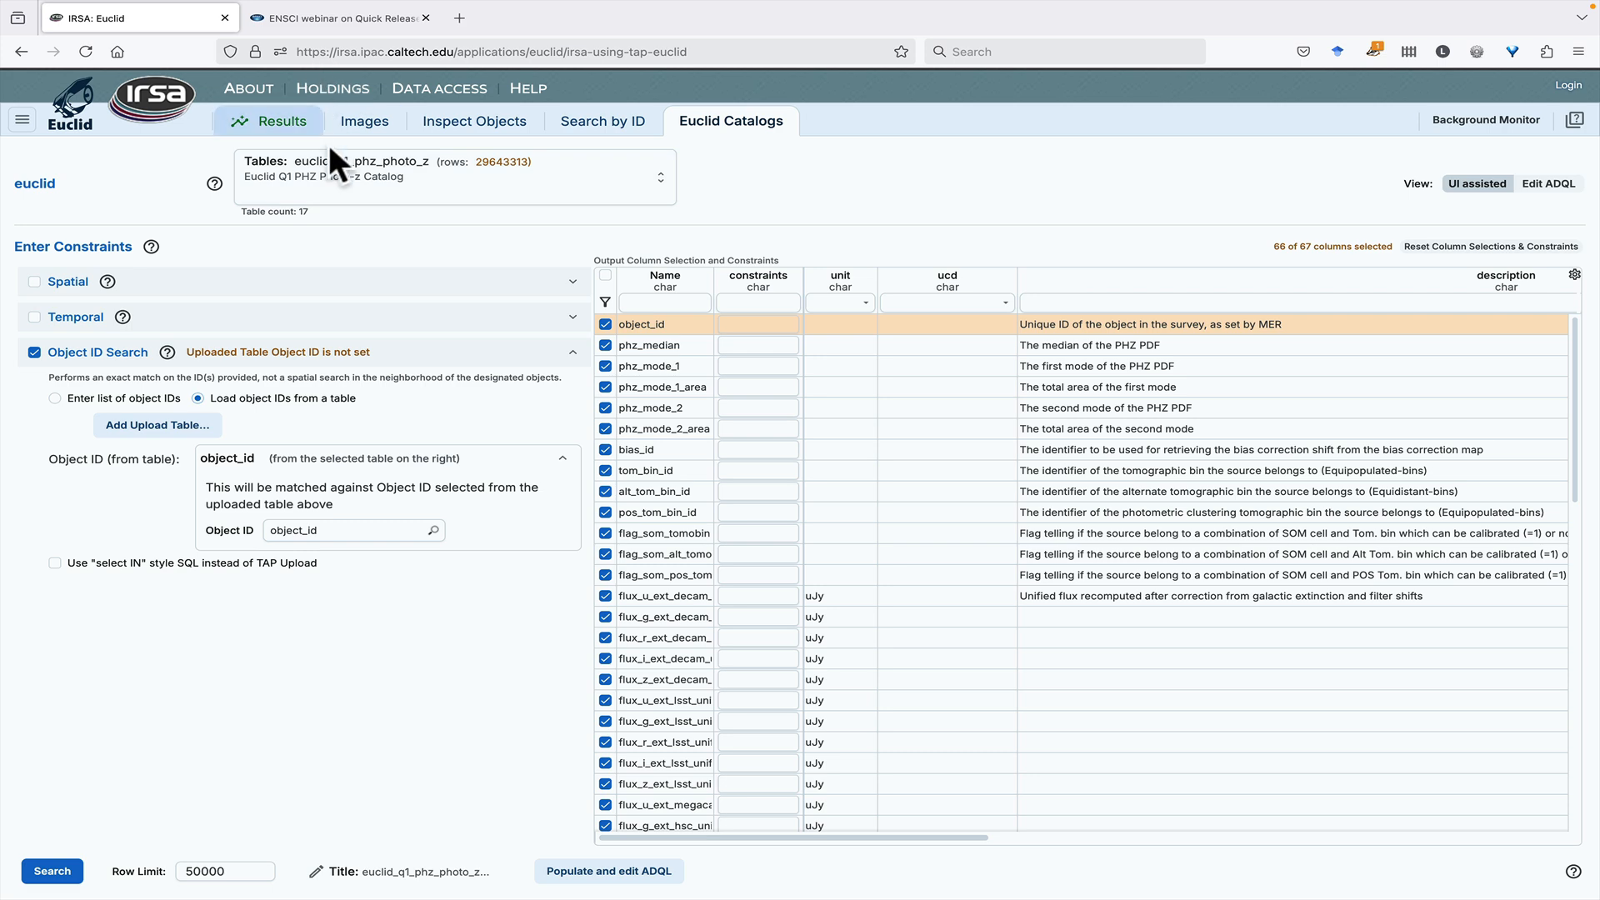
pyautogui.click(268, 123)
pyautogui.click(302, 165)
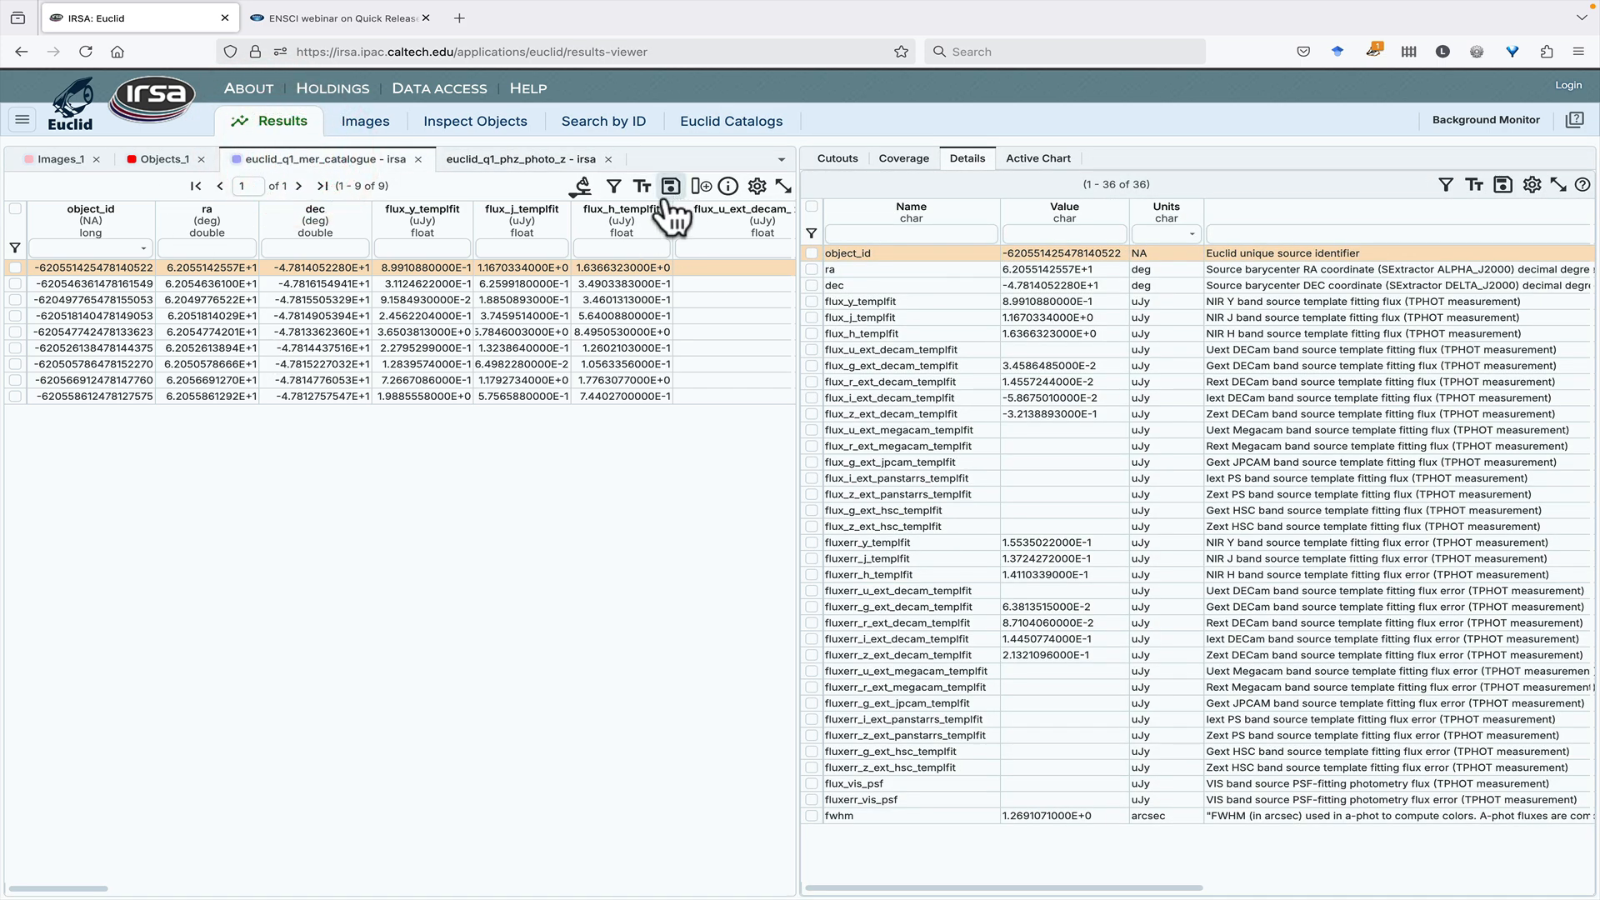
# - Load the existing euclid_q1_mer_catalogue - irsa results table as the source of object IDs for the photo-z search
pyautogui.click(714, 125)
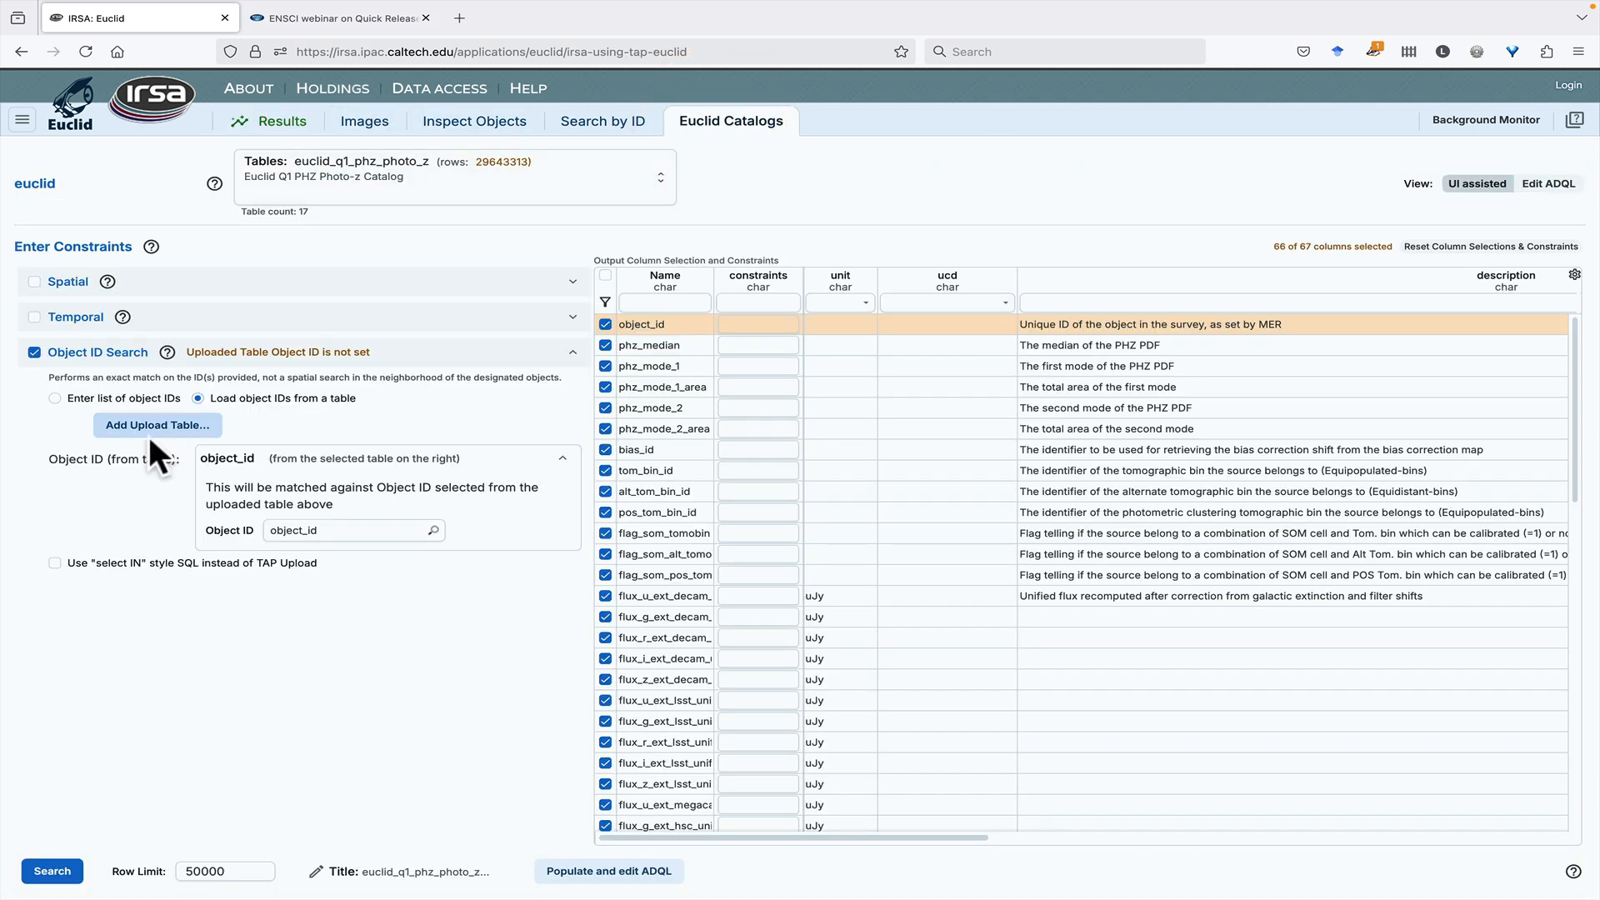
pyautogui.click(154, 427)
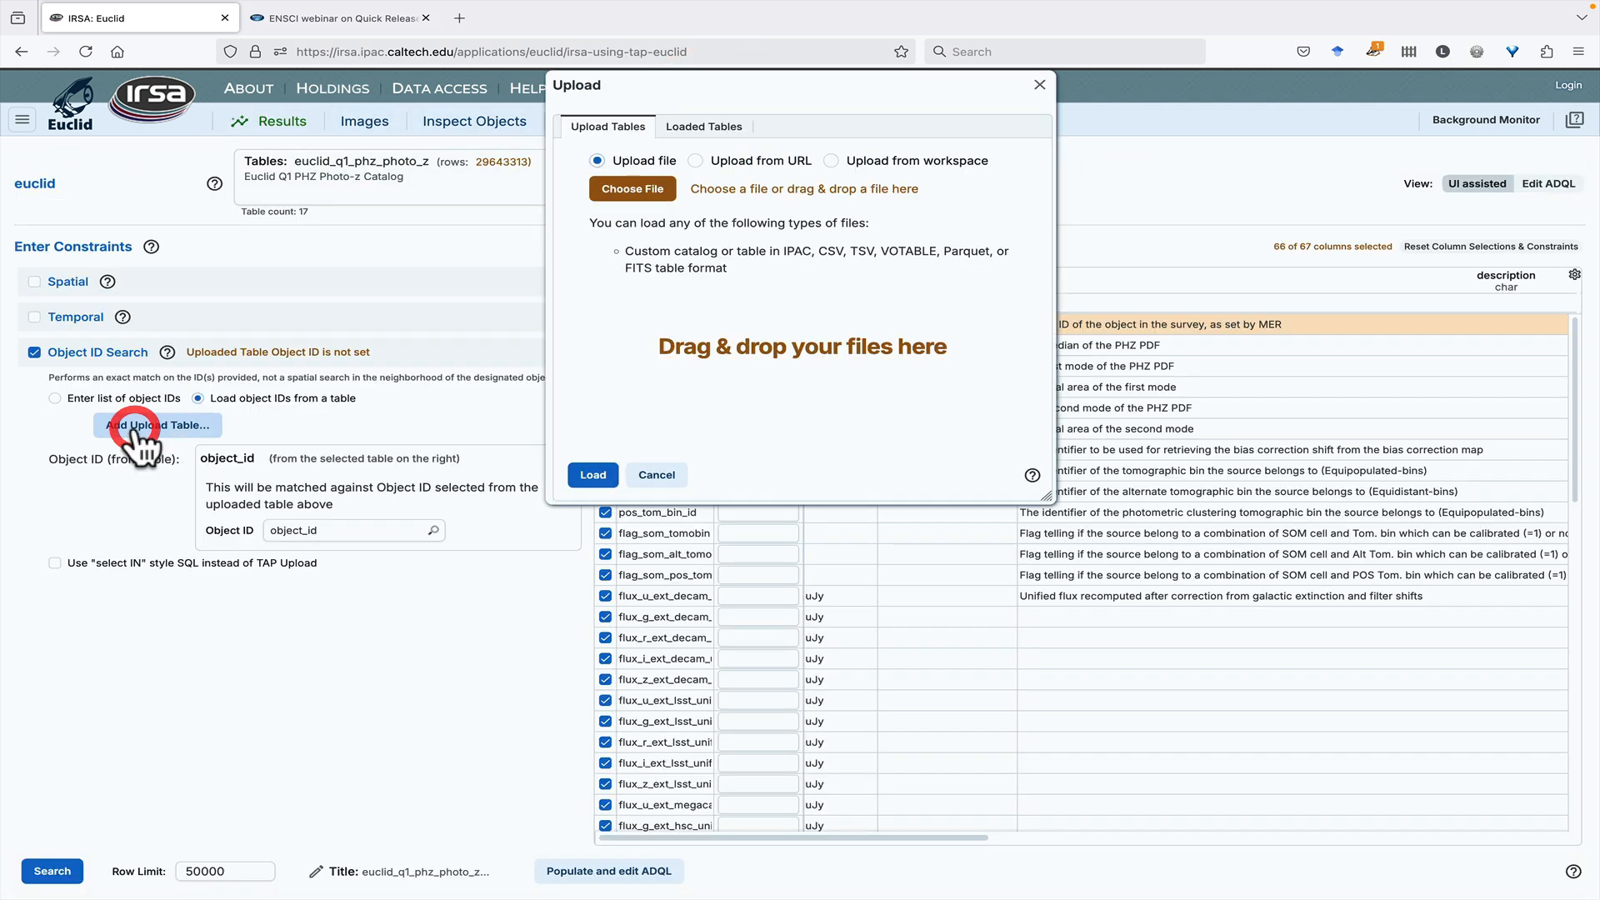
pyautogui.click(707, 138)
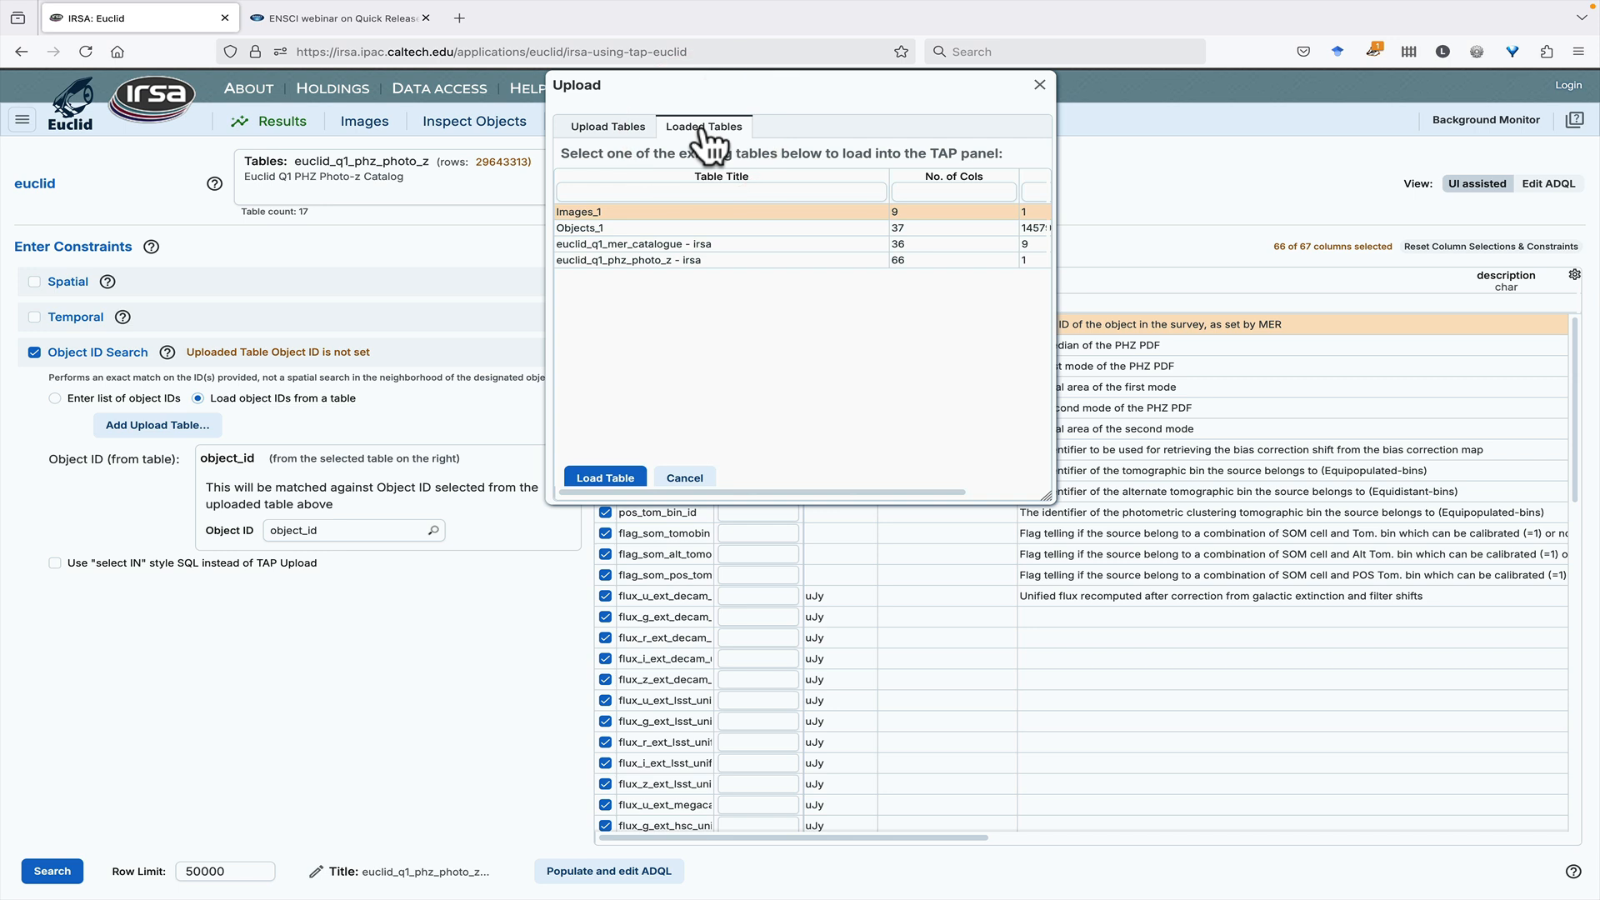
pyautogui.click(648, 244)
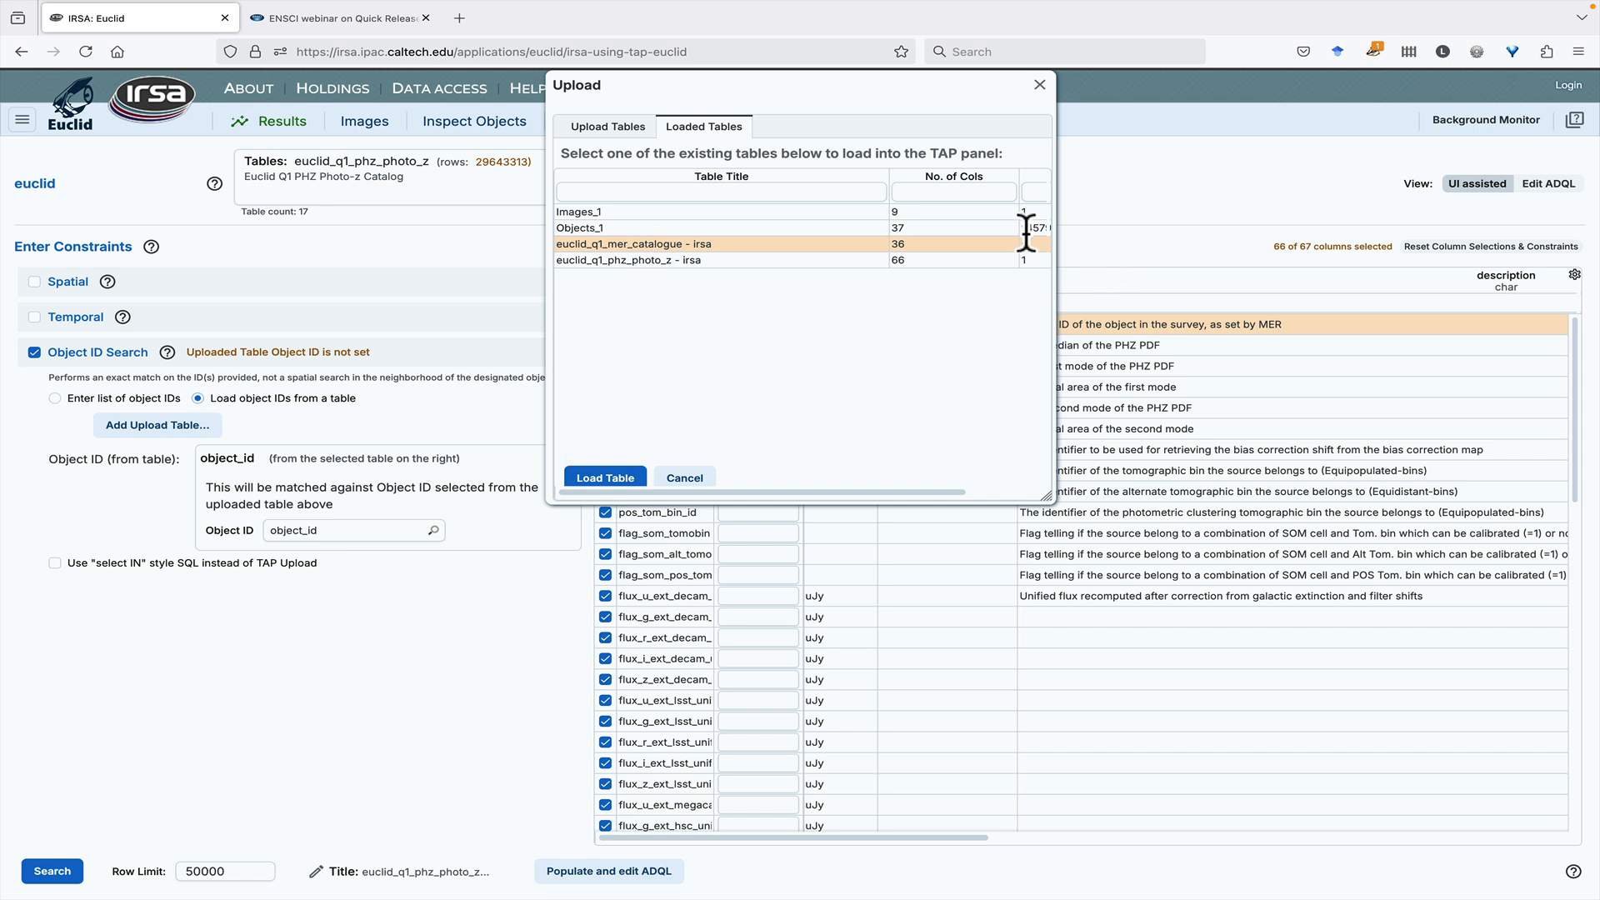
pyautogui.hscroll(3, 980, 237)
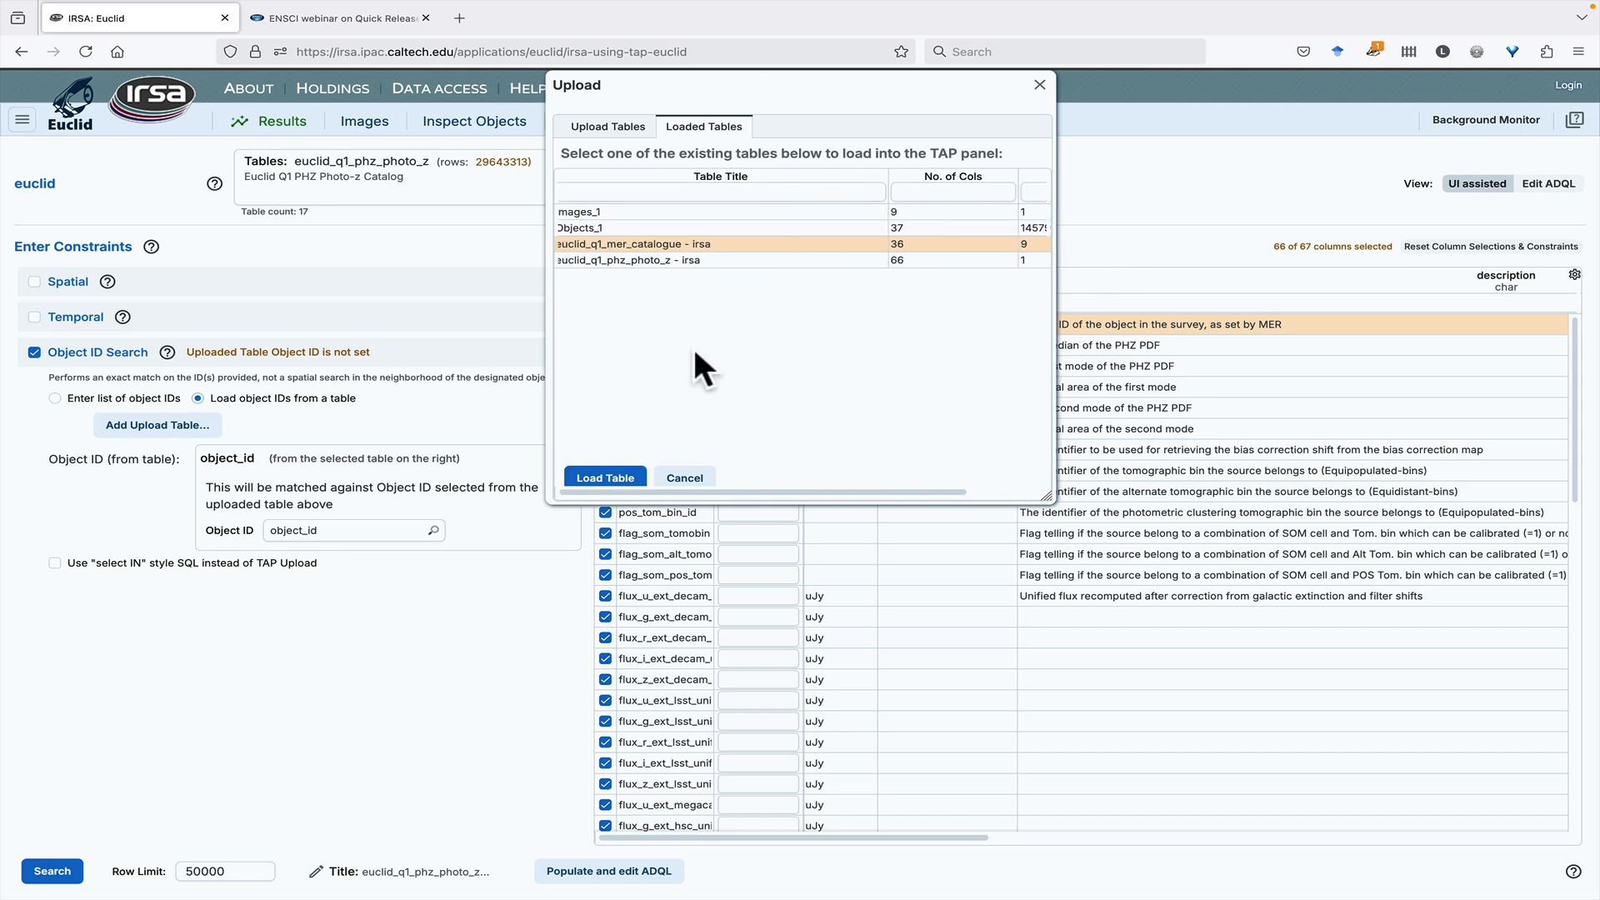
pyautogui.click(605, 478)
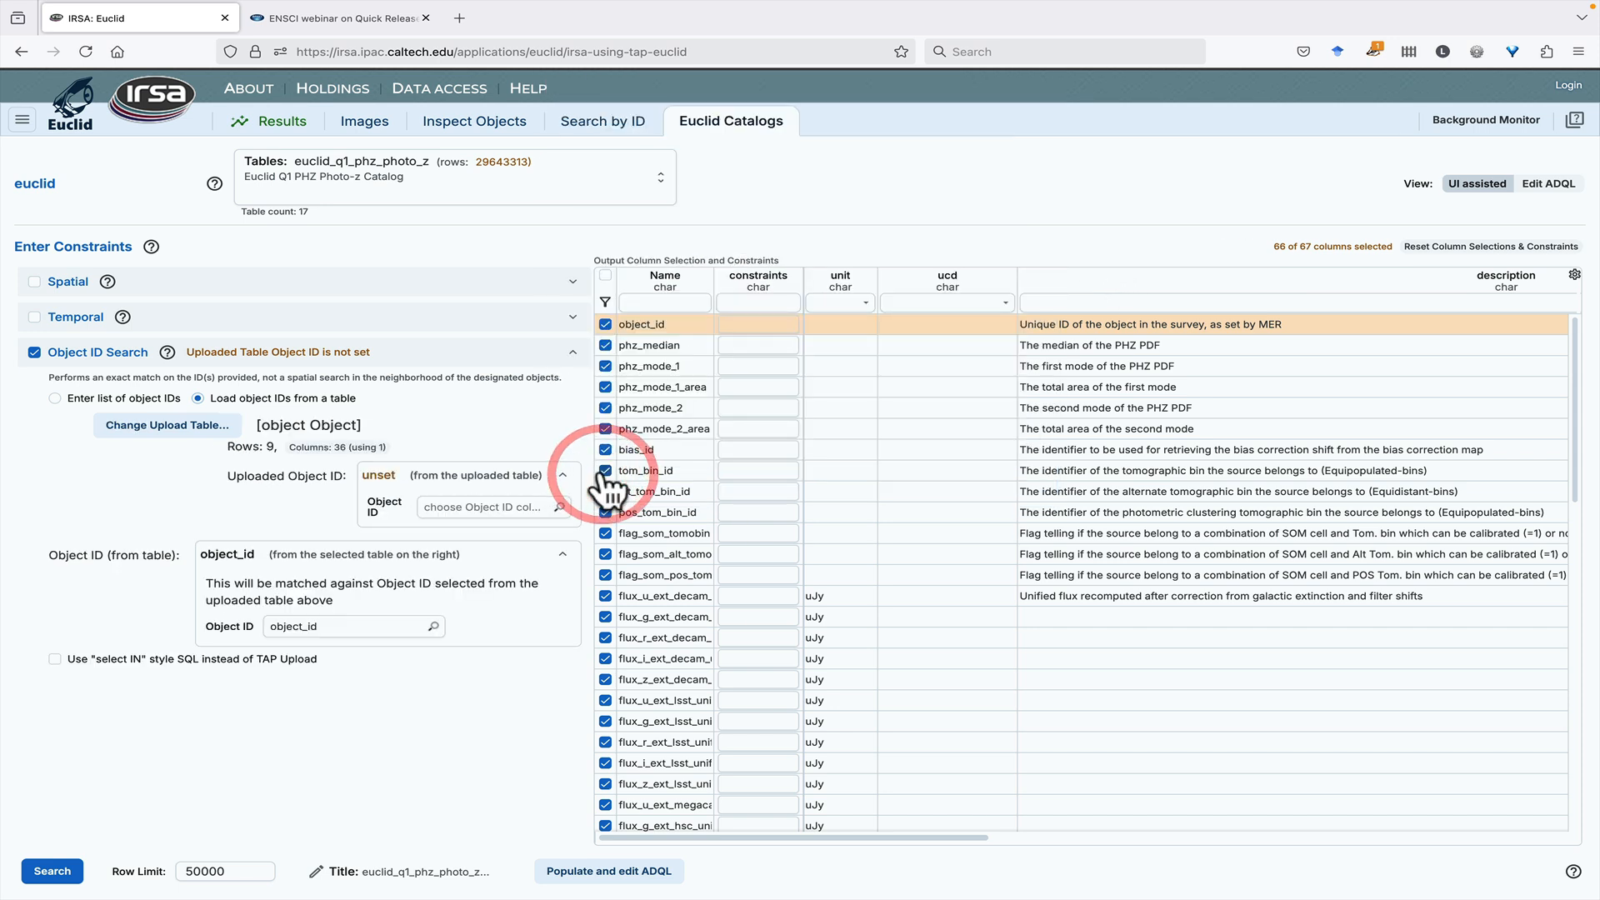
pyautogui.click(445, 507)
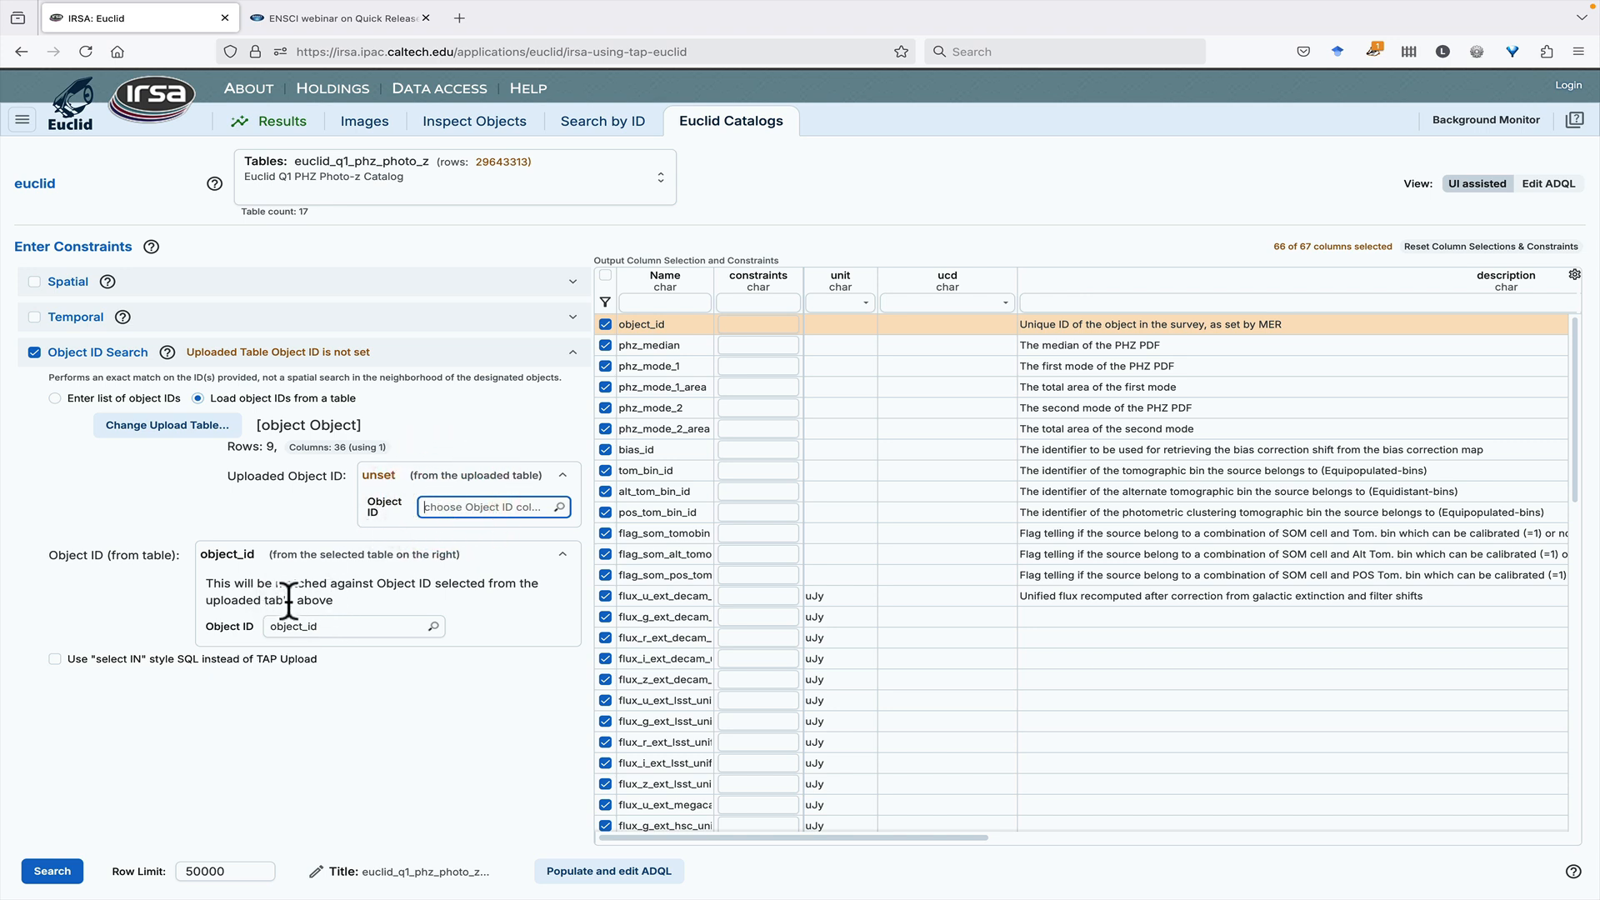
pyautogui.click(69, 871)
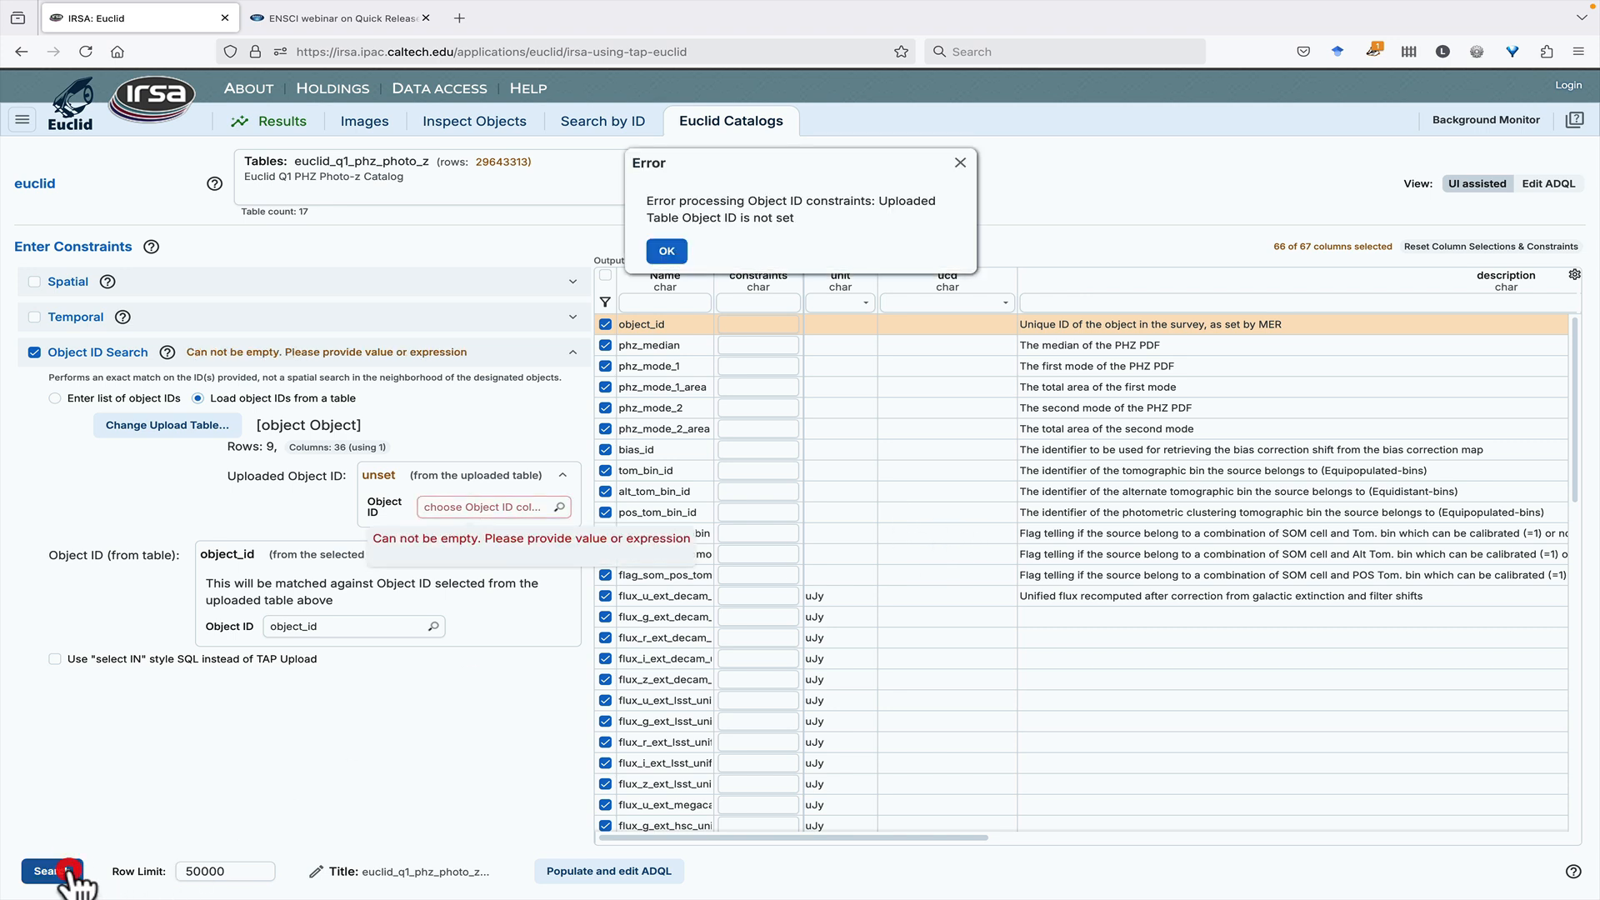
pyautogui.click(668, 259)
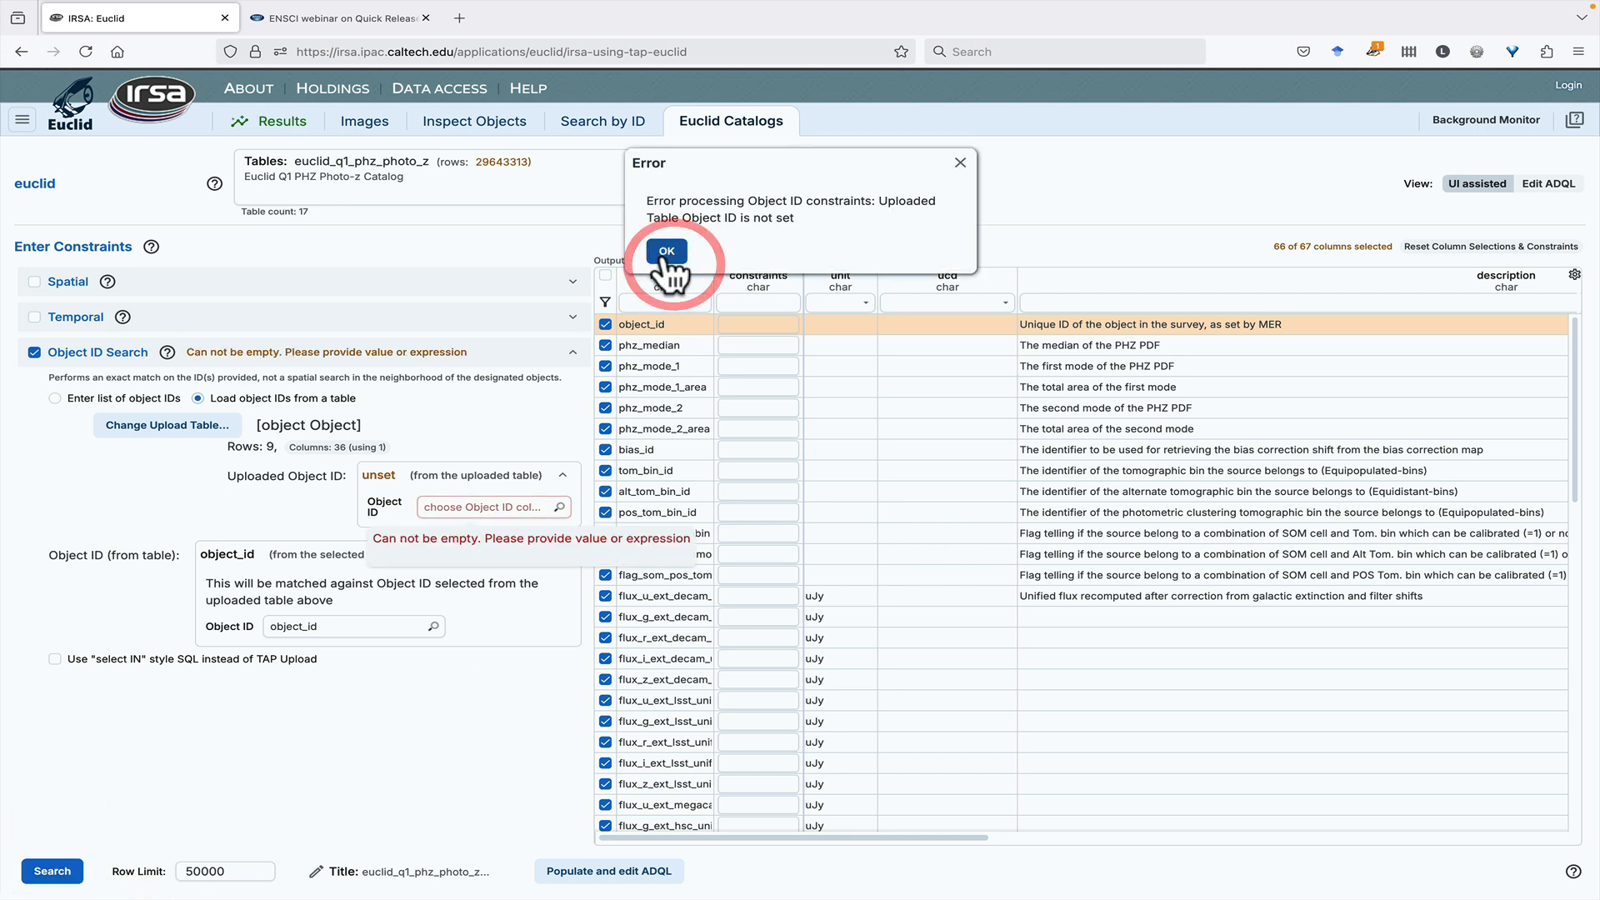
# - Use object_id as the uploaded table's ID column, run the photo-z search, and compare the results with the MER catalog table
pyautogui.click(472, 508)
pyautogui.click(464, 537)
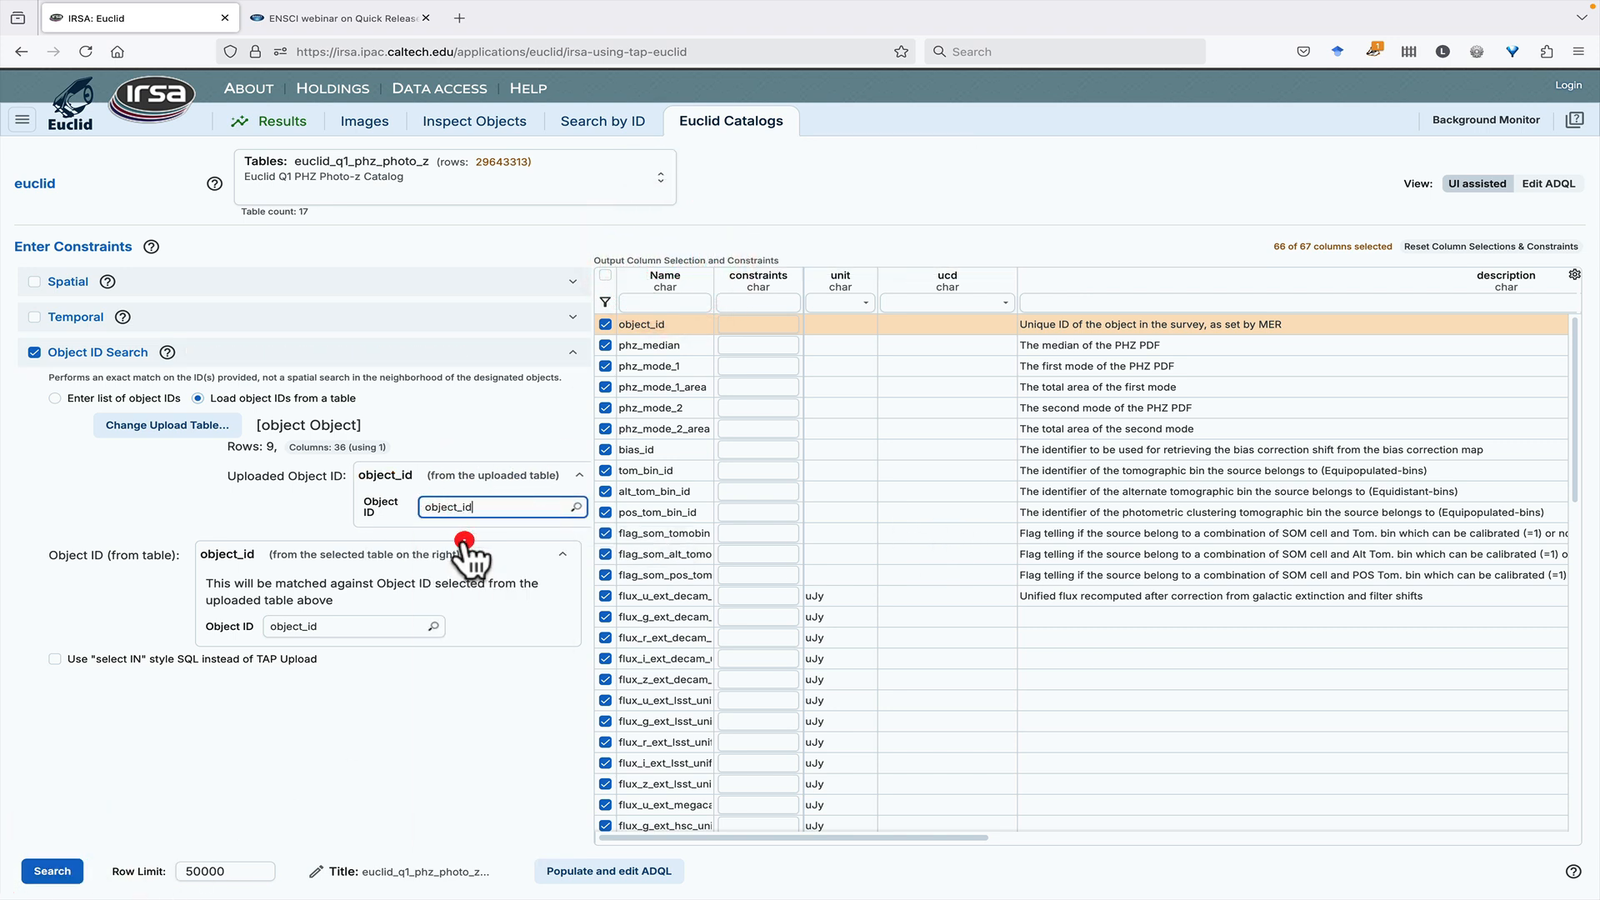
pyautogui.click(42, 872)
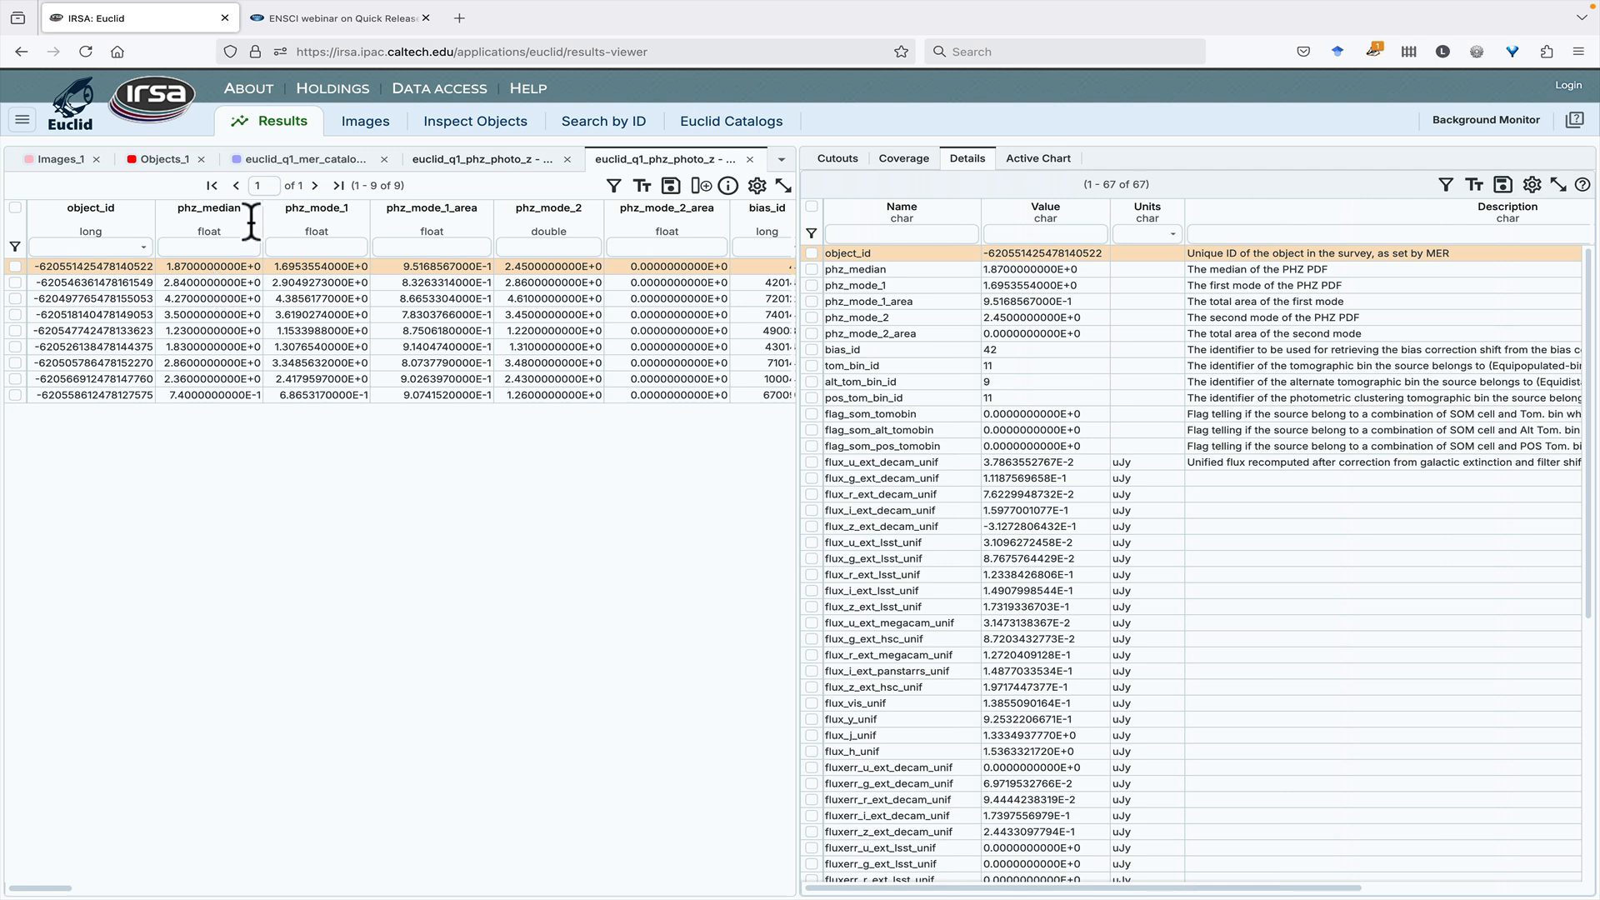
pyautogui.click(316, 160)
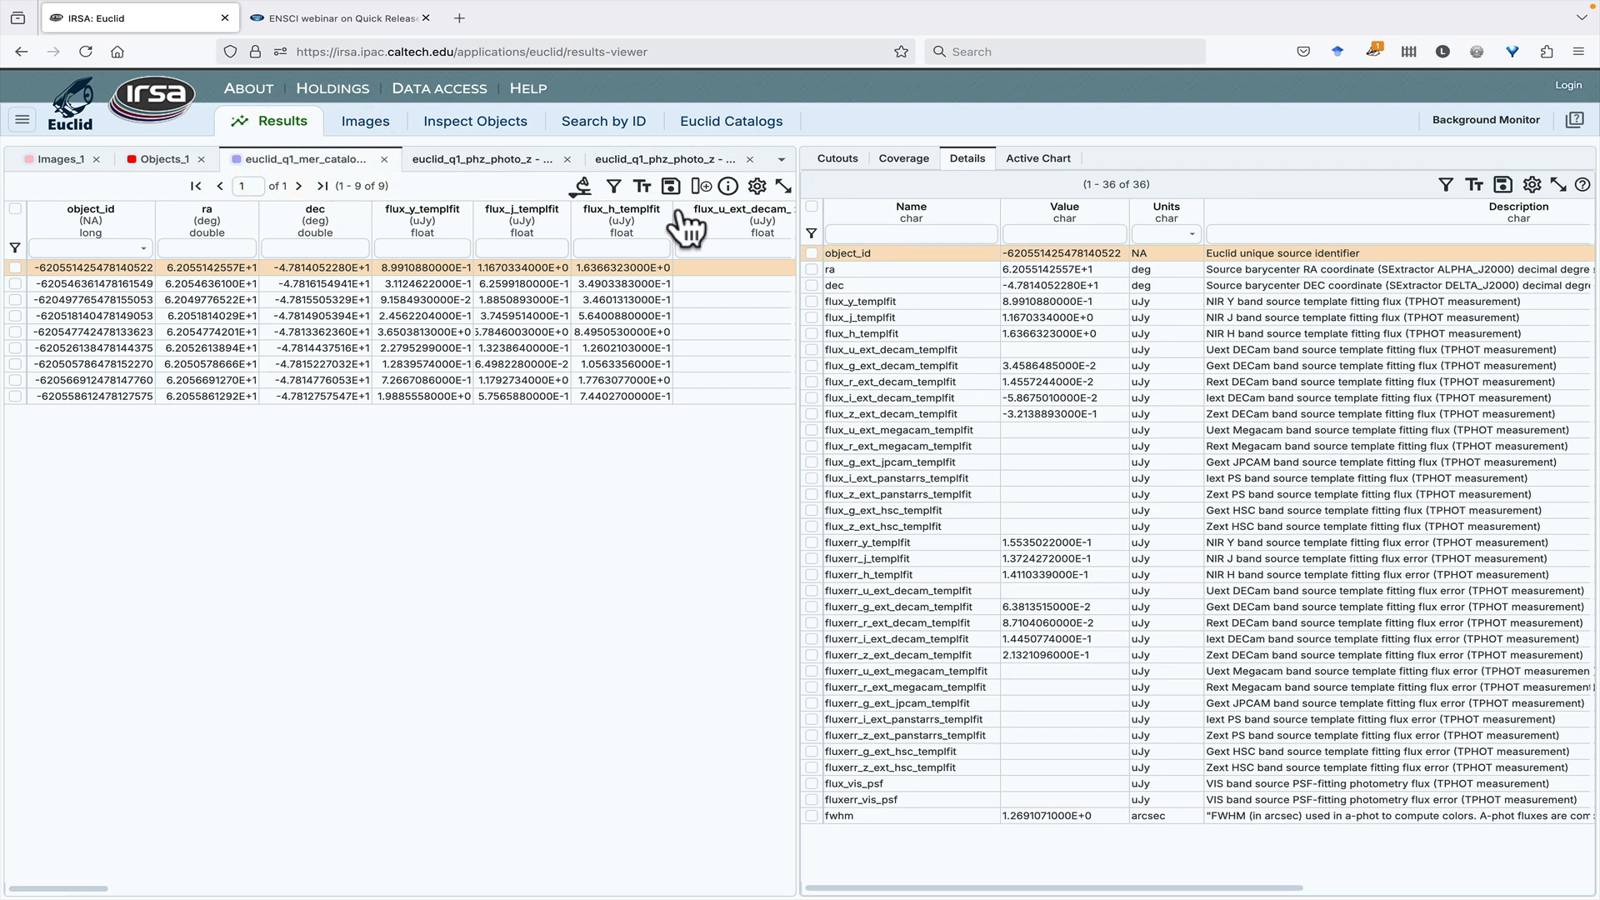
pyautogui.click(644, 158)
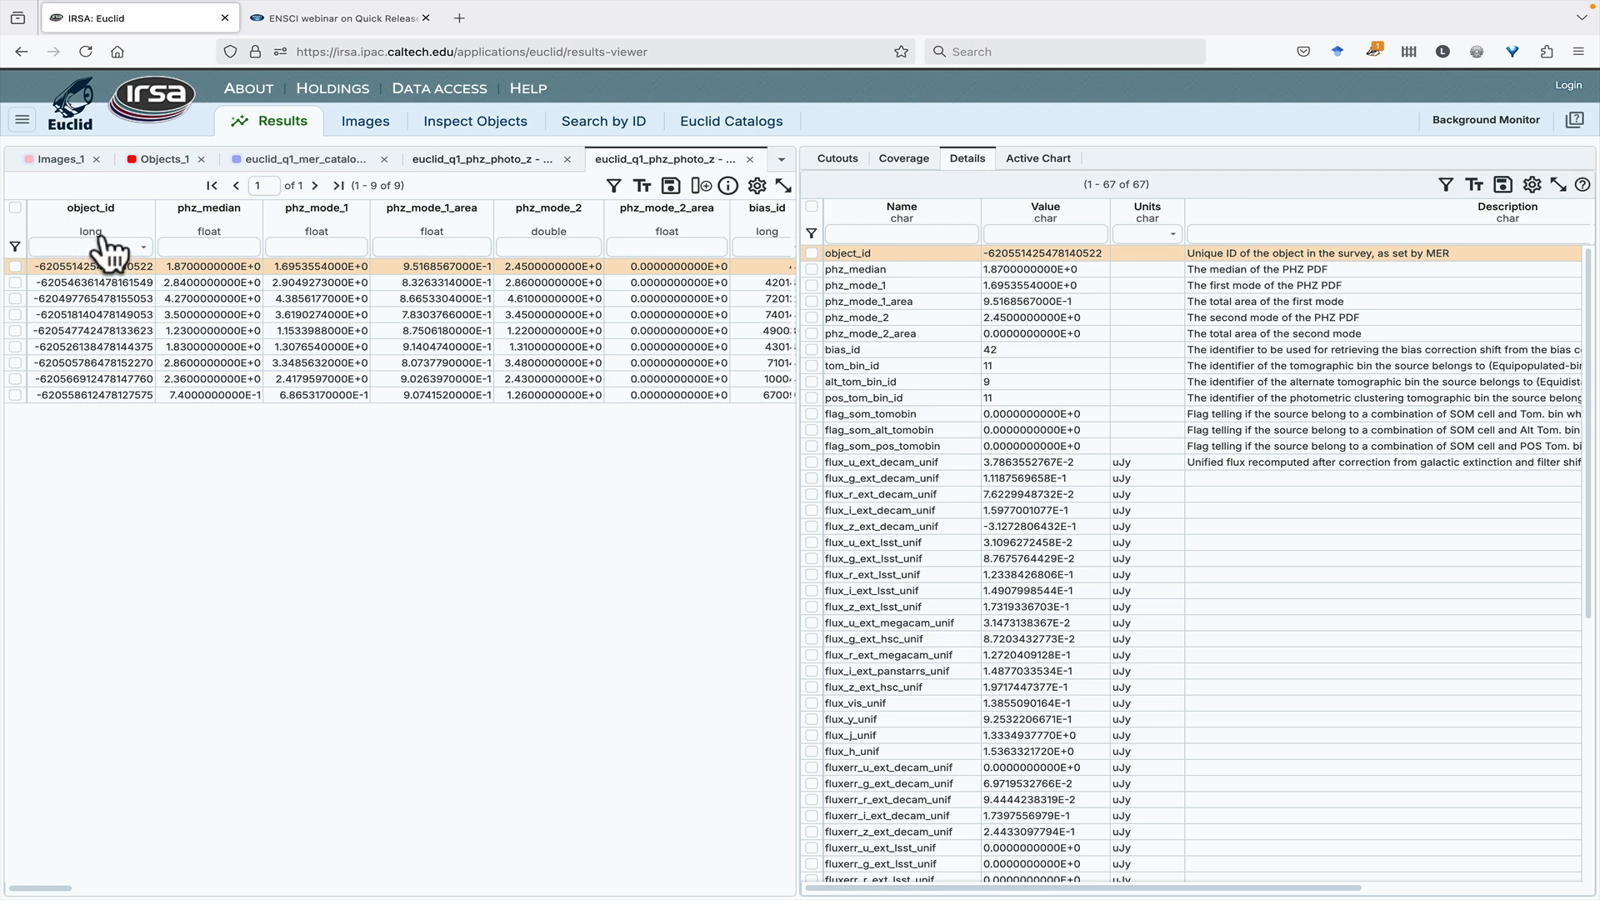
# - Review the Object ID Search settings of the photo-z catalog query and return to the results
pyautogui.click(751, 123)
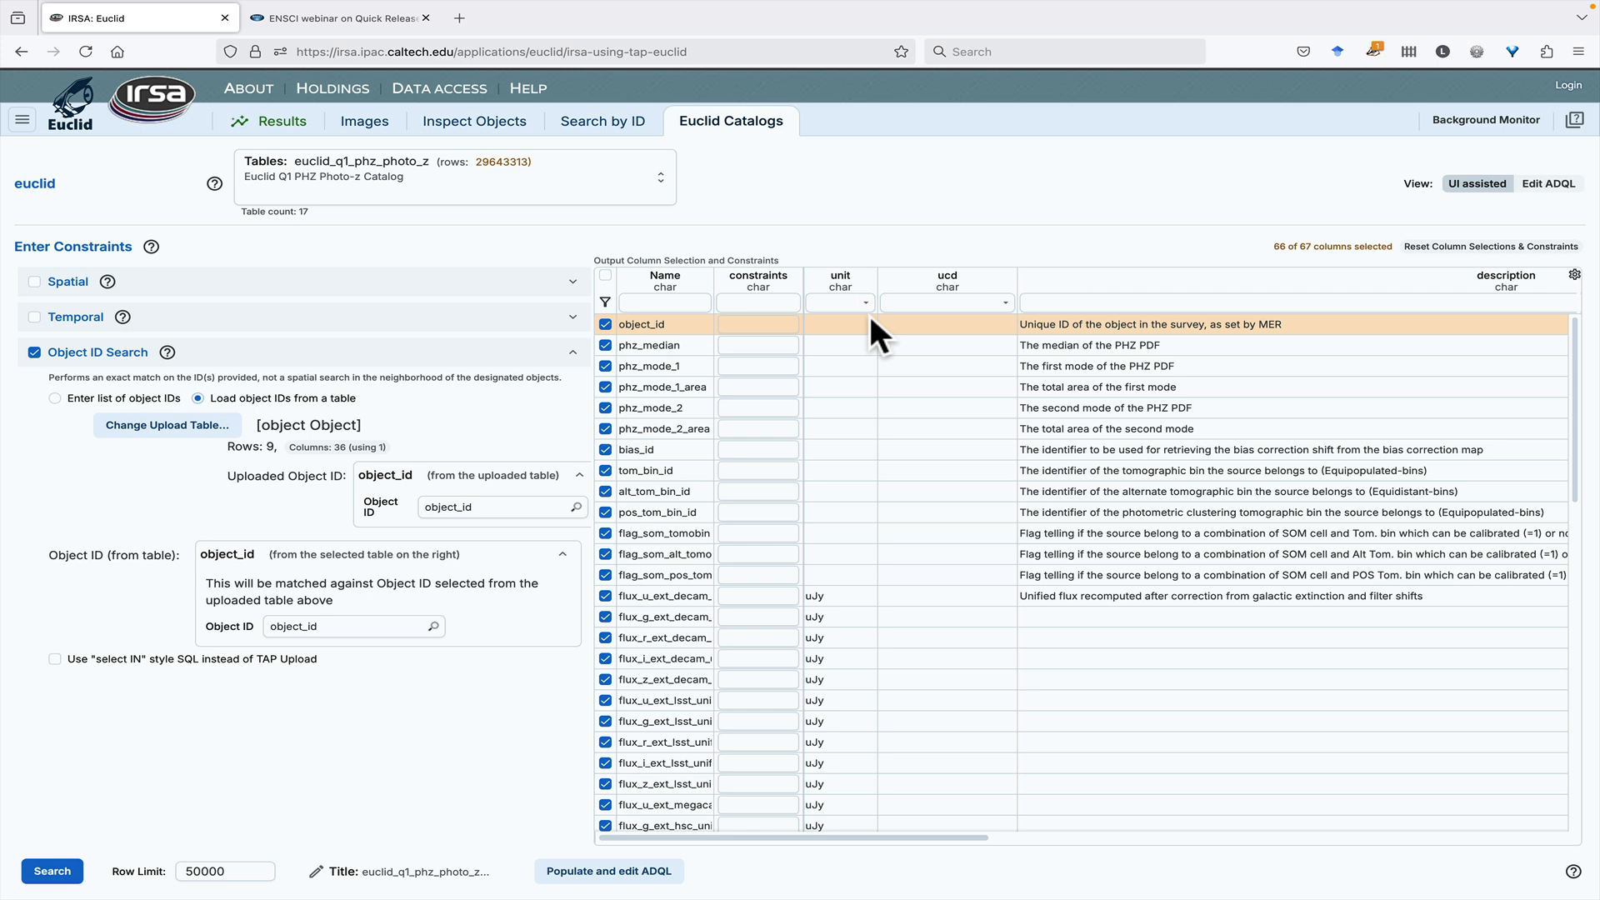
pyautogui.click(287, 121)
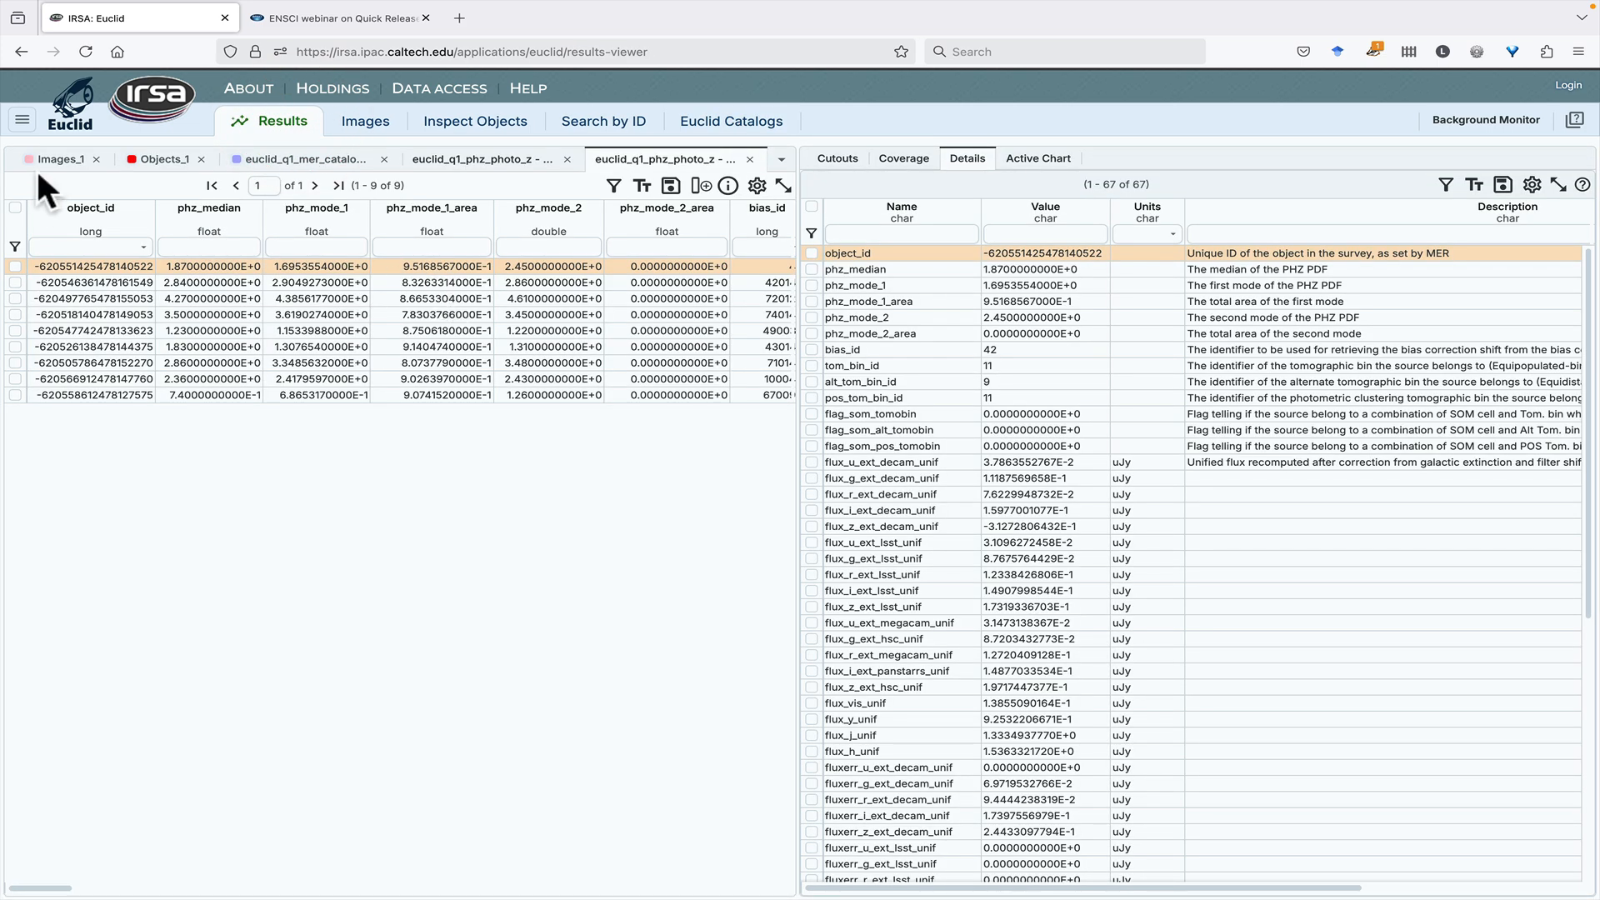
# - Select the tile row in Images_1 and review its download script options, trying Wget and Plain Text (URLs), then cancel
pyautogui.click(48, 166)
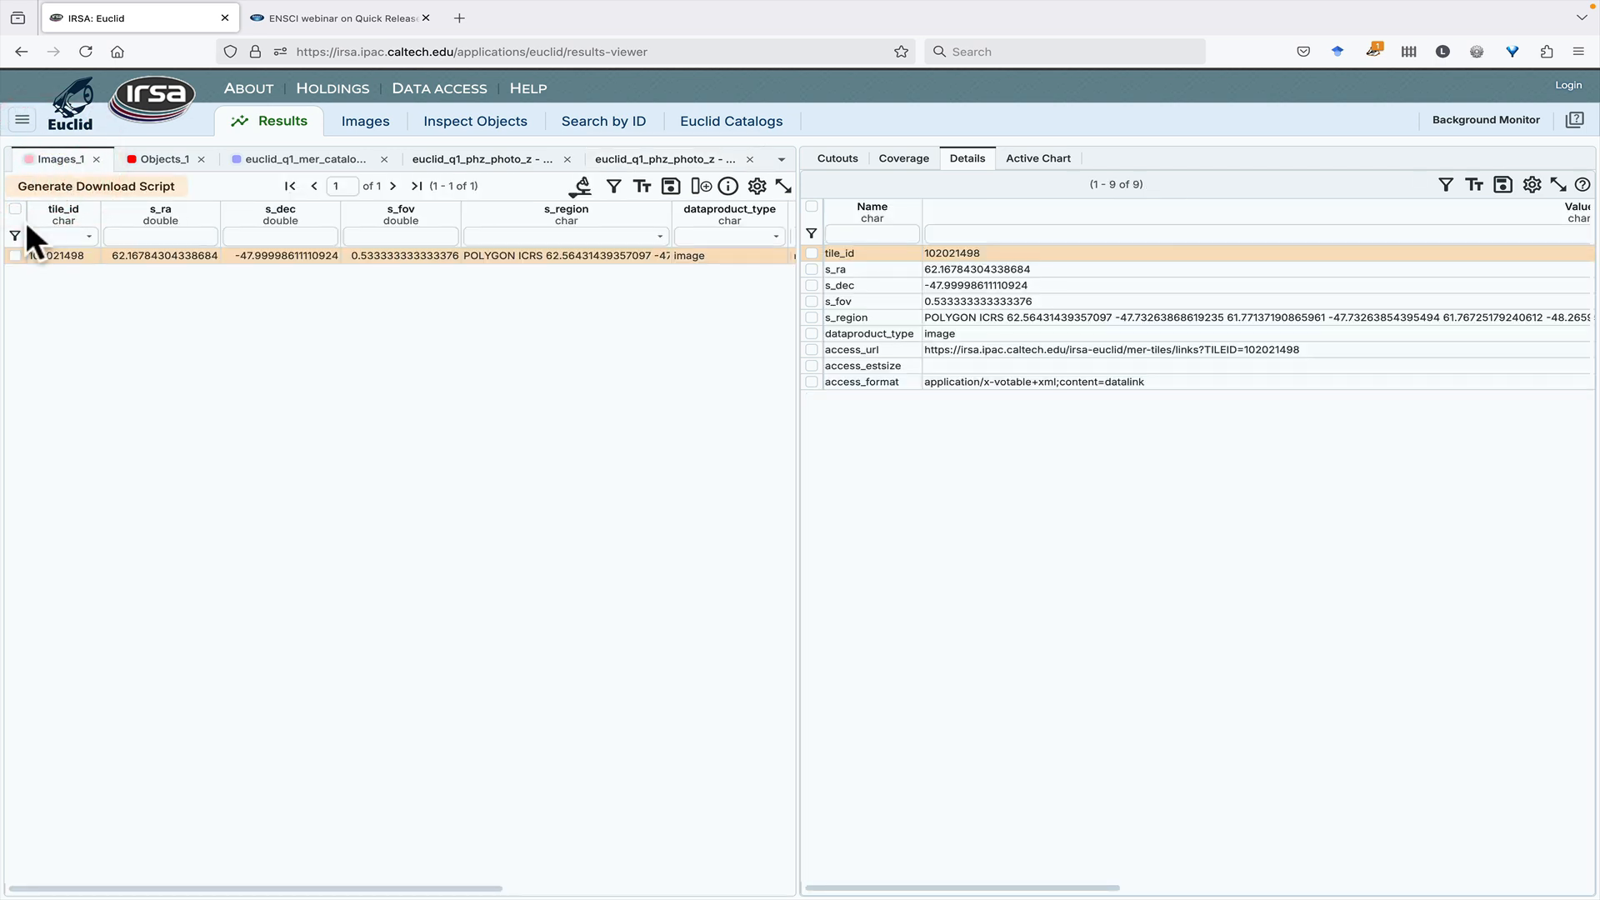
pyautogui.click(15, 255)
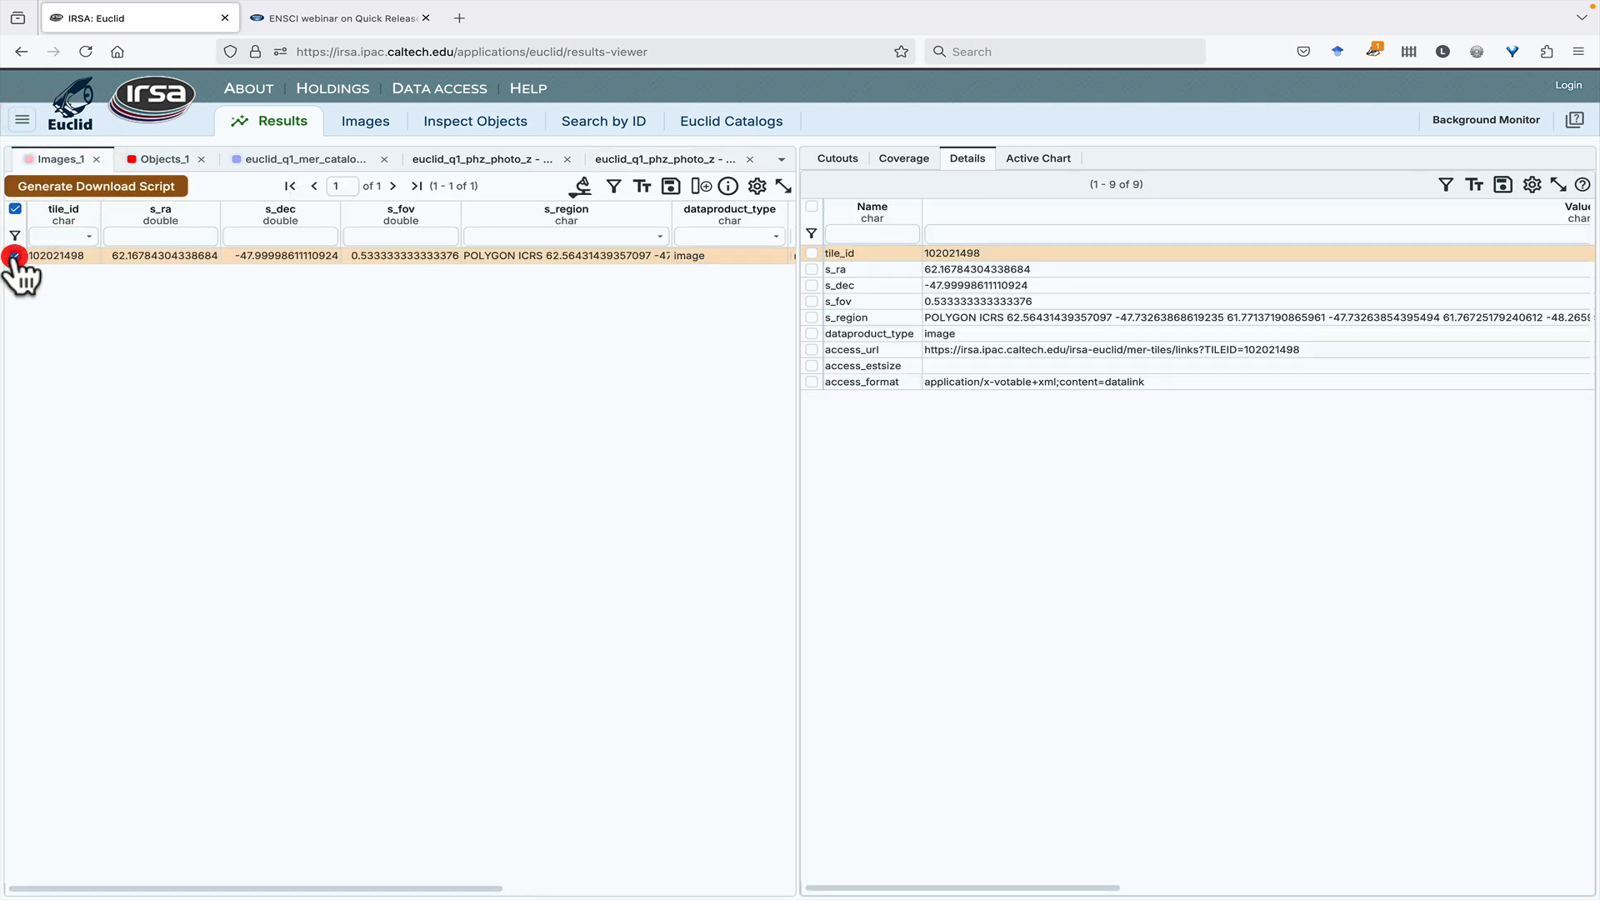
pyautogui.click(104, 189)
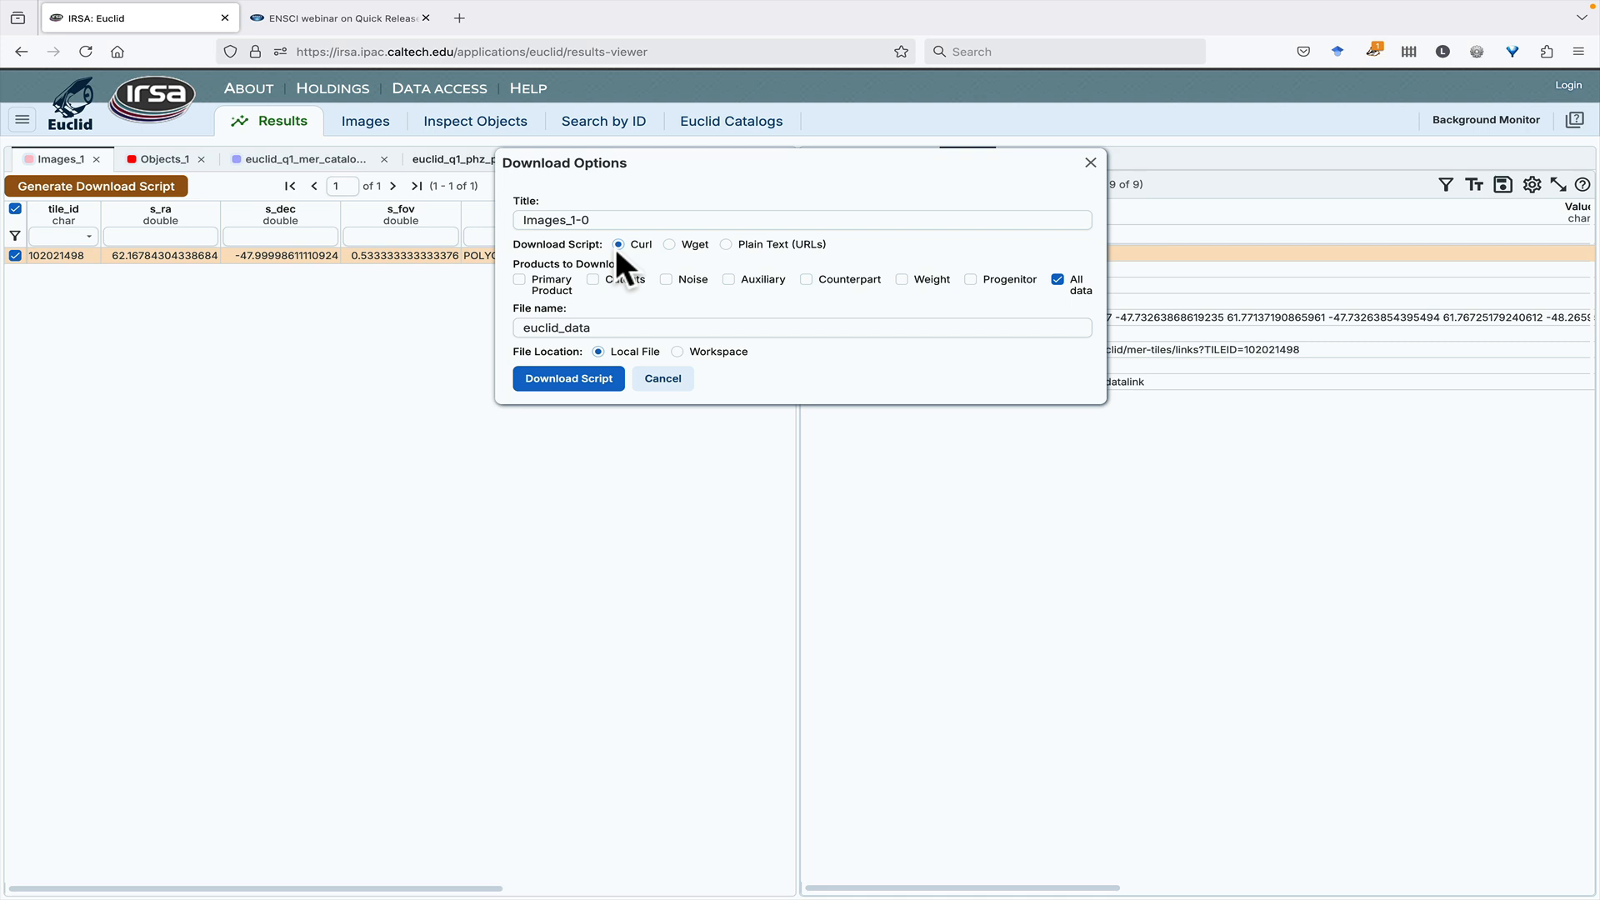
pyautogui.click(670, 244)
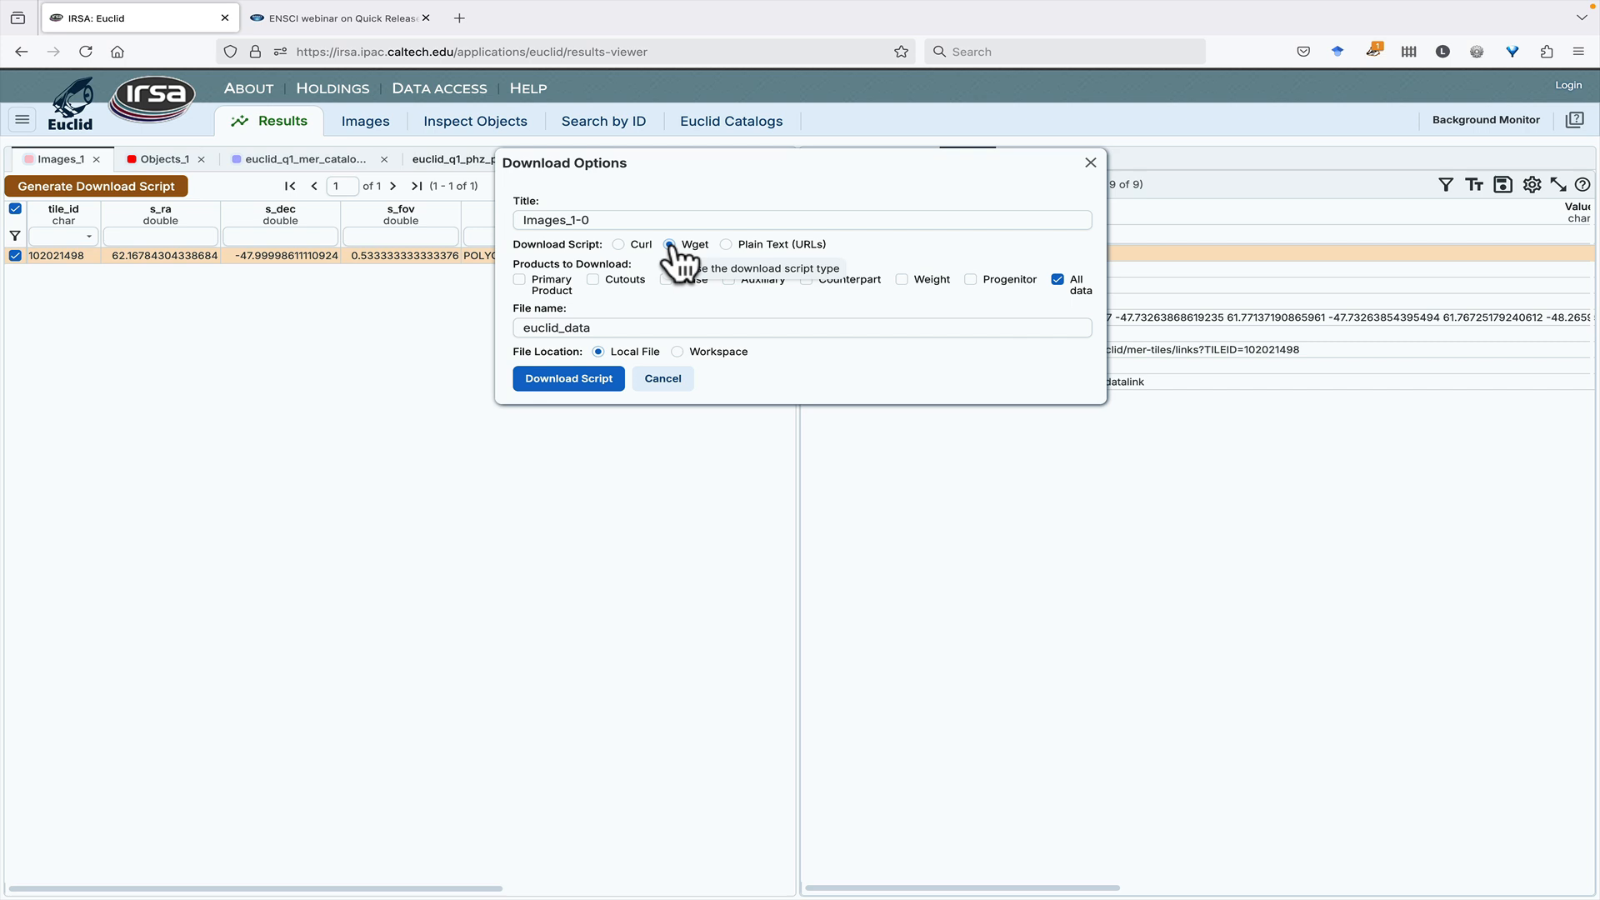
pyautogui.click(726, 245)
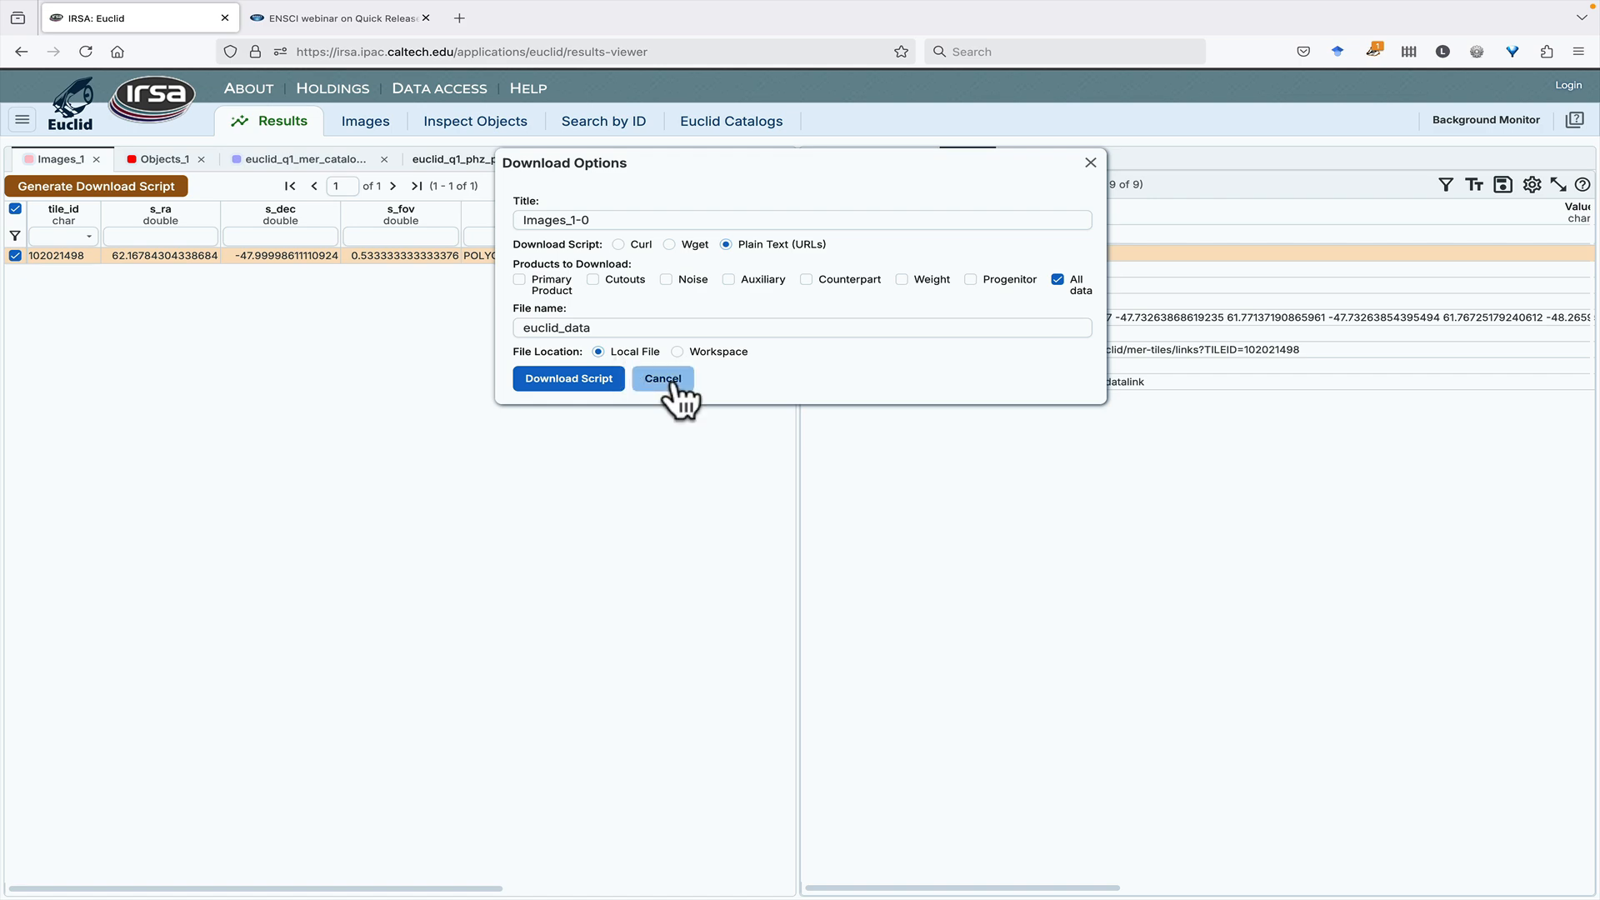
pyautogui.click(664, 378)
# - Select the highlighted object's row in Objects_1, review its download script options, and cancel
pyautogui.click(156, 160)
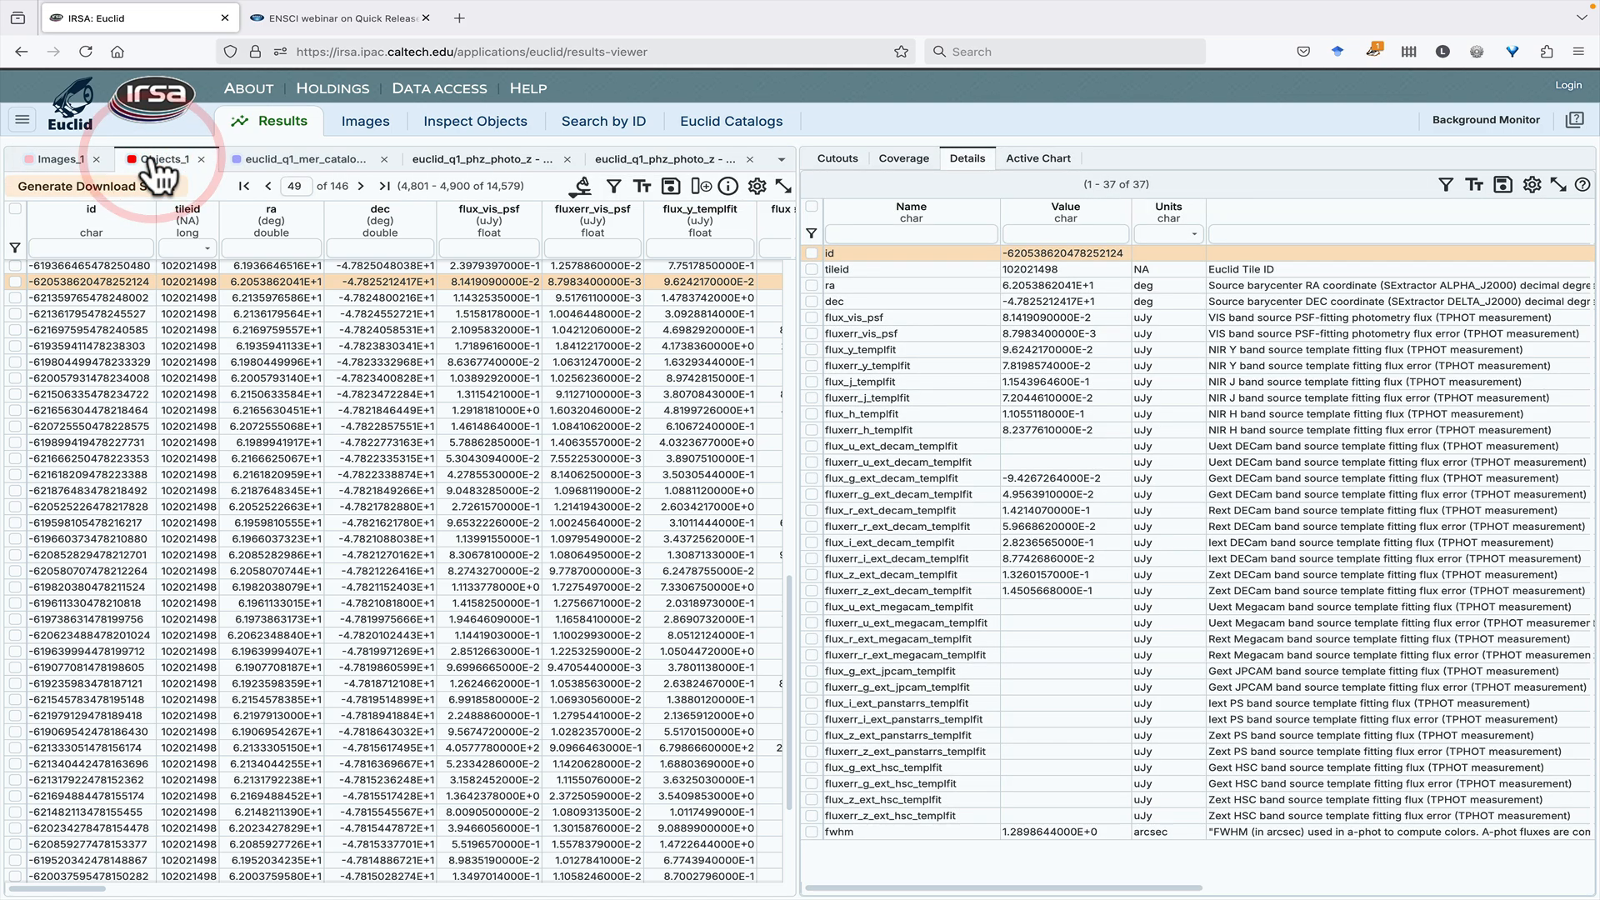
pyautogui.click(15, 282)
pyautogui.click(81, 189)
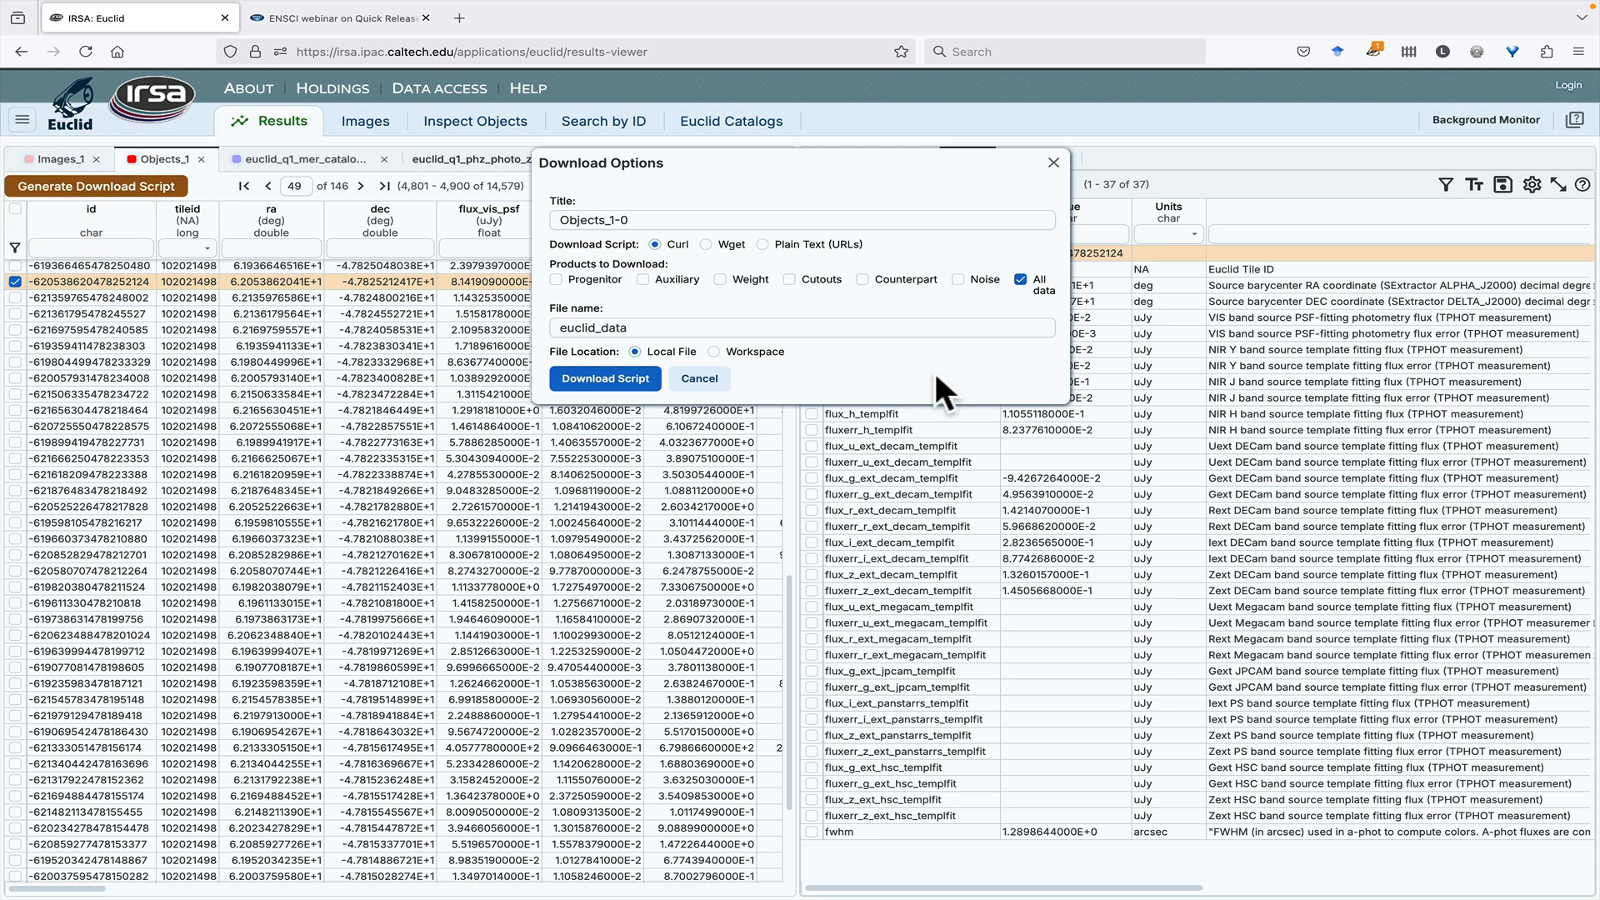
pyautogui.click(701, 382)
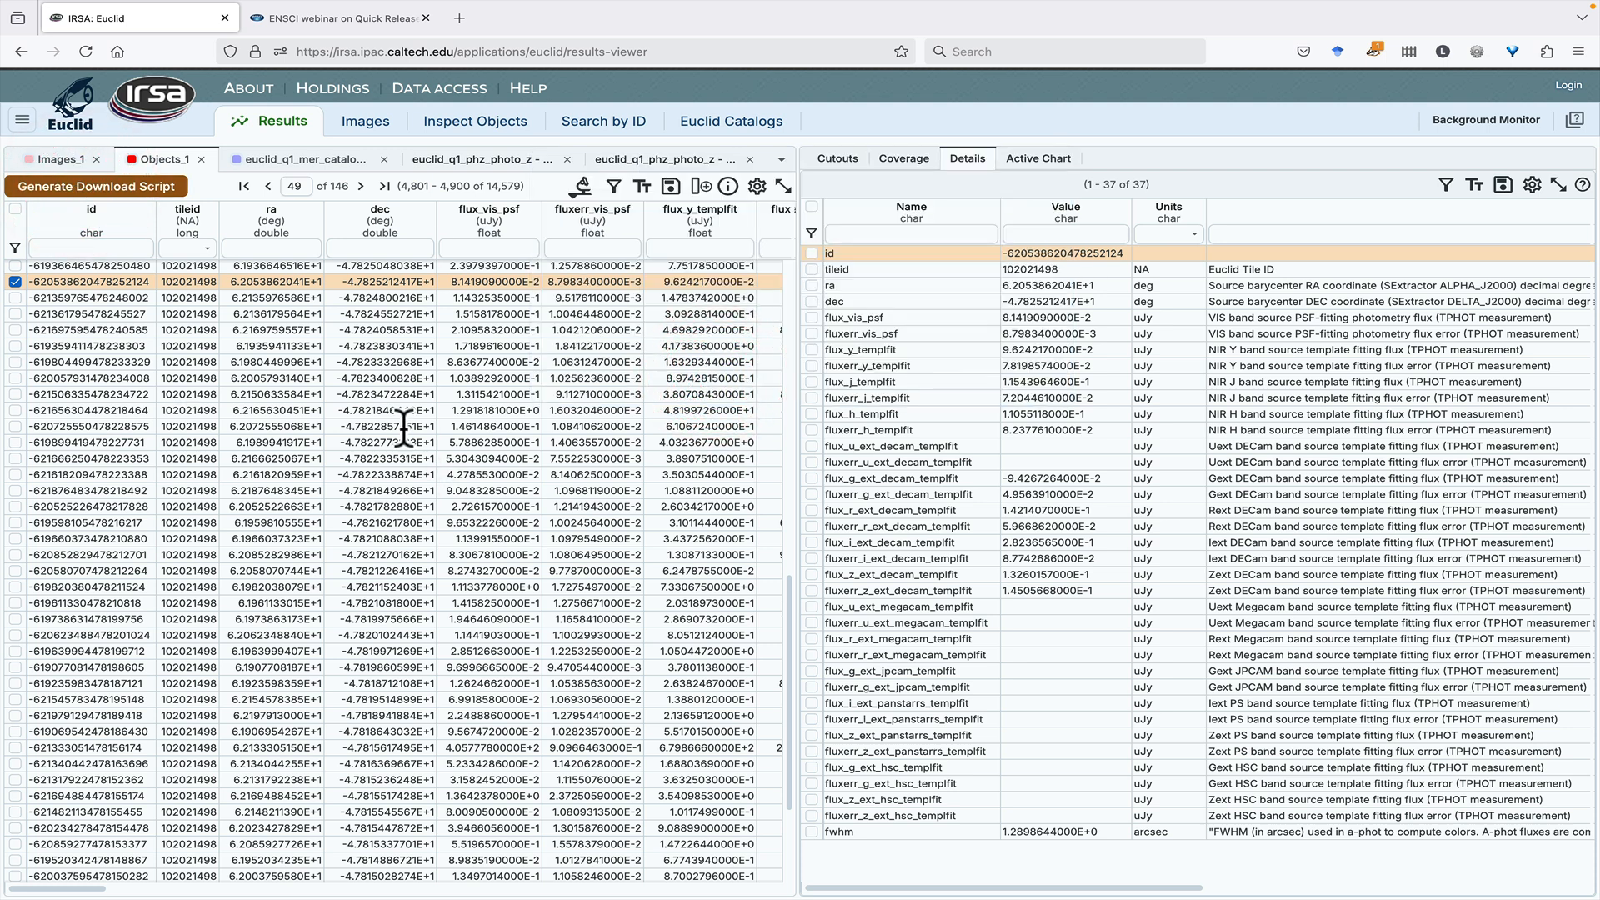
# - Examine the file formats offered for saving the Objects_1 table and leave without saving
pyautogui.click(670, 186)
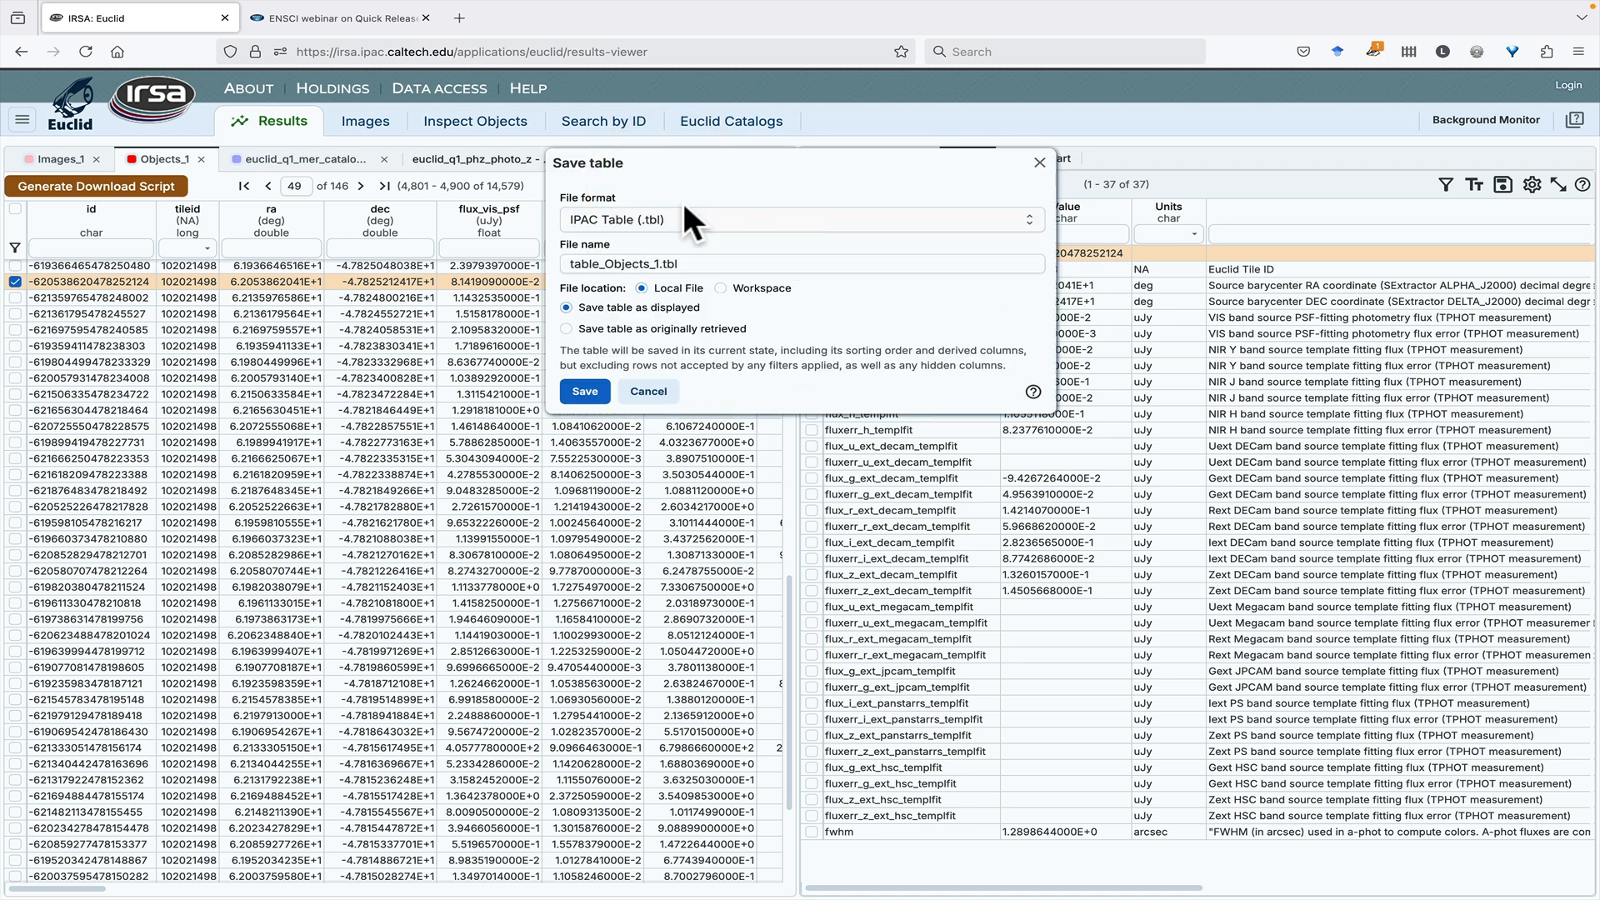
pyautogui.click(770, 221)
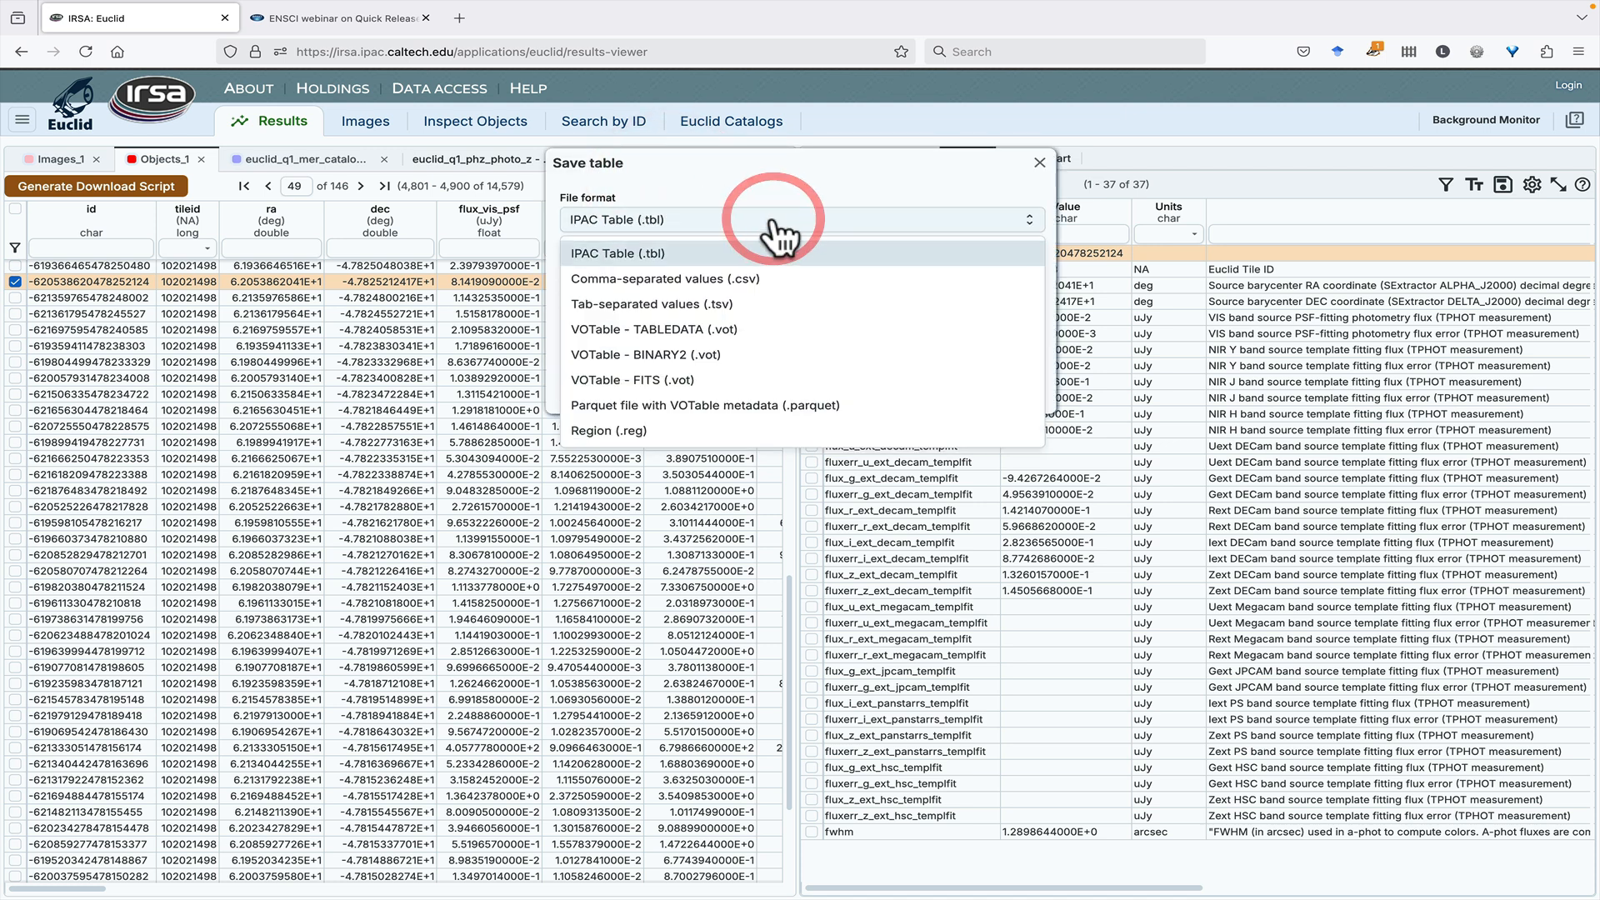
pyautogui.click(772, 190)
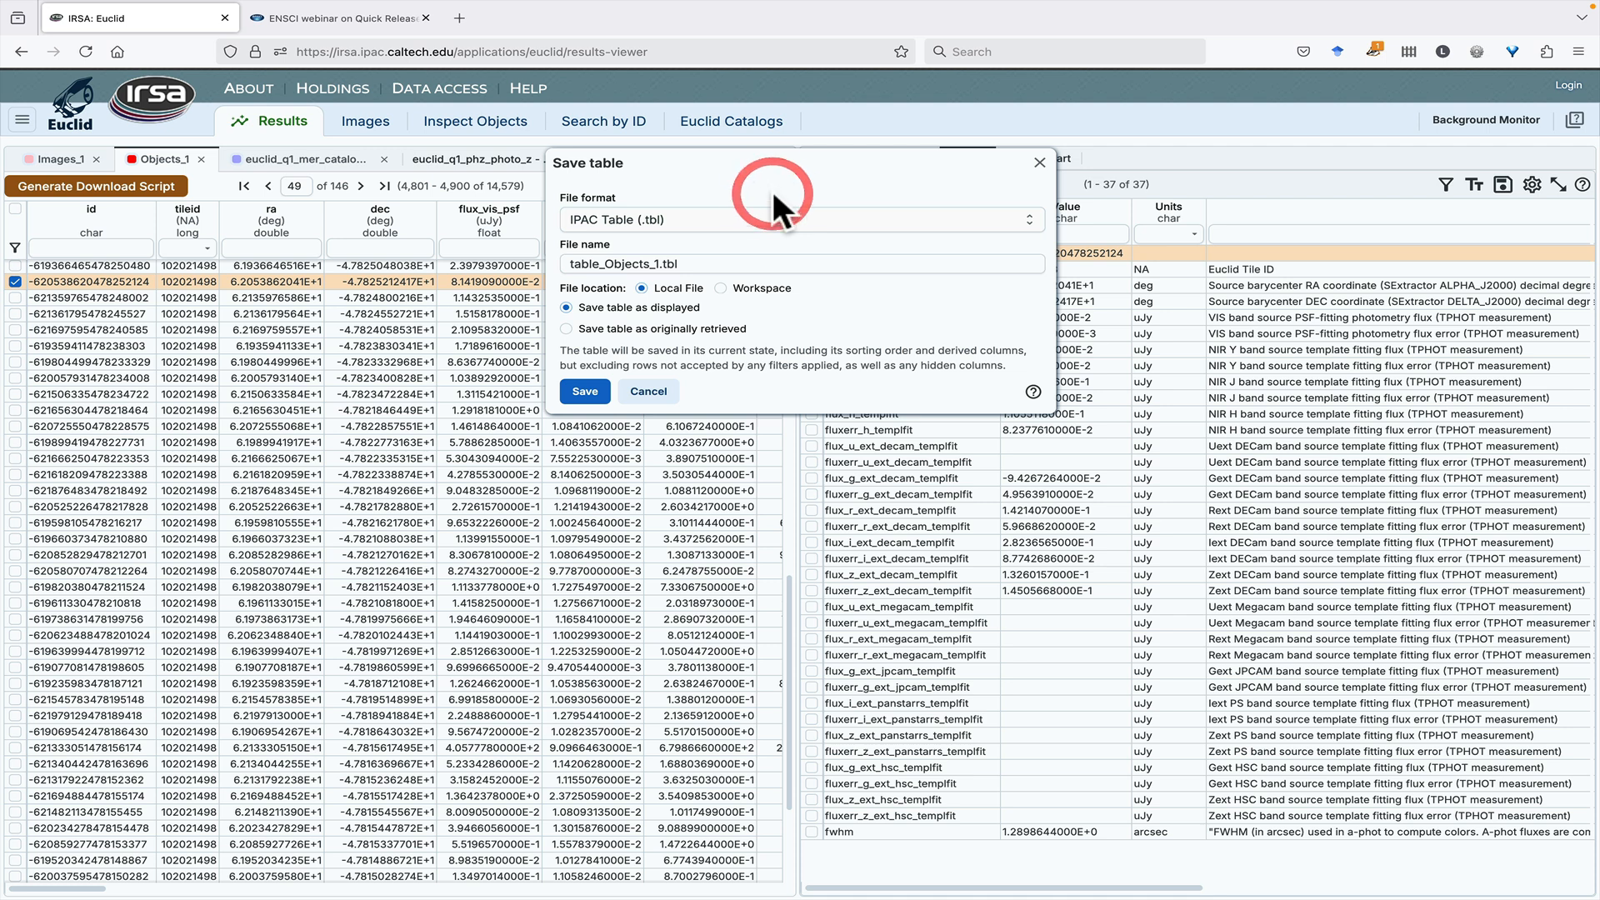
pyautogui.click(651, 393)
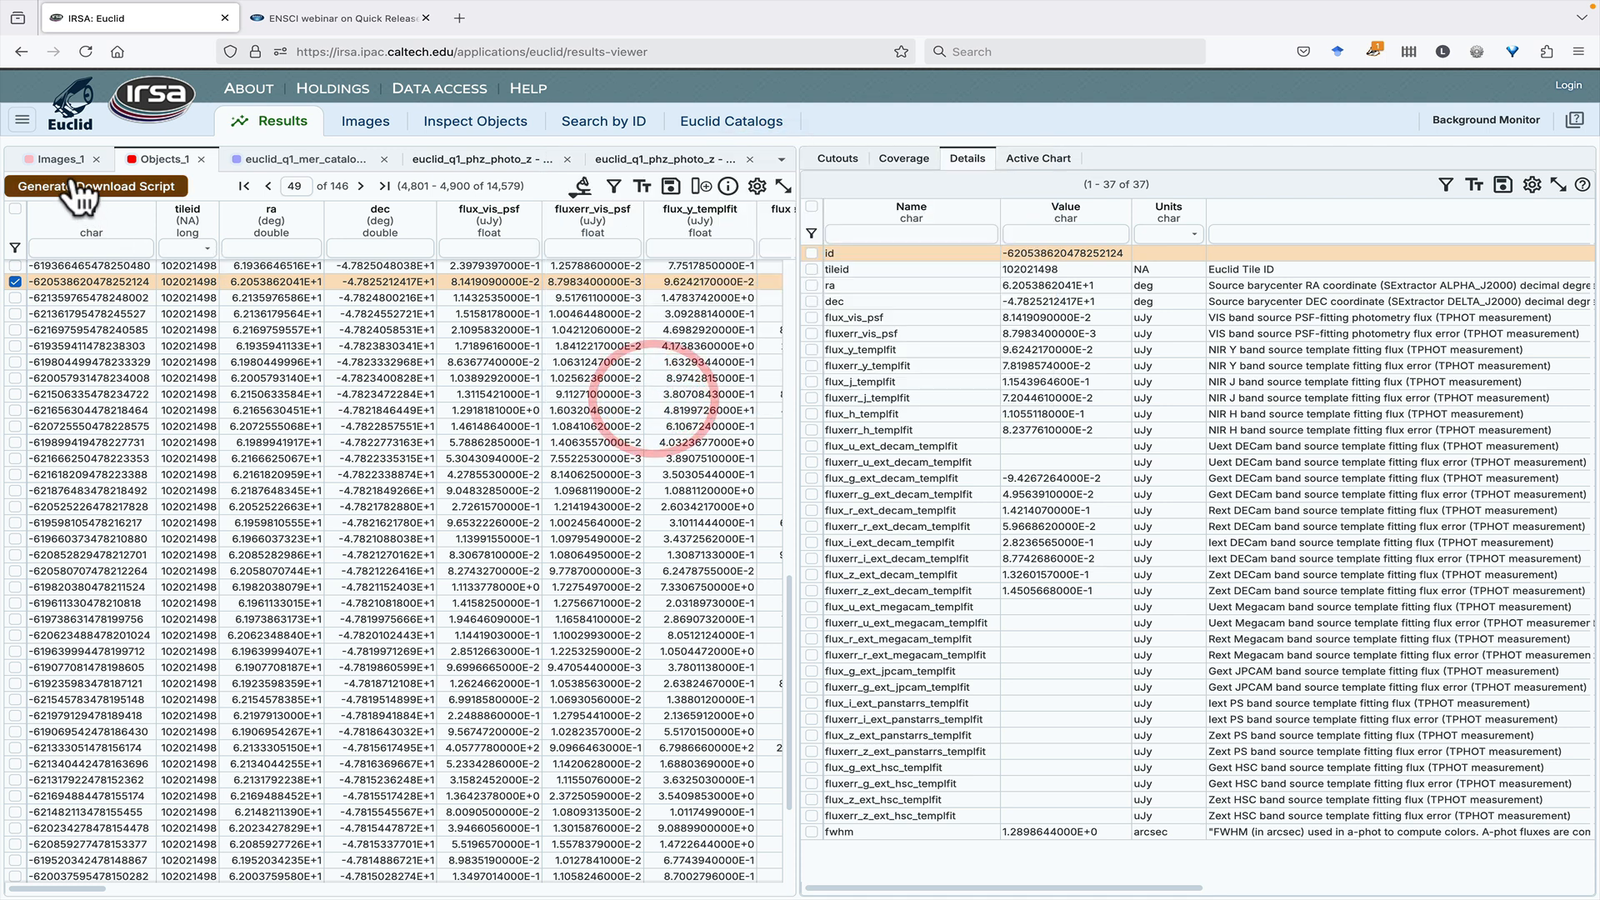
# - Show the image cutouts for the tile in the Images_1 results
pyautogui.click(59, 159)
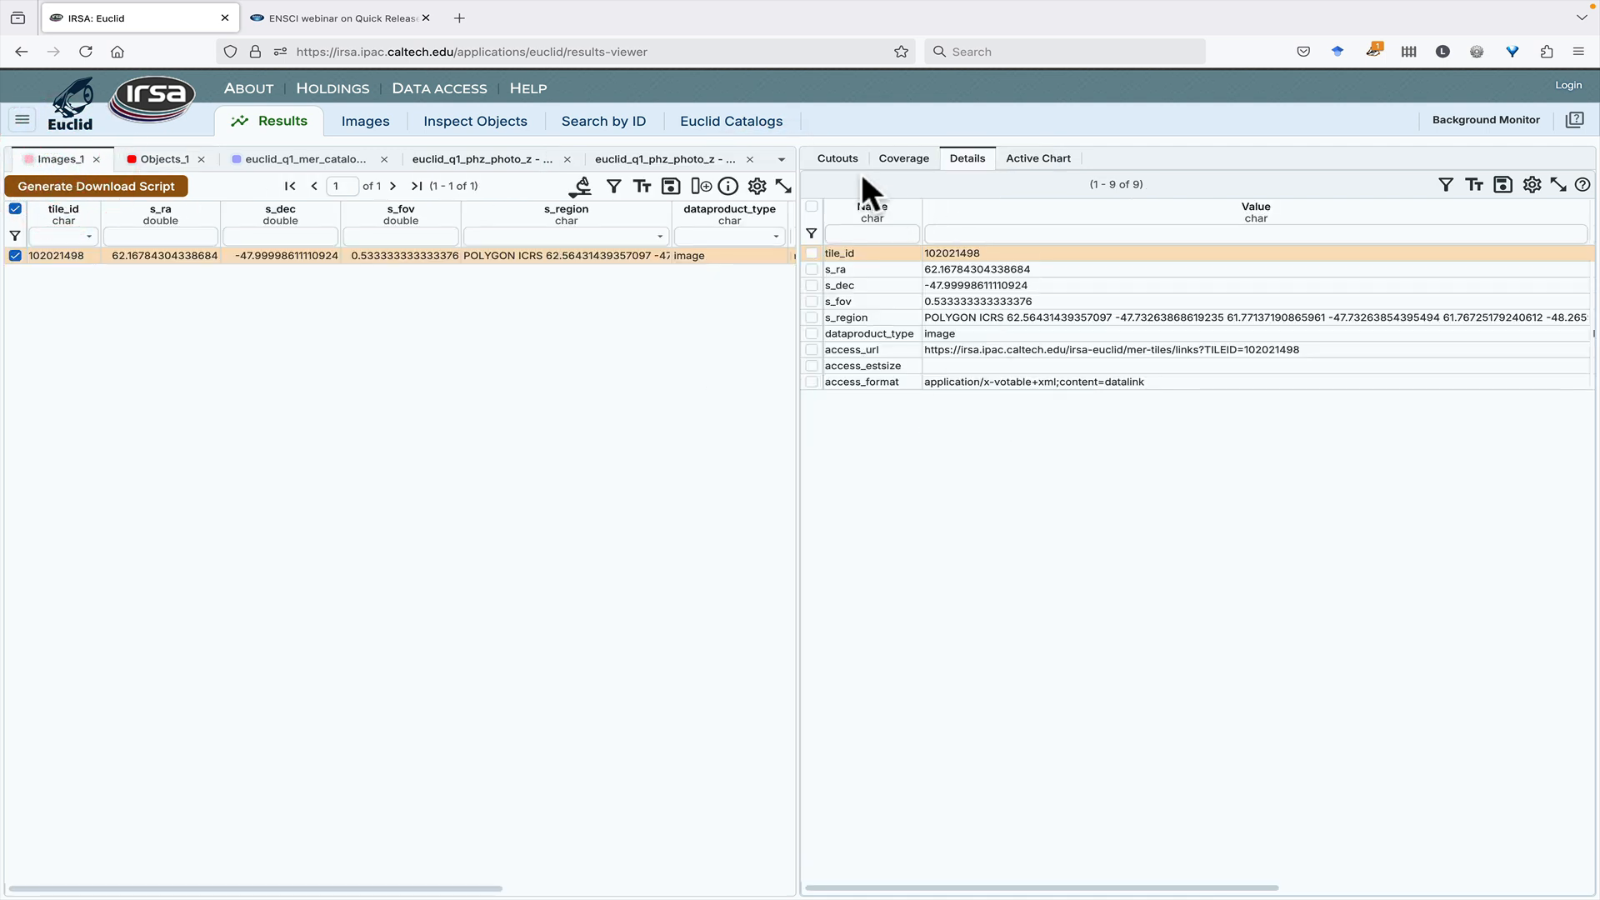
pyautogui.click(837, 158)
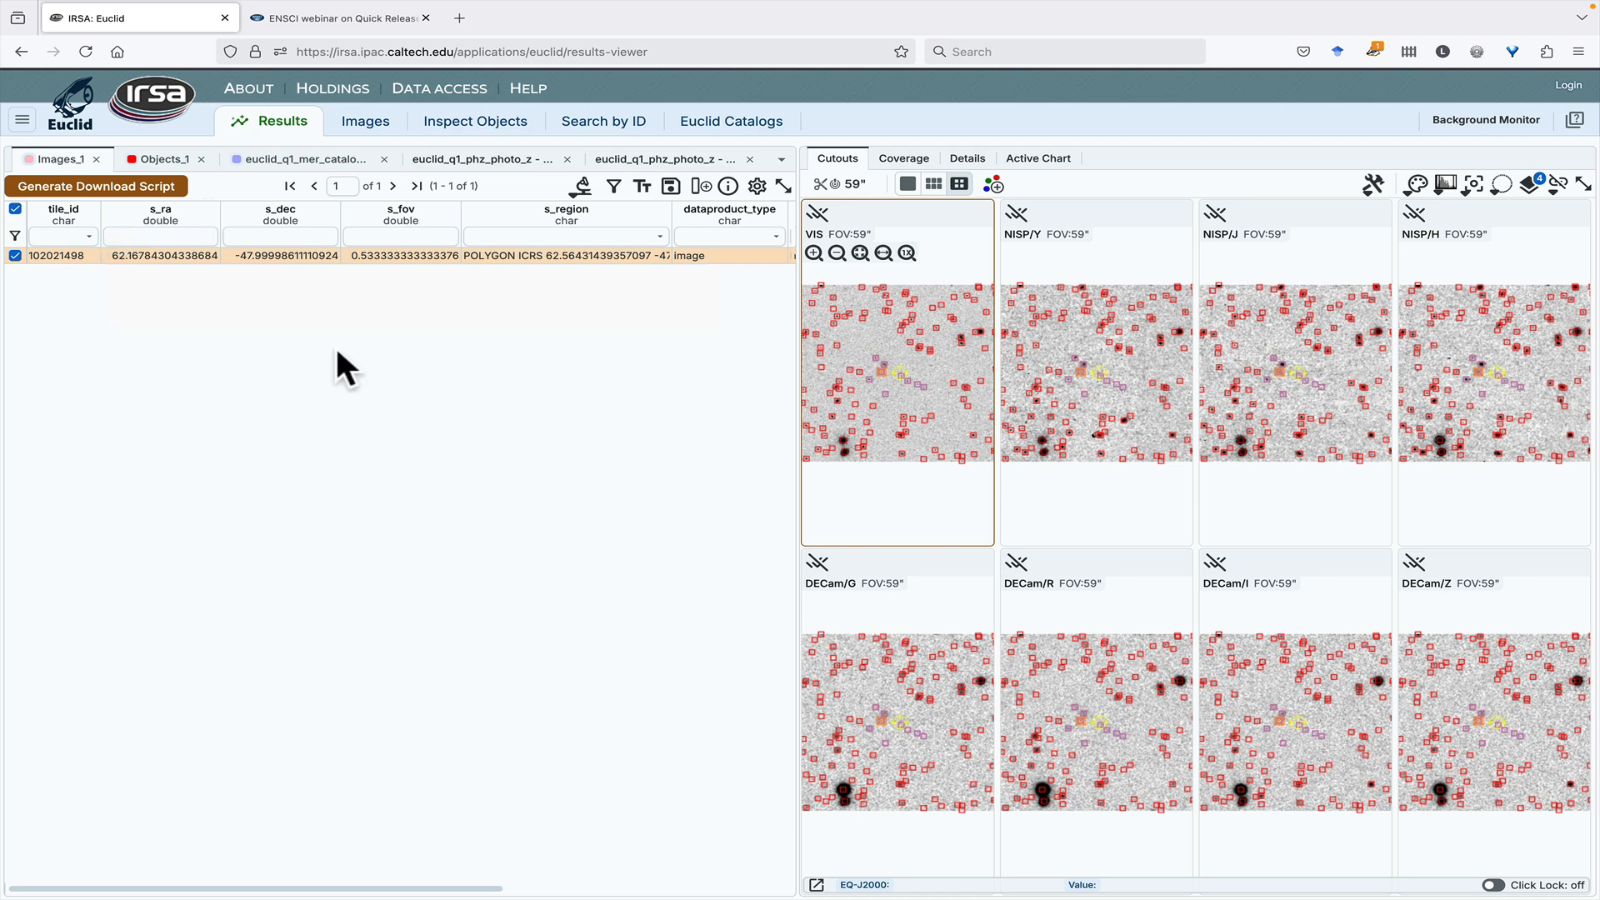
pyautogui.hscroll(1, 488, 309)
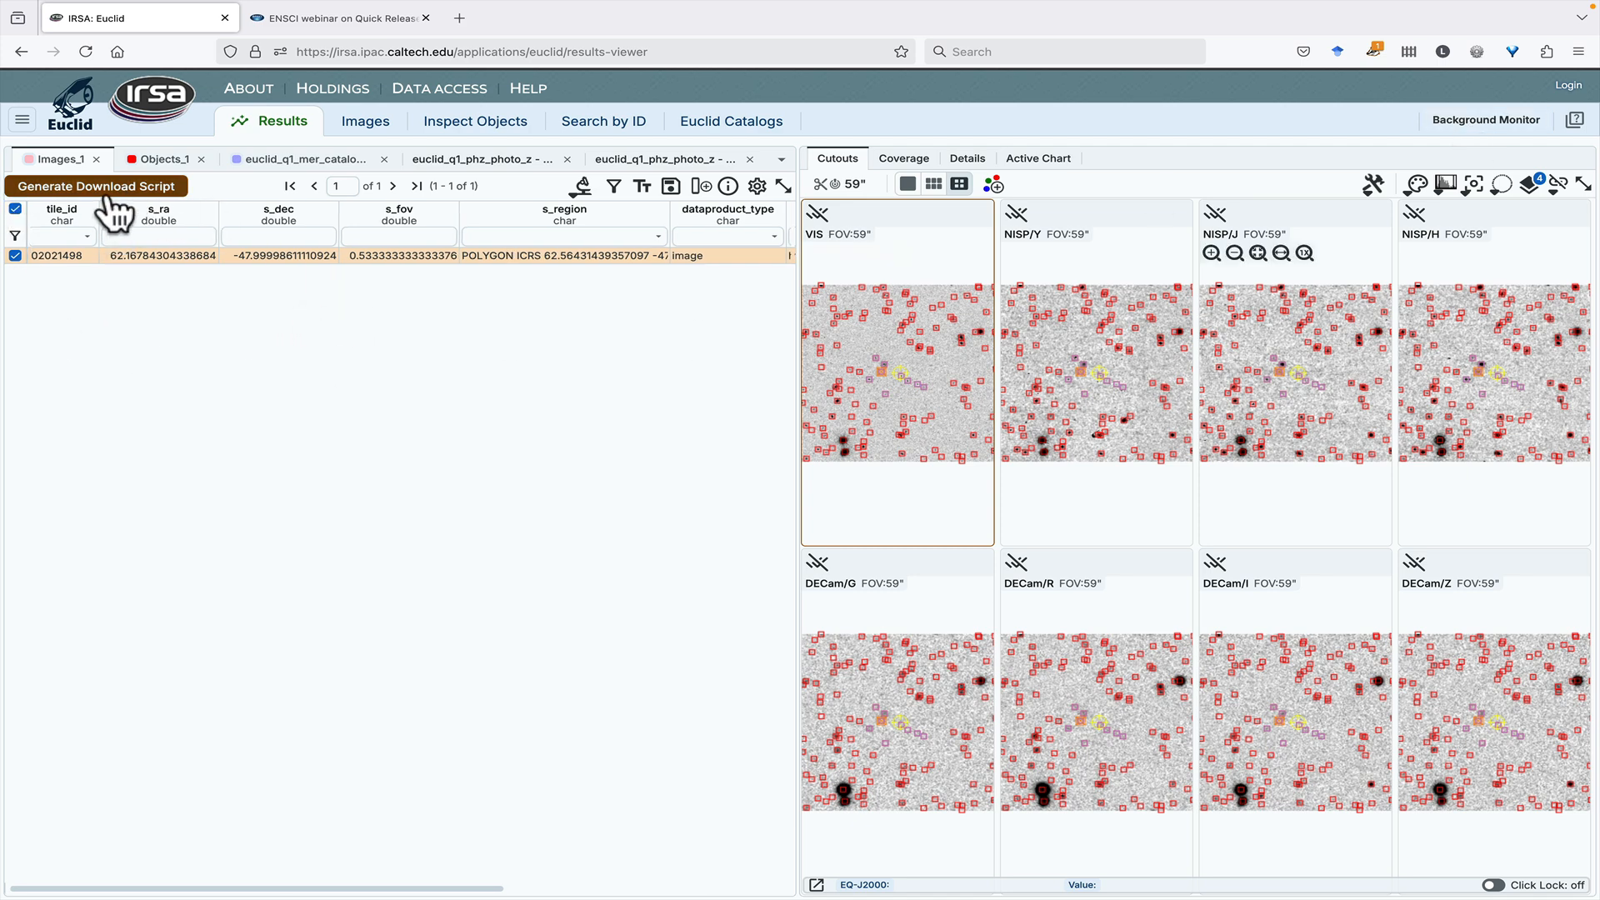
pyautogui.hscroll(-1, 99, 227)
# - Enable completion notification in the Background Monitor and close it
pyautogui.click(1511, 122)
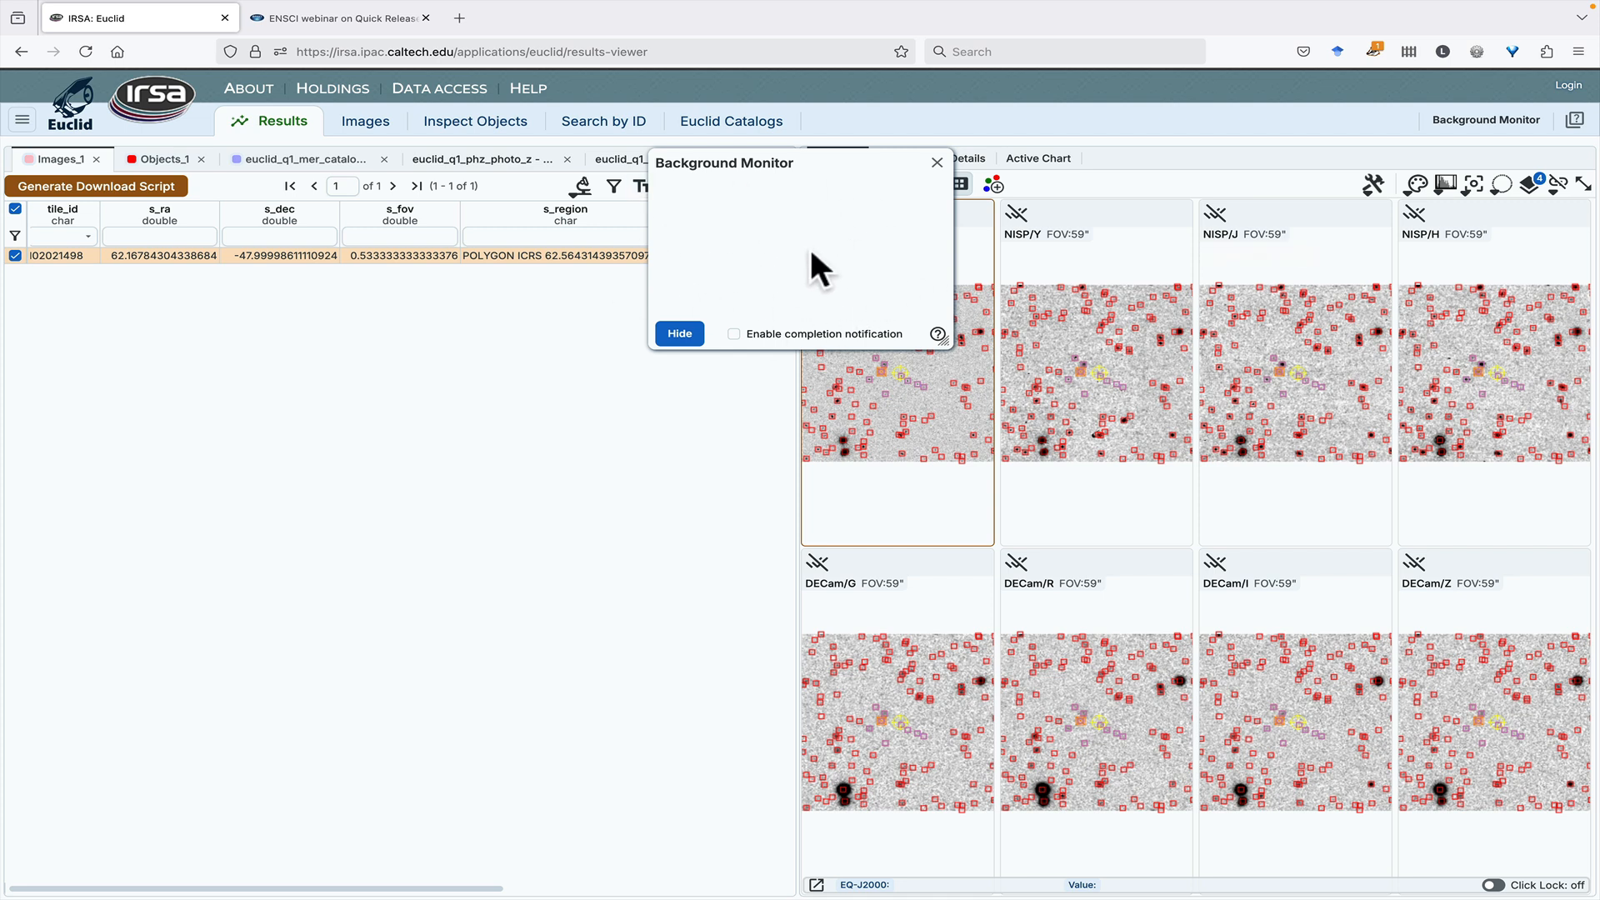
pyautogui.click(738, 335)
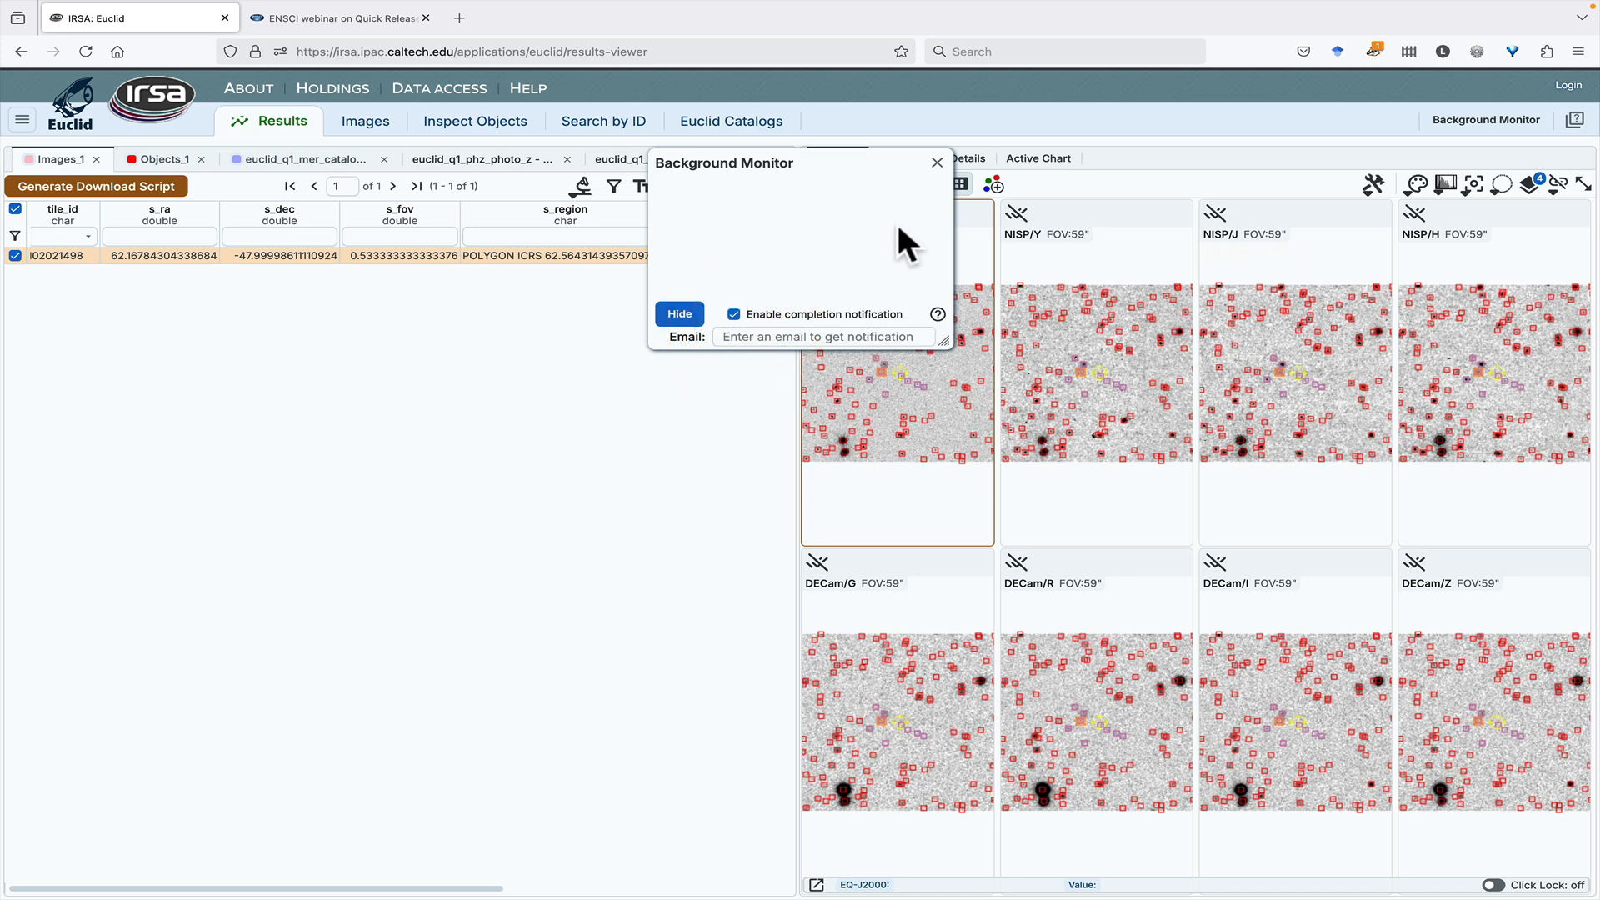
pyautogui.click(937, 163)
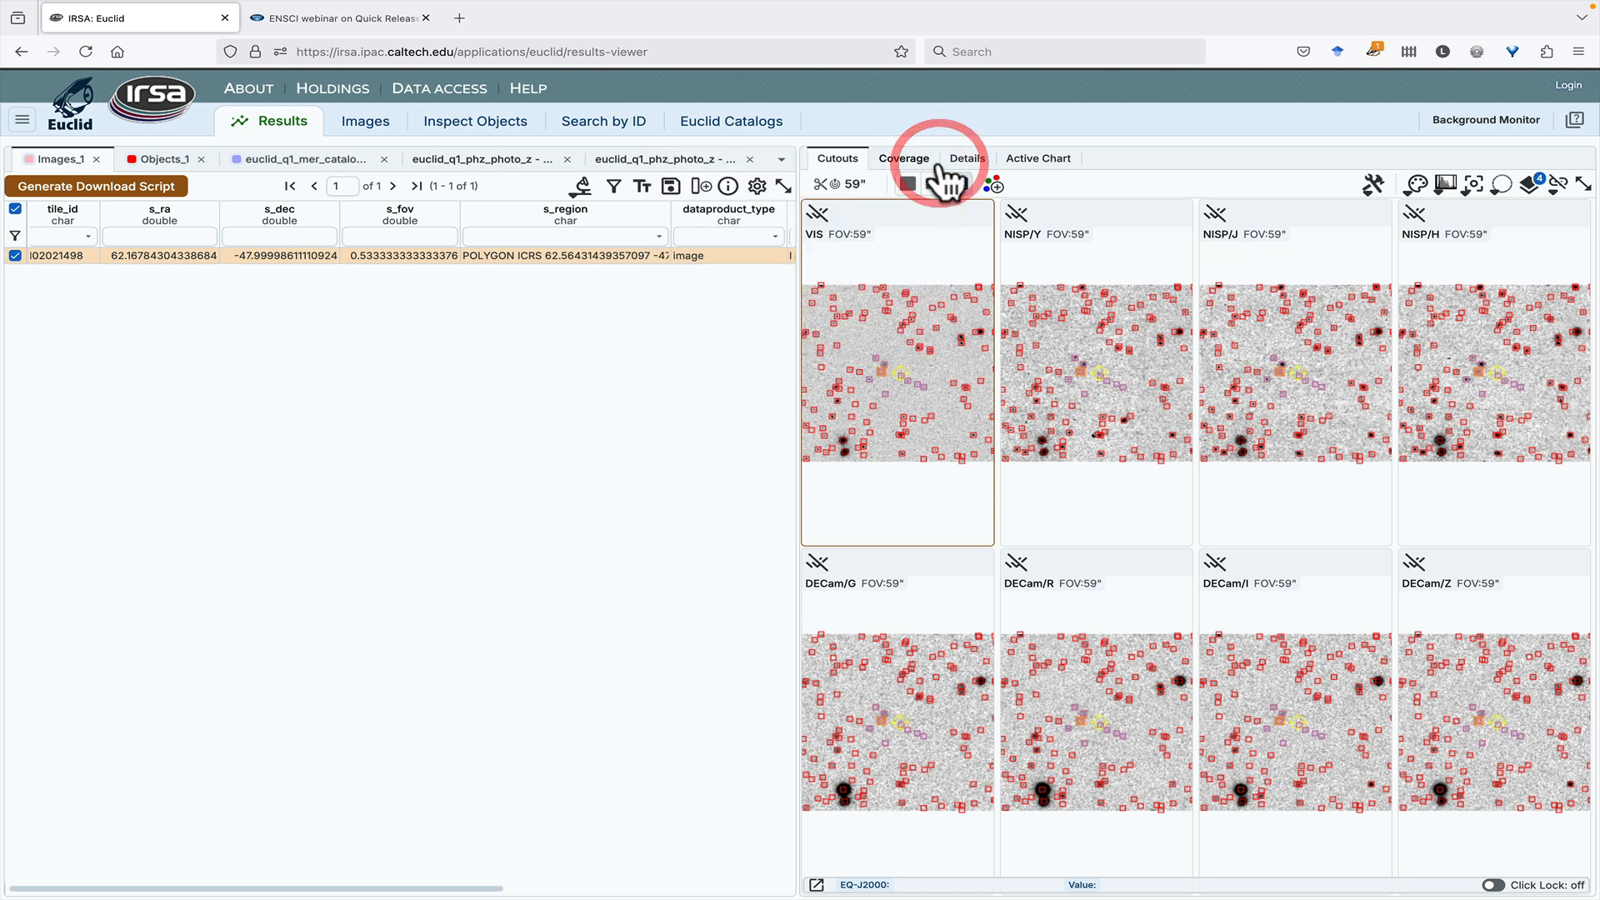
# - Open the Euclid Data Explorer online help, look over its overview page, and return to the results view
pyautogui.click(1574, 120)
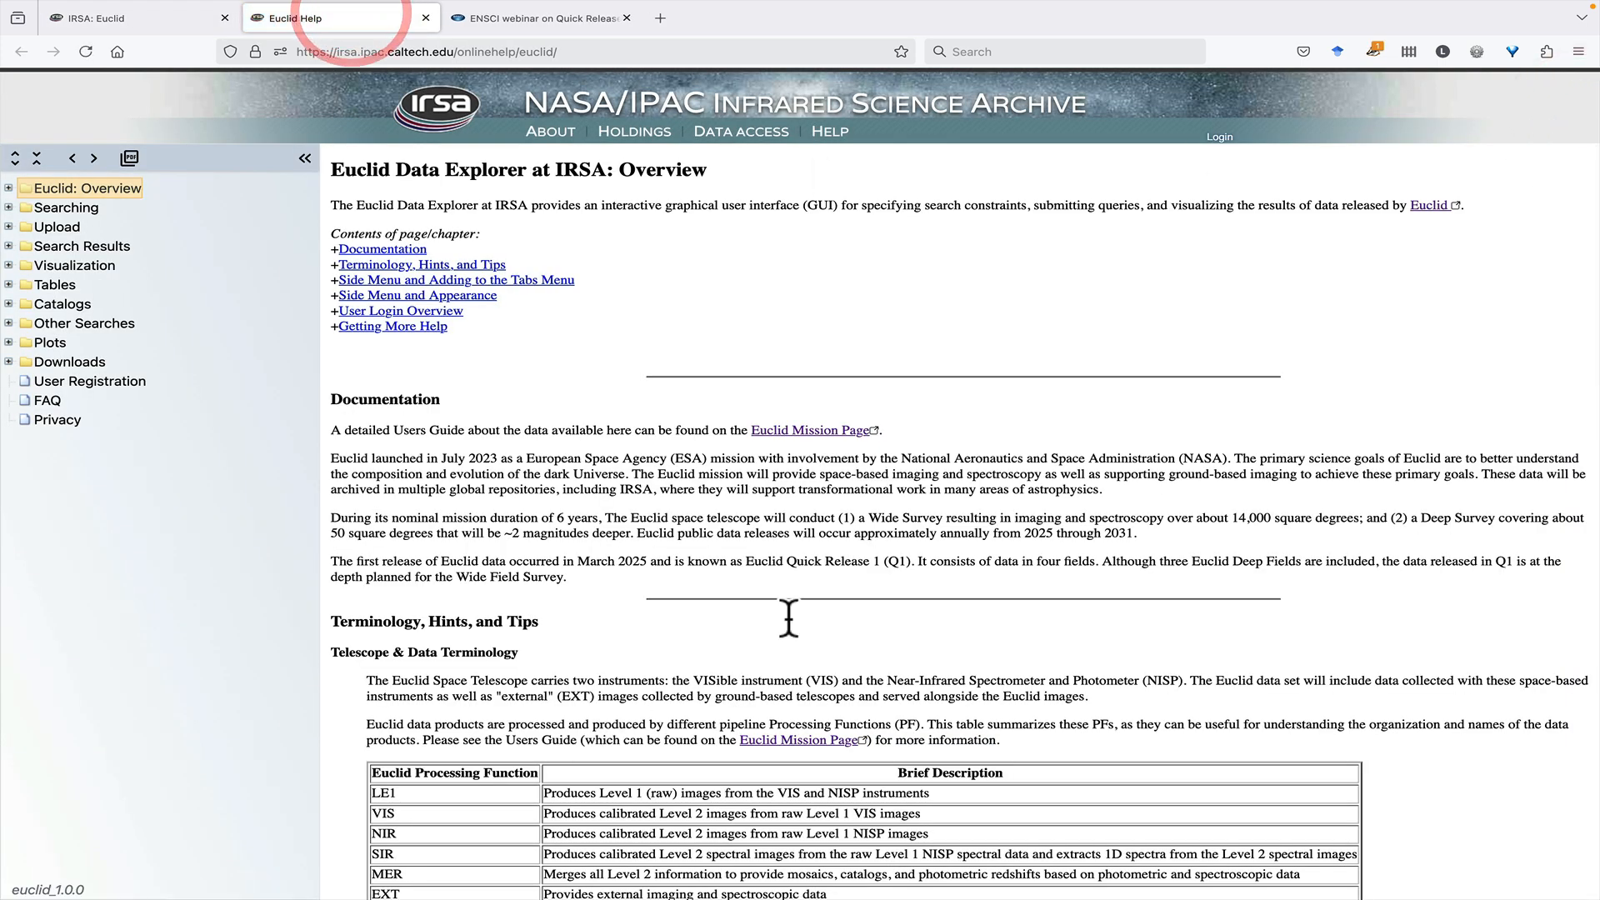
pyautogui.click(127, 18)
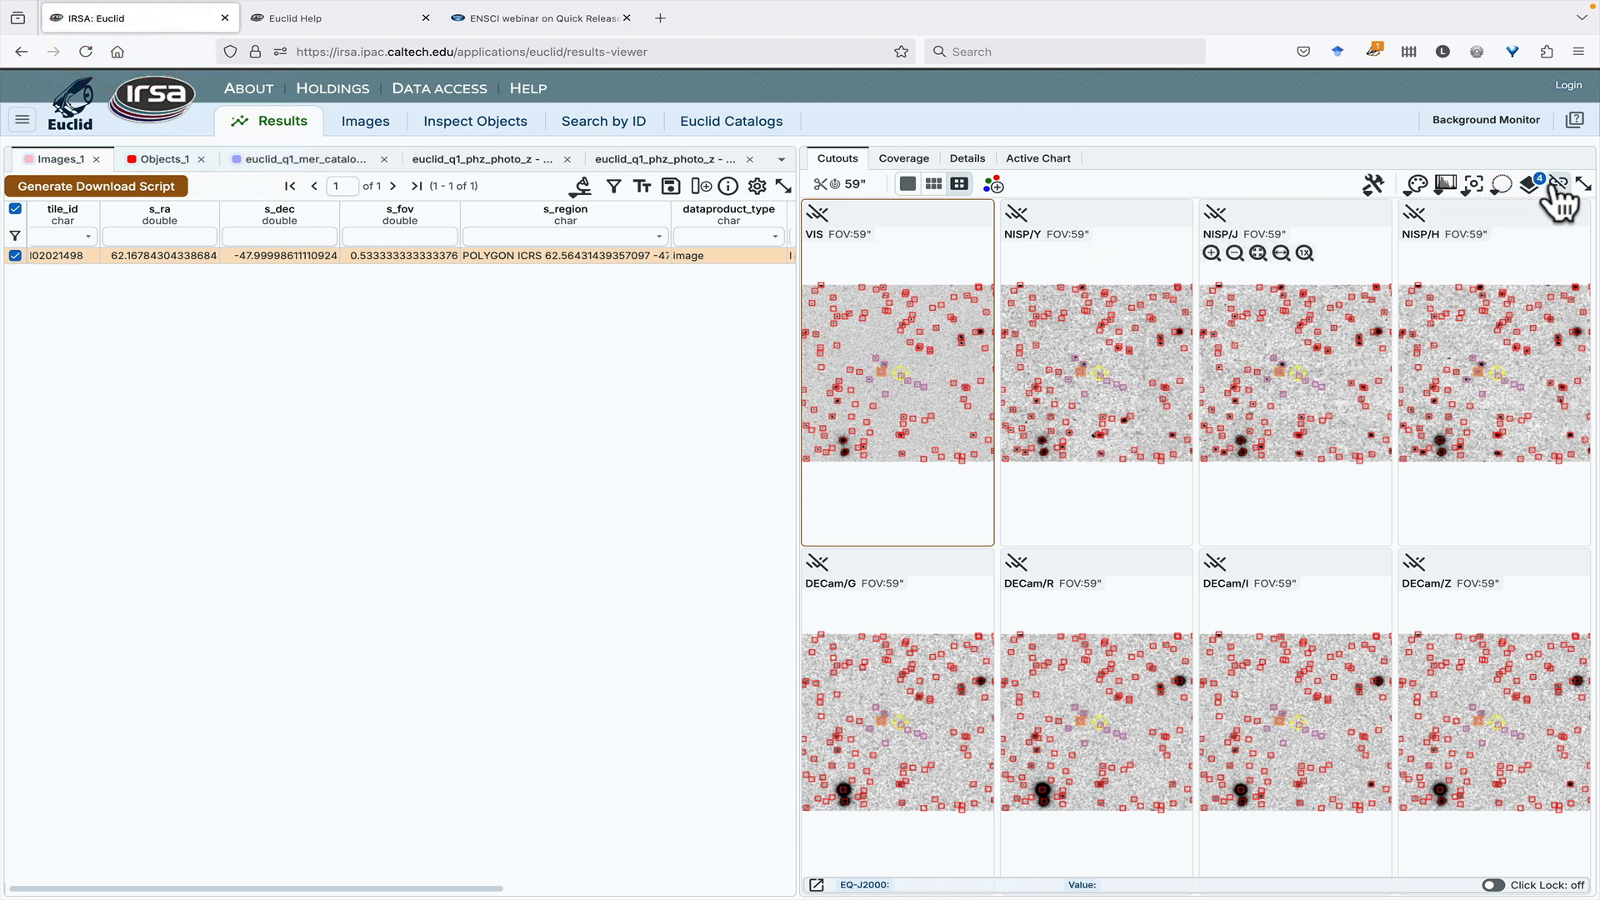